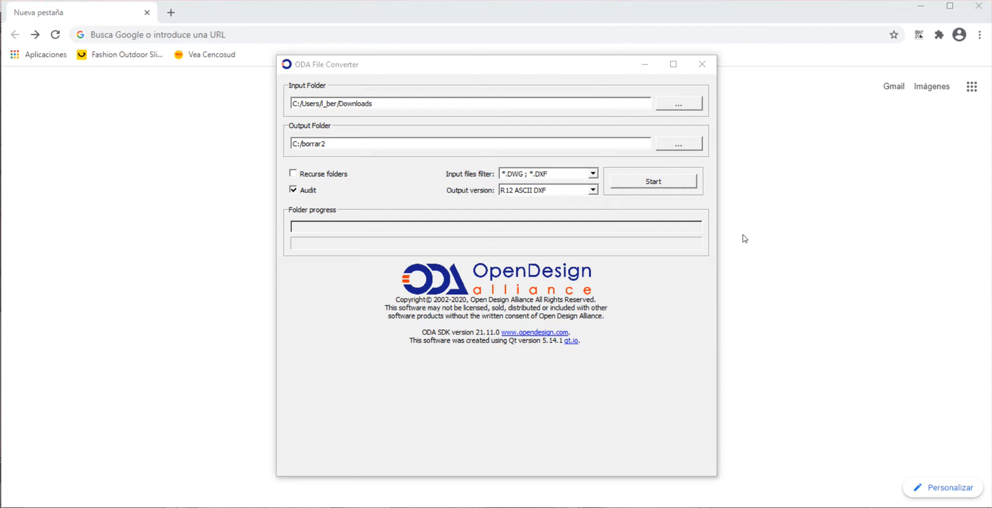
# Search Google for "oda file converter open design" in the browser and open the ODA File Converter page on opendesign.com
pyautogui.click(643, 67)
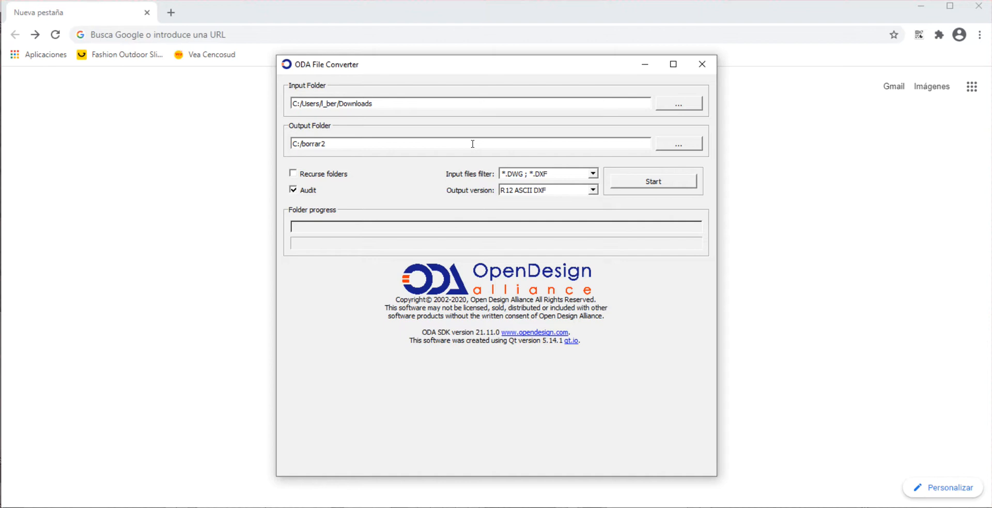
pyautogui.click(860, 235)
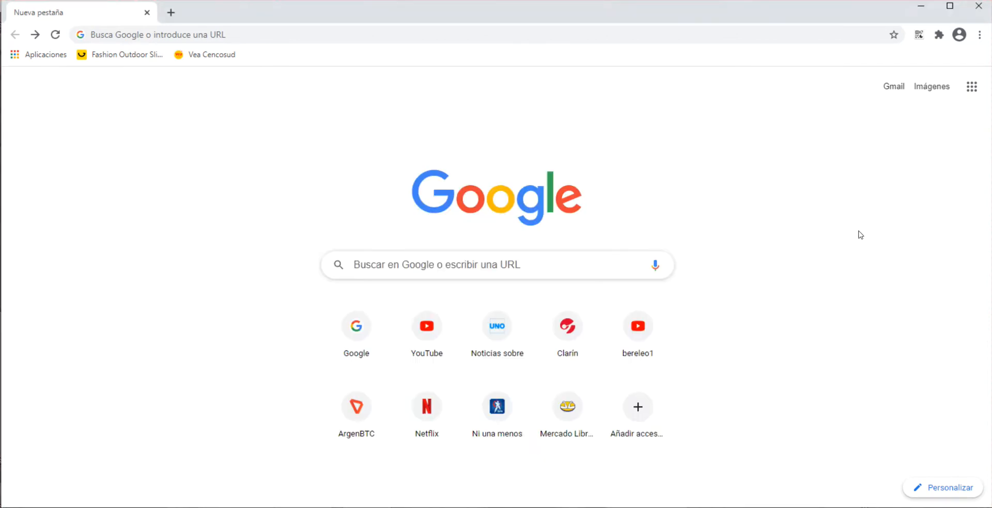
pyautogui.click(366, 266)
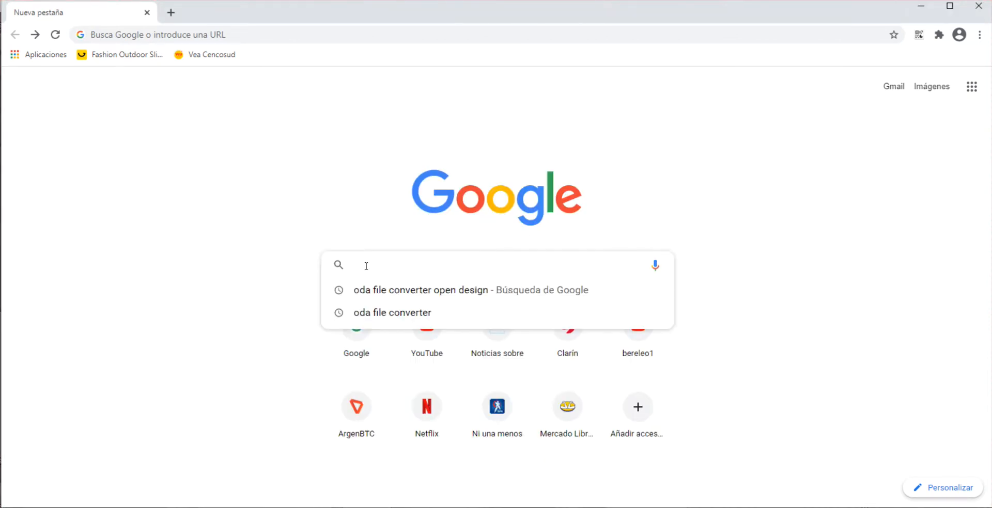
pyautogui.press('Down')
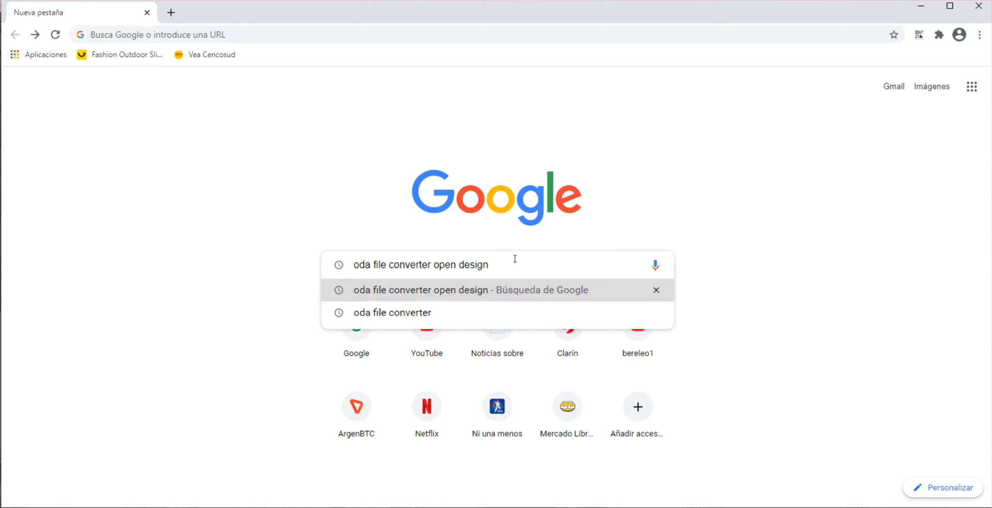
pyautogui.press('Return')
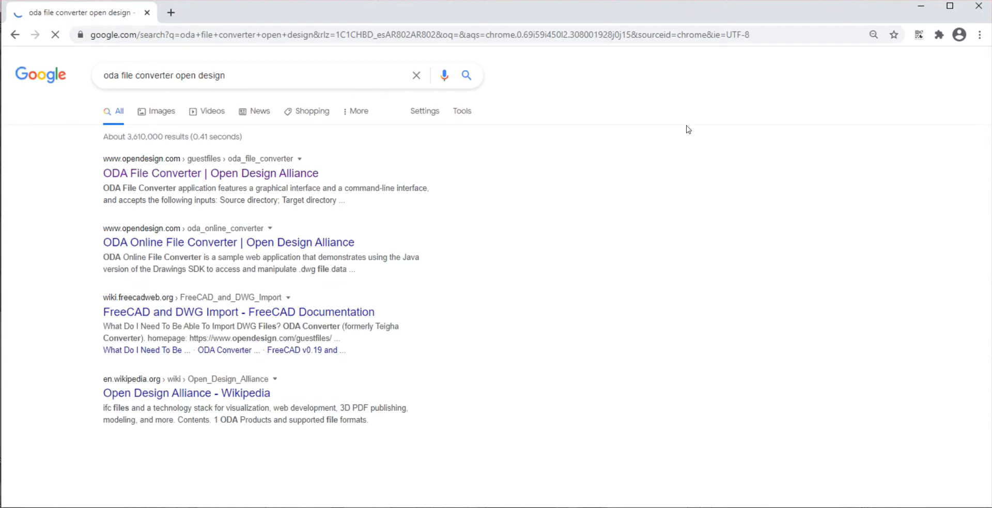
pyautogui.click(147, 176)
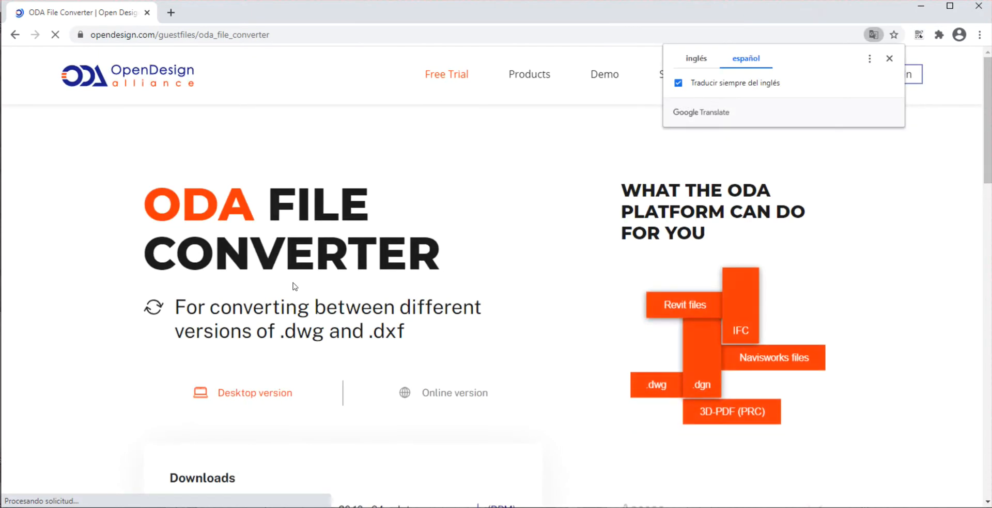
# Review the converter page's platform downloads, accepted inputs and usage notes, and dismiss the translation pop-up
pyautogui.scroll(-5, 279, 282)
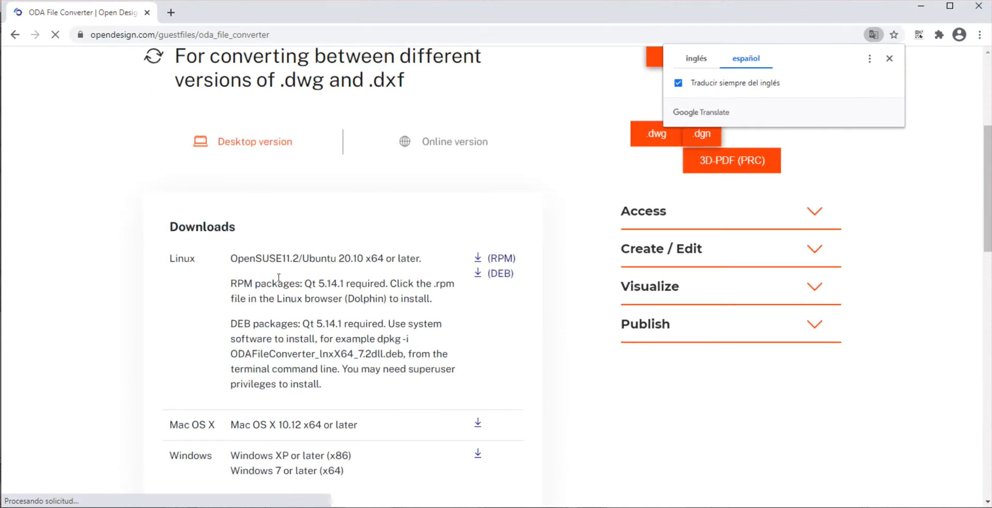
pyautogui.scroll(-3, 279, 277)
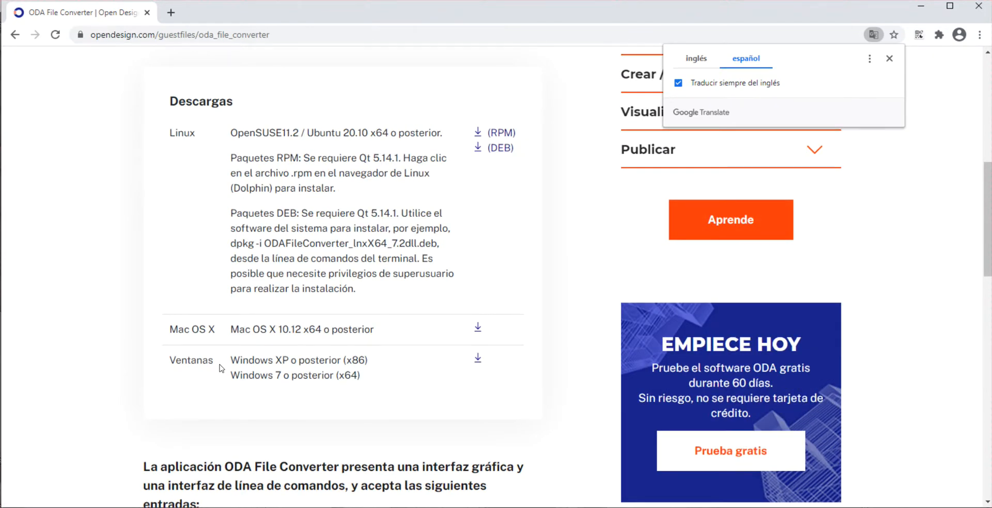
pyautogui.scroll(-3, 414, 318)
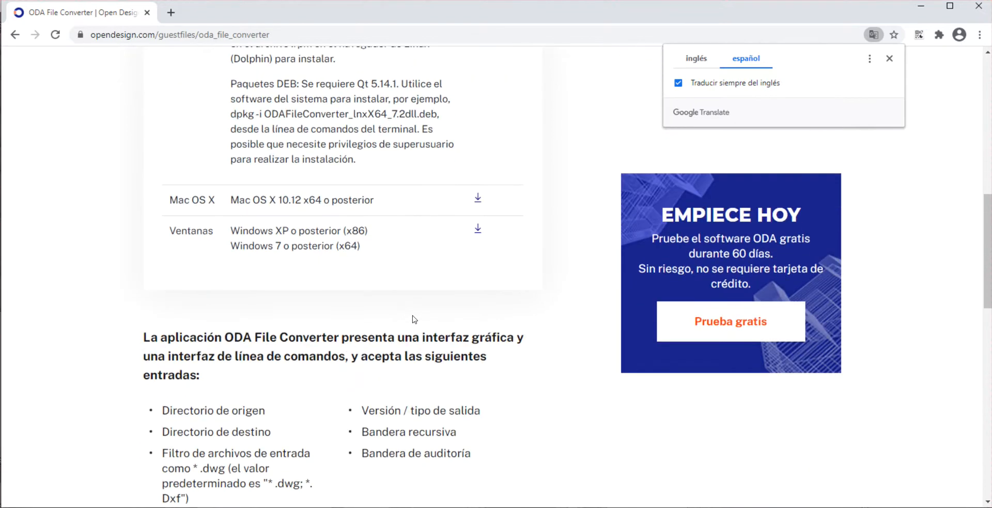
pyautogui.scroll(-2, 413, 319)
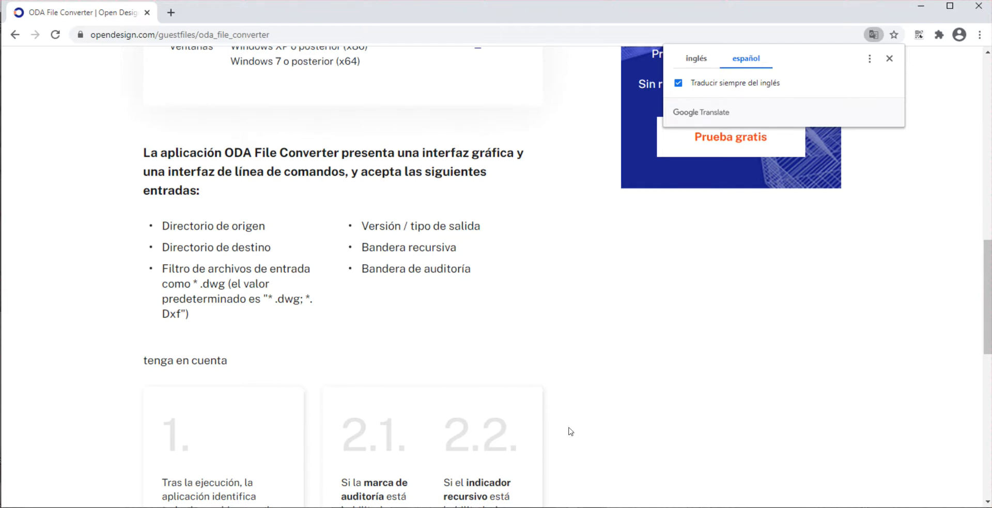
pyautogui.scroll(-2, 468, 317)
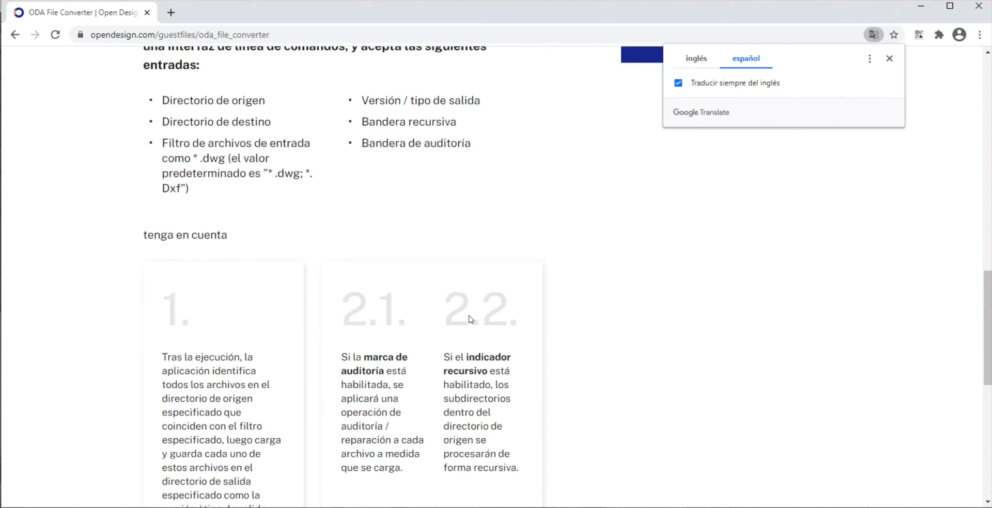
pyautogui.scroll(4, 470, 319)
pyautogui.hotkey('alt', 'Tab')
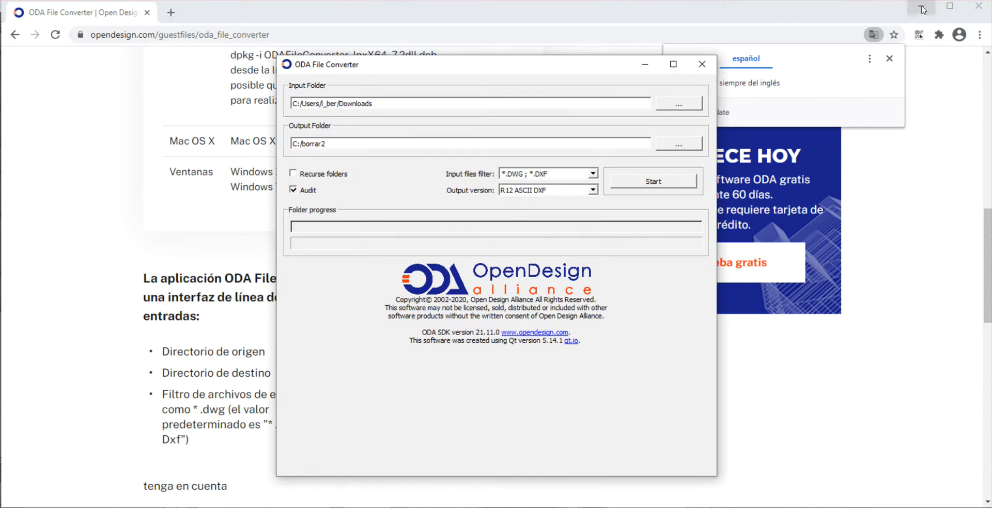
pyautogui.scroll(6, 933, 222)
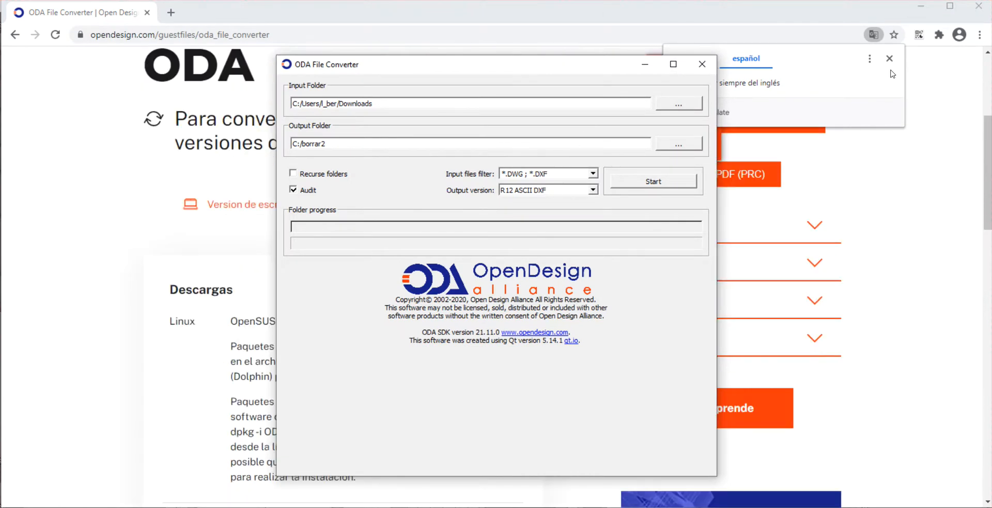
pyautogui.click(889, 58)
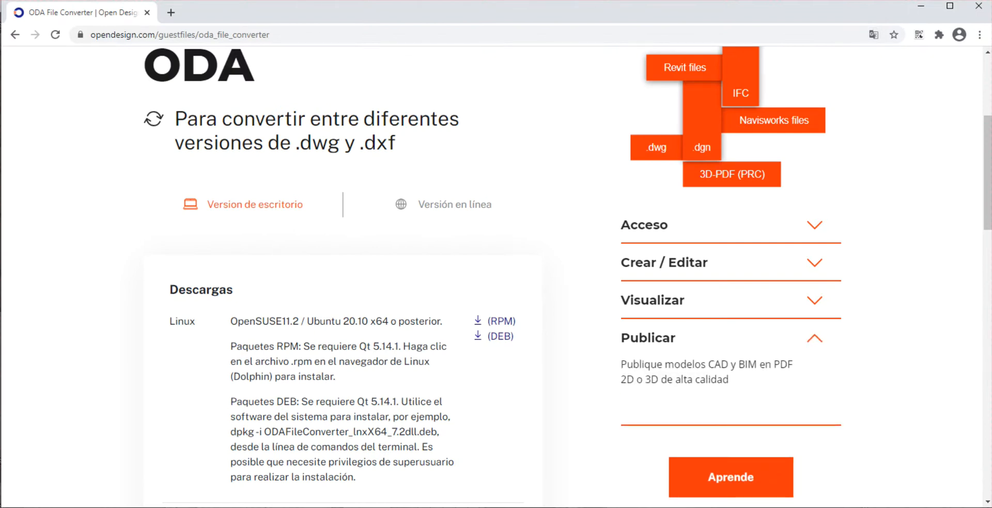
# Switch to ODA File Converter and set the input folder to C:/borrar
pyautogui.hotkey('alt', 'Tab')
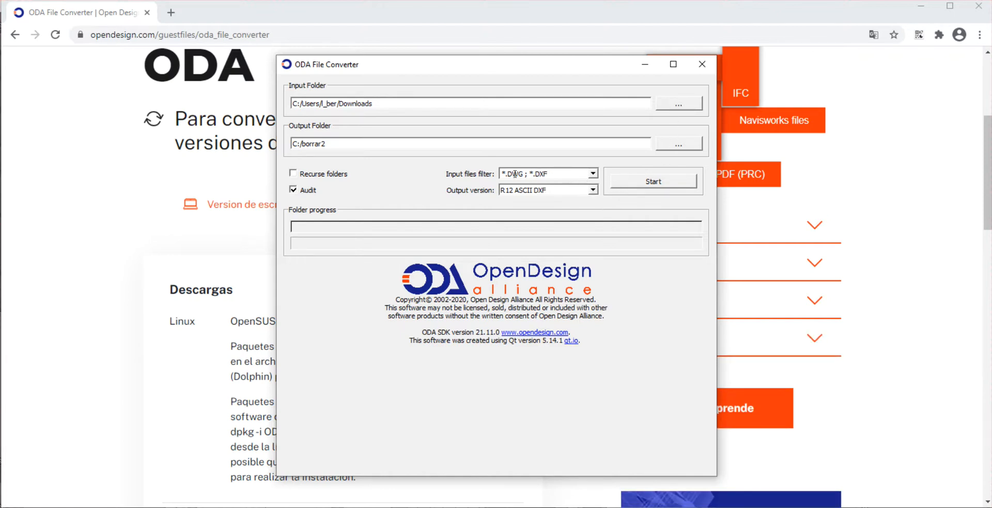
pyautogui.moveTo(522, 174); pyautogui.dragTo(505, 172)
pyautogui.click(678, 103)
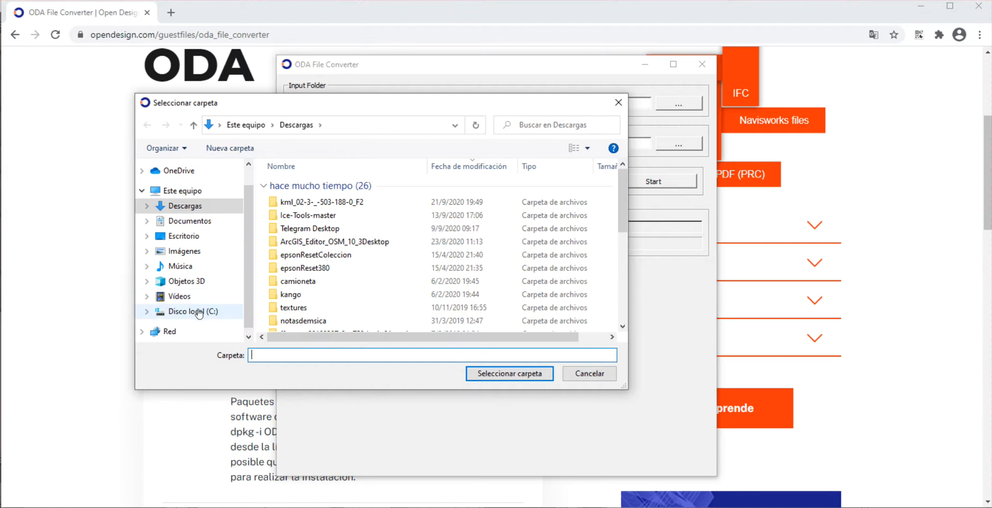
pyautogui.click(198, 312)
pyautogui.click(290, 250)
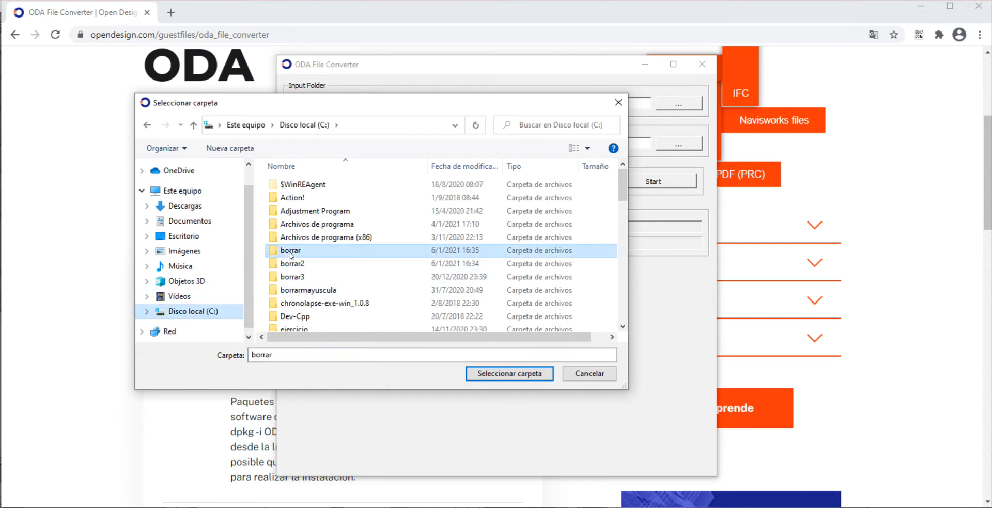
pyautogui.click(518, 373)
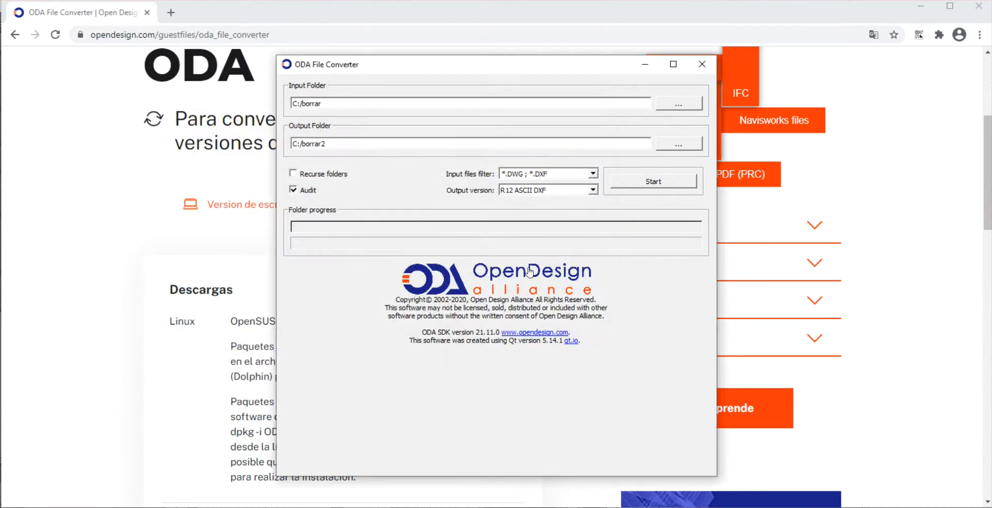
# Choose C:/borrar2 as the output folder for the converted files
pyautogui.click(692, 144)
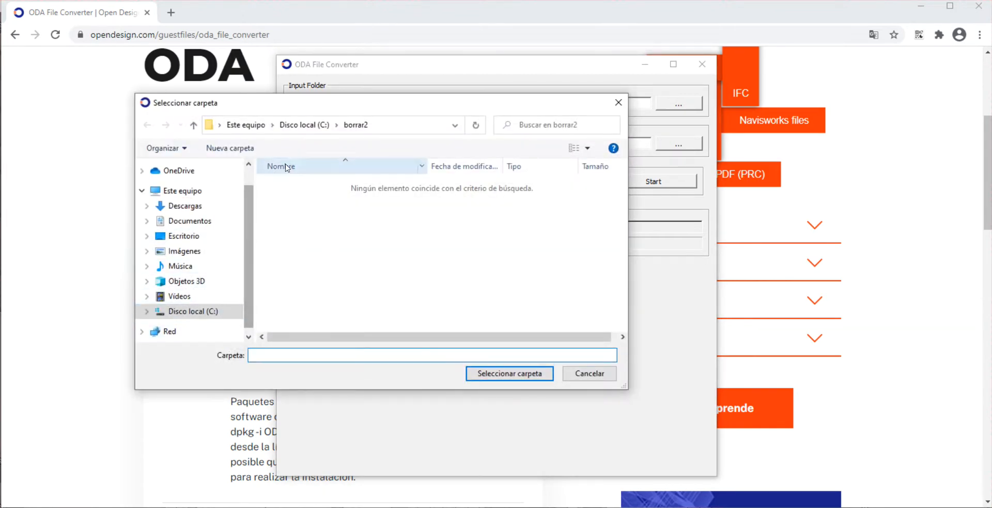
pyautogui.click(191, 311)
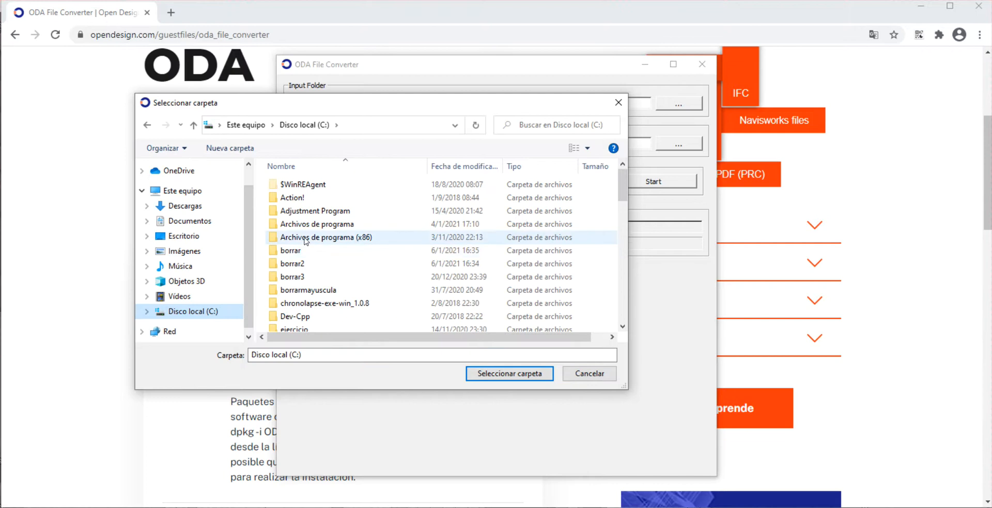
pyautogui.click(360, 265)
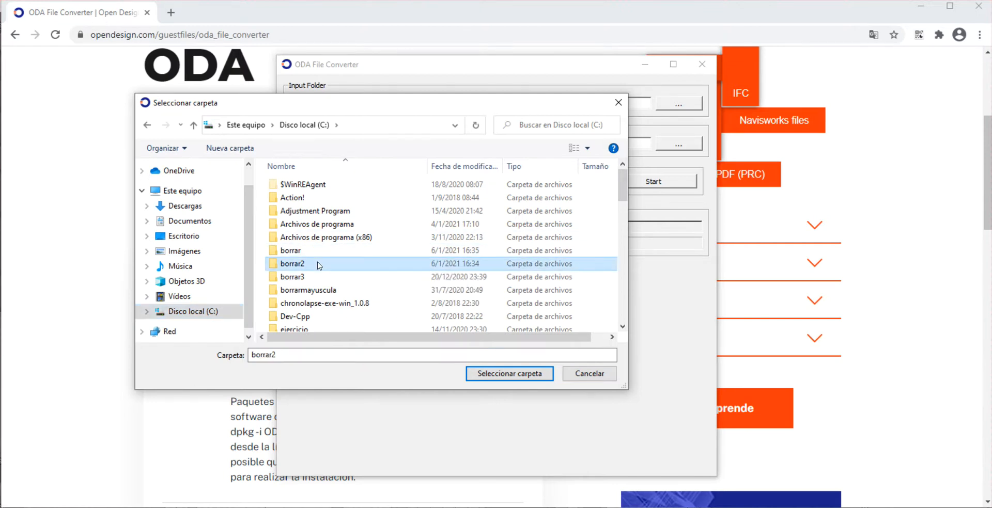
pyautogui.click(509, 374)
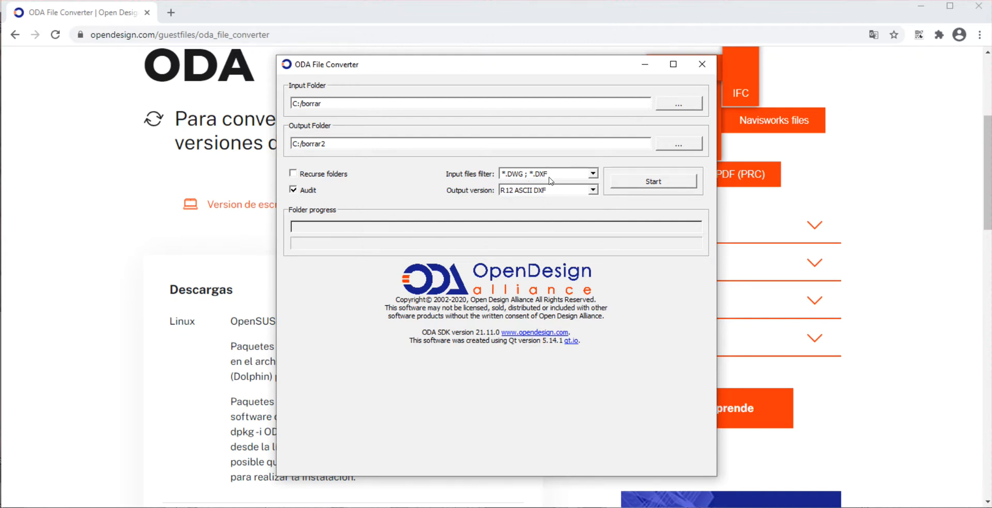
# Review the available output versions, keep R12 ASCII DXF with the *.DWG ; *.DXF input filter, and start the conversion
pyautogui.click(593, 191)
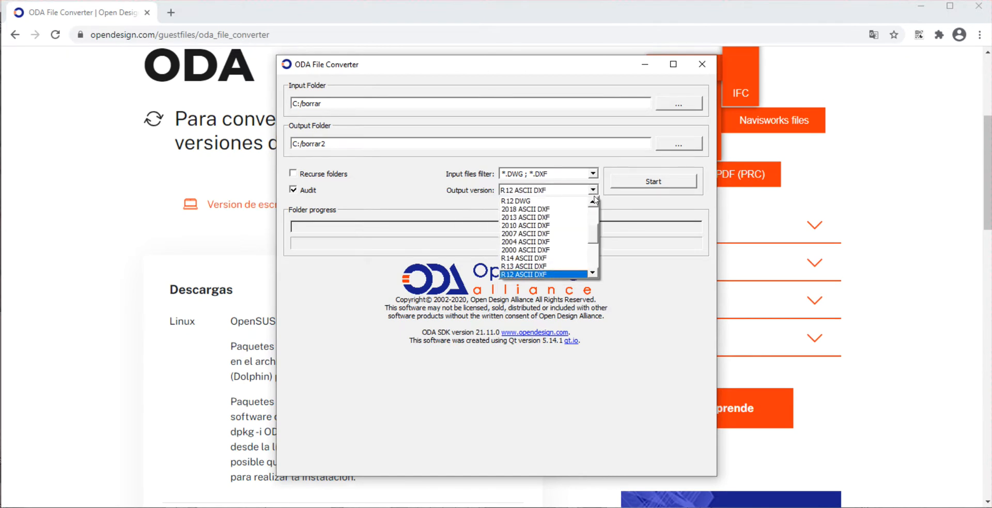
pyautogui.scroll(-1, 595, 241)
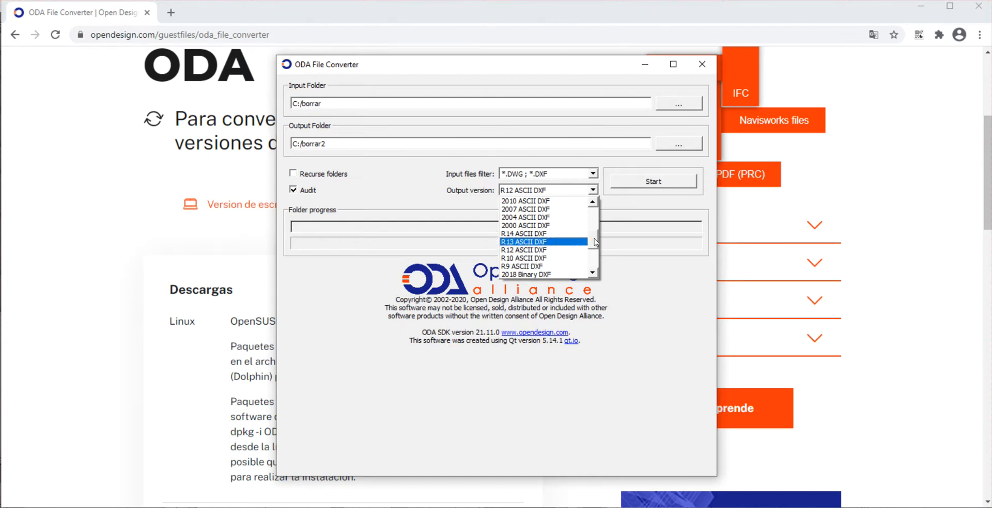
pyautogui.click(622, 221)
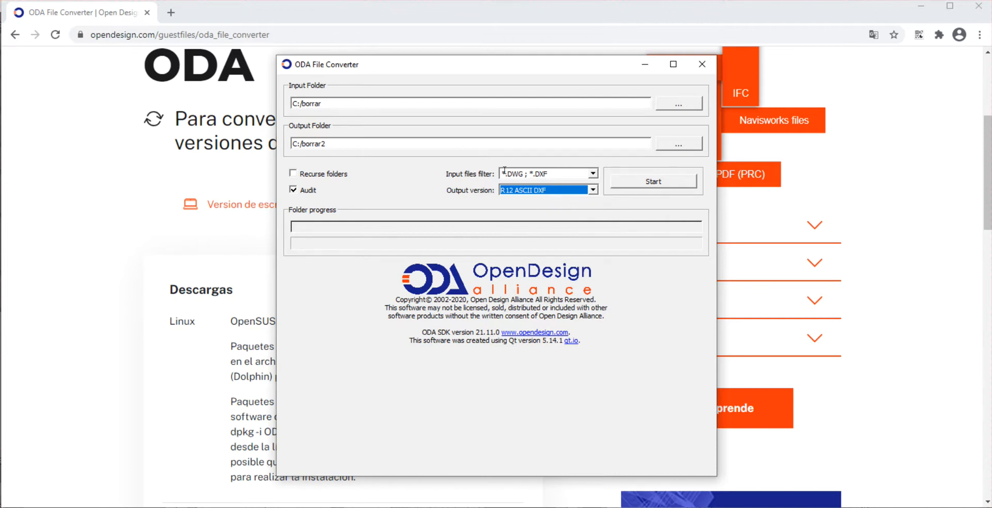
pyautogui.moveTo(507, 174); pyautogui.dragTo(523, 174)
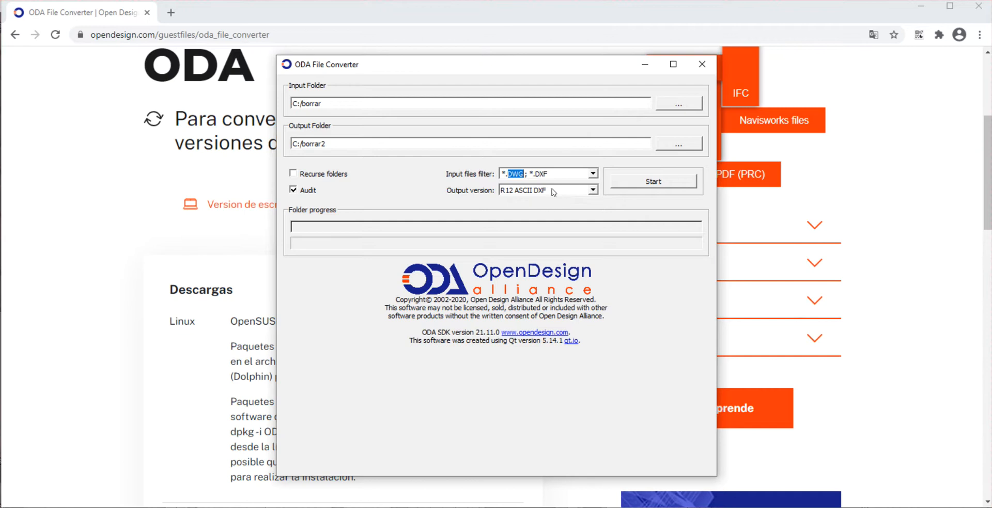
pyautogui.click(656, 183)
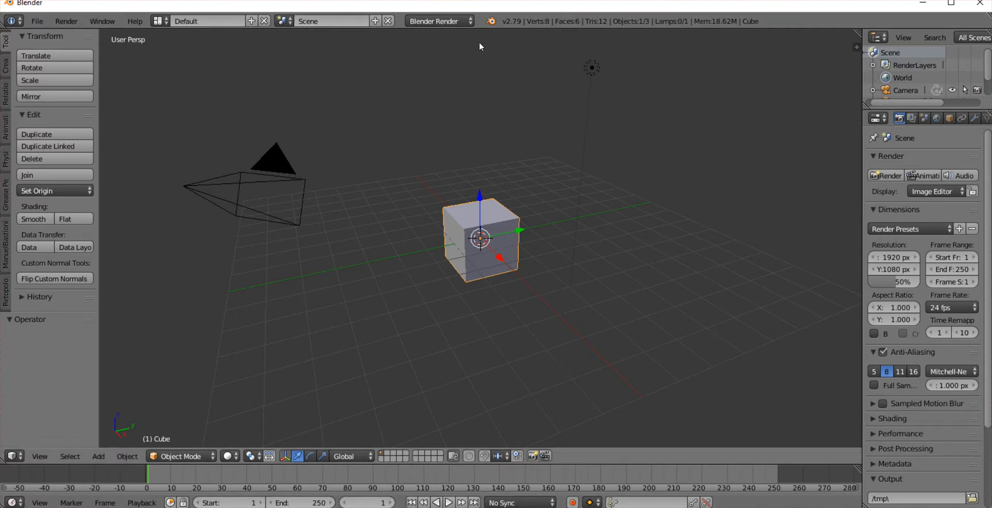
pyautogui.moveTo(551, 0); pyautogui.dragTo(552, 3)
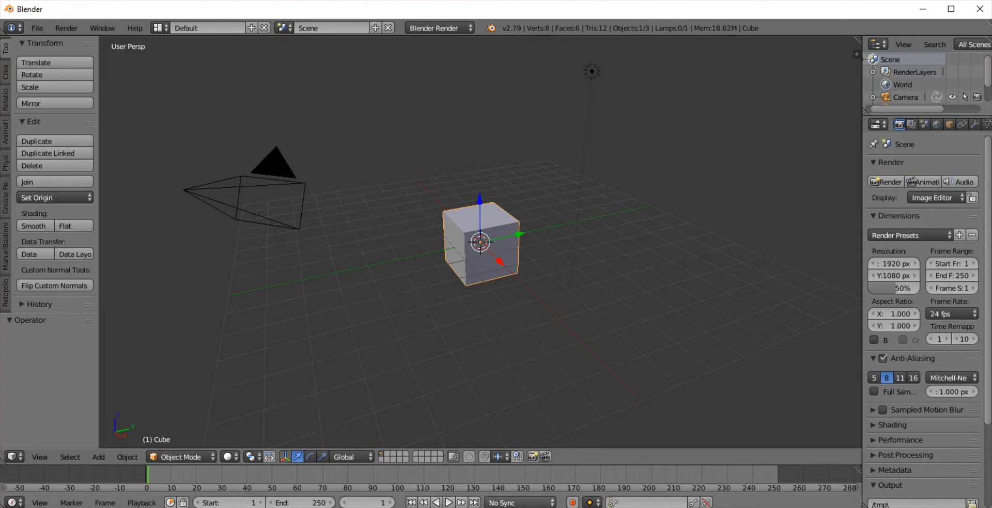
pyautogui.hotkey('alt', 'Tab')
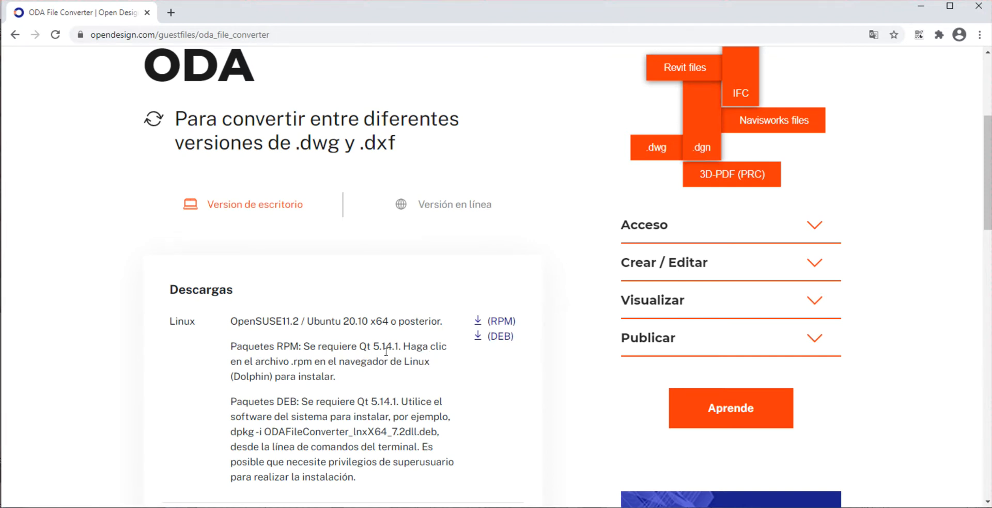
pyautogui.scroll(-1, 388, 372)
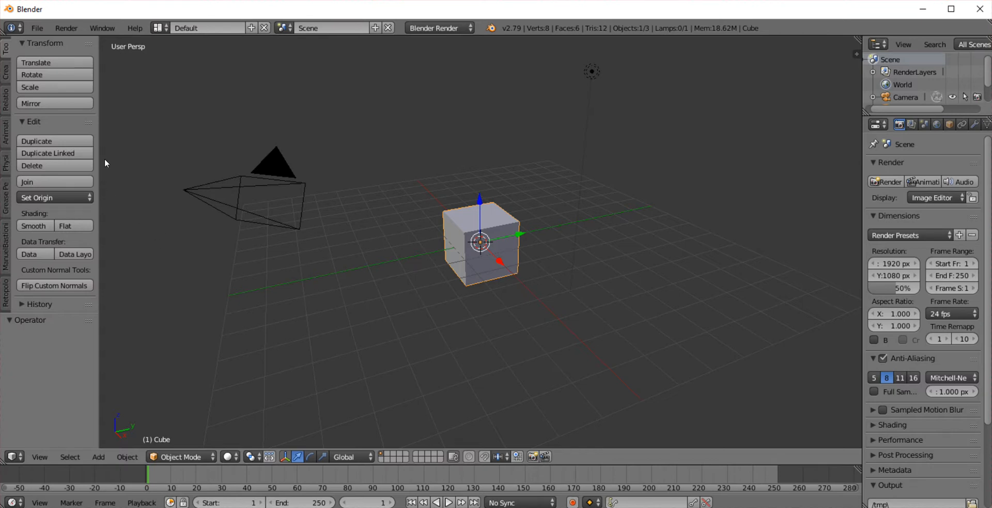
# In Blender's user preferences, filter the add-ons by "dxf" and expand the details of the Export Autocad DXF Format add-on
pyautogui.click(37, 28)
pyautogui.click(443, 158)
pyautogui.click(42, 29)
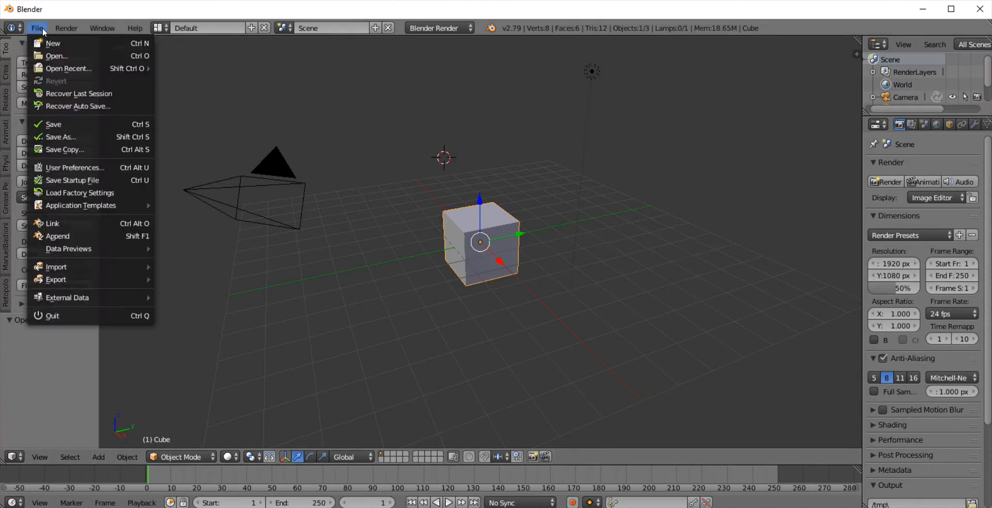
pyautogui.click(75, 167)
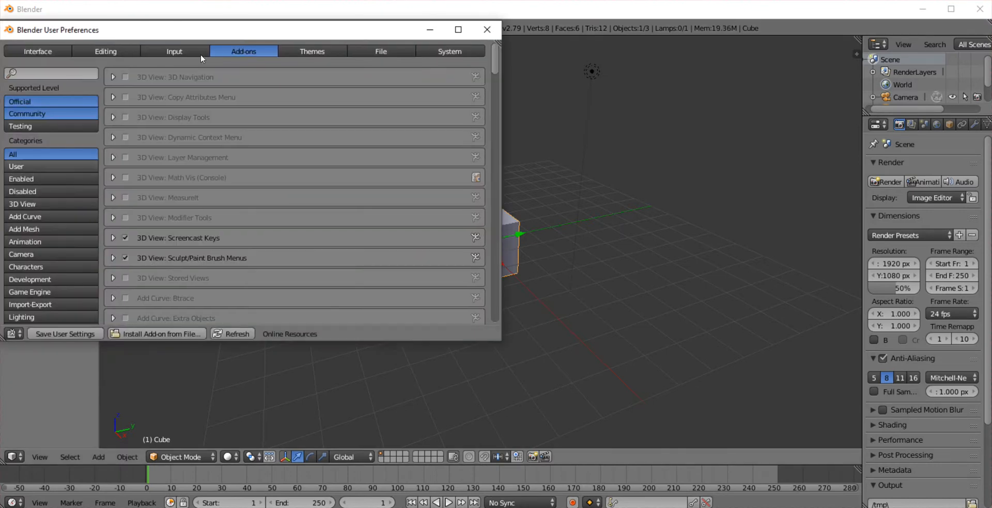
pyautogui.click(41, 70)
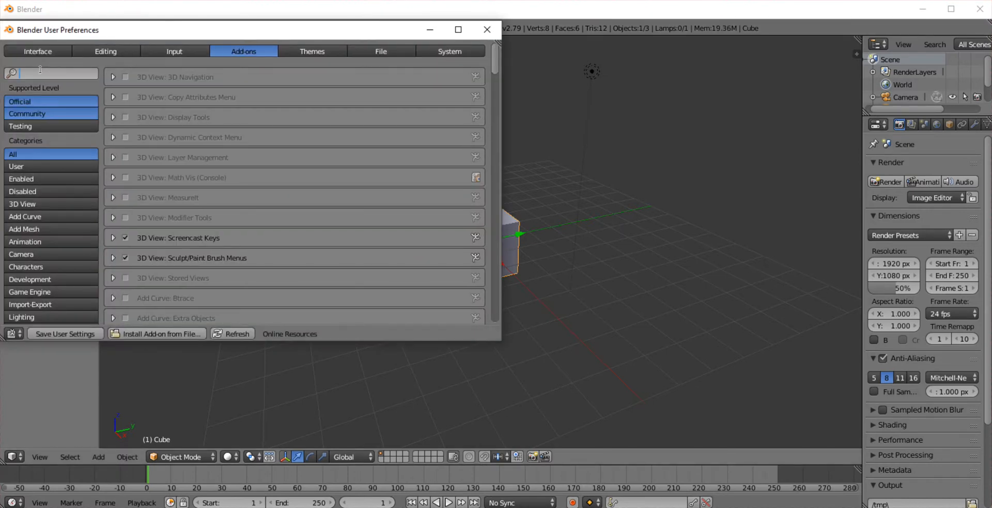
pyautogui.write('dxf')
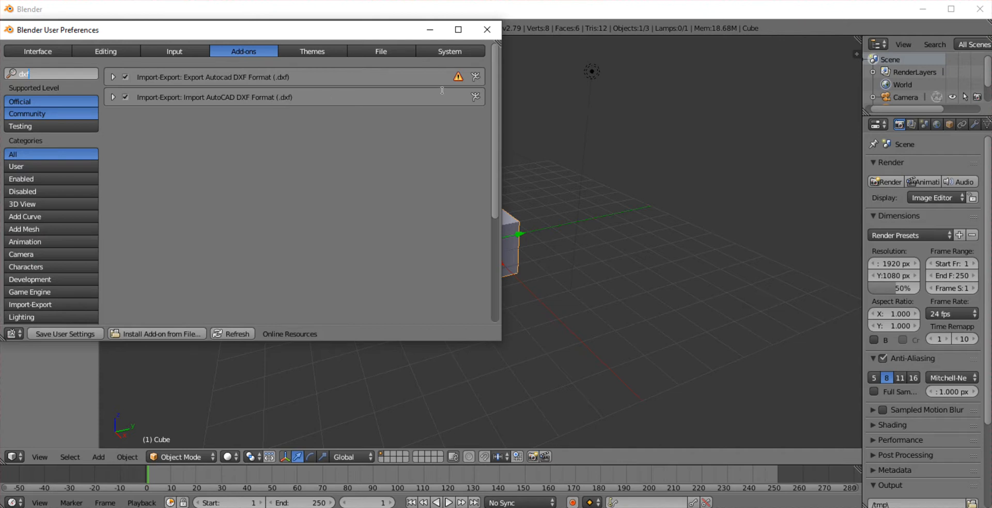
pyautogui.click(462, 78)
pyautogui.click(113, 77)
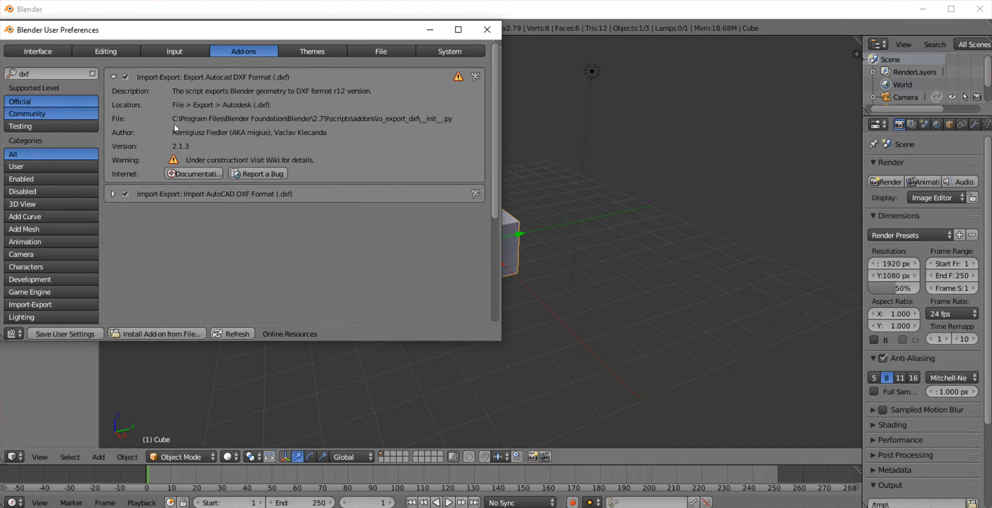
# Collapse the Export Autocad DXF Format details, save the user settings with both DXF add-ons enabled, and close the preferences
pyautogui.click(112, 78)
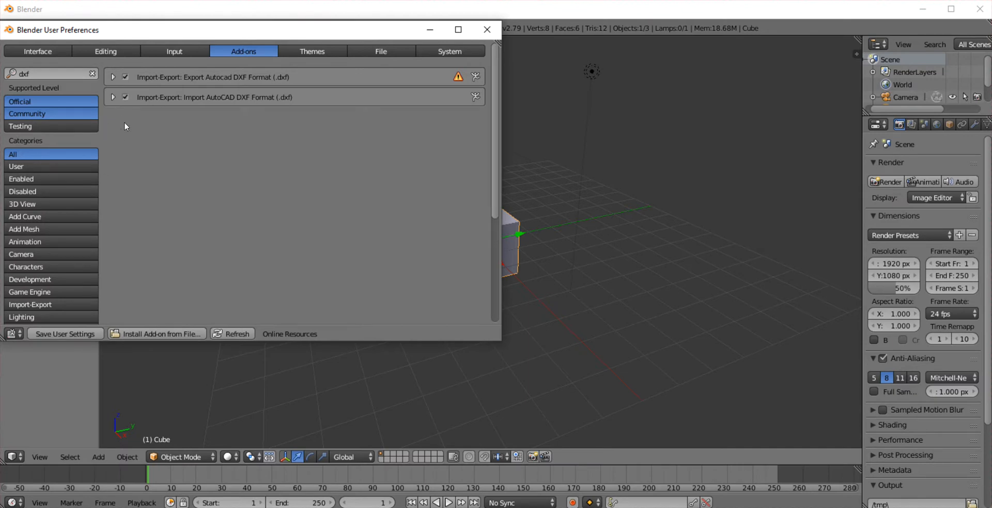
pyautogui.click(71, 333)
pyautogui.click(490, 31)
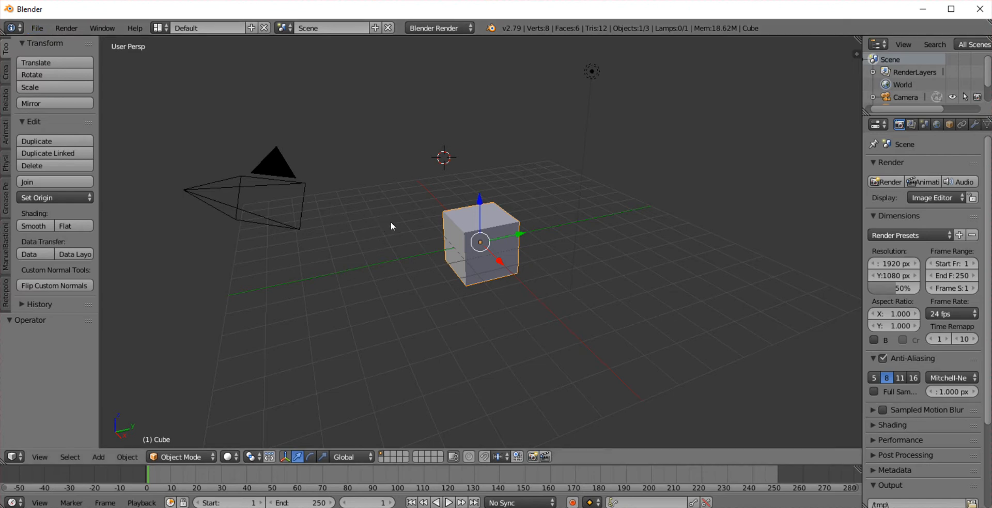
# Delete all default objects from the scene and change the viewport to the top orthographic view
pyautogui.press('a')
pyautogui.press('a')
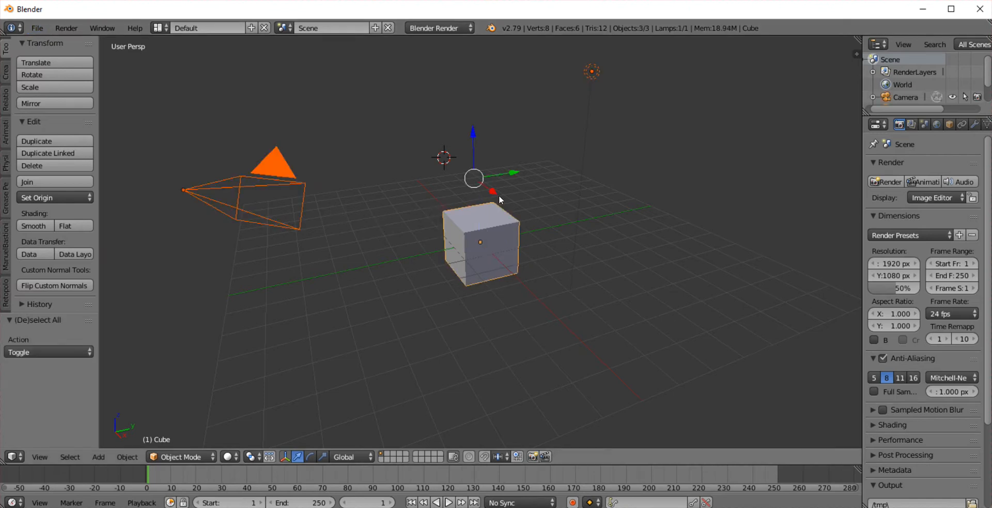
pyautogui.press('x')
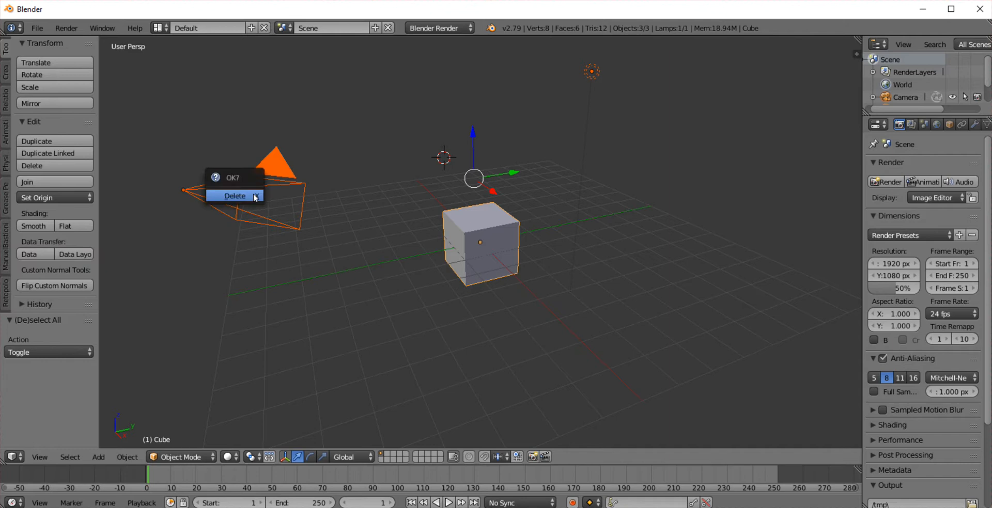
pyautogui.click(233, 196)
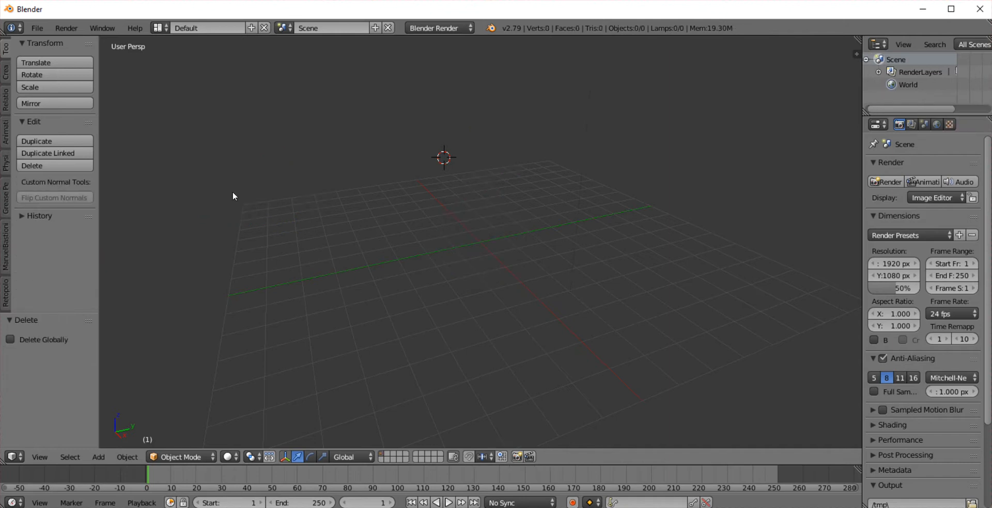
pyautogui.press('KP_5')
pyautogui.press('KP_7')
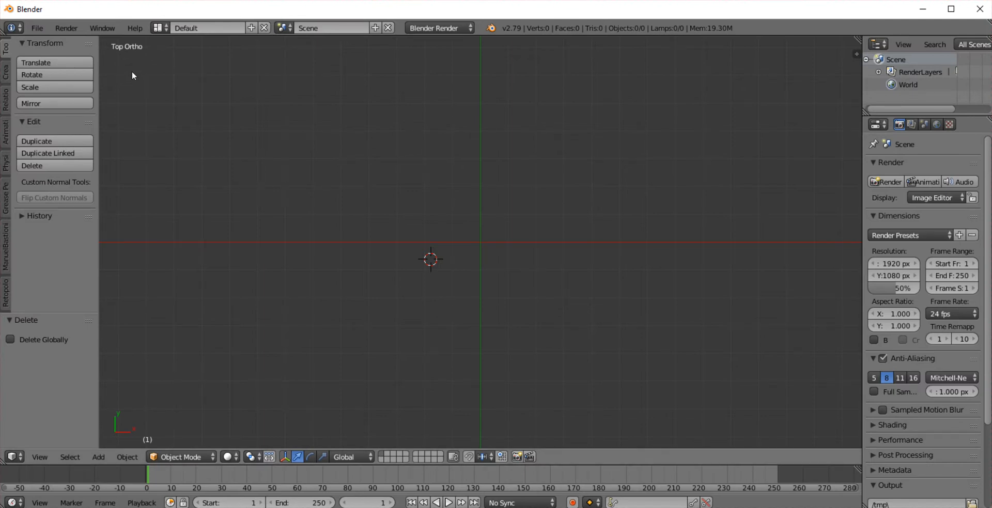
# Start an AutoCAD DXF import and select ejemplo.dxf in the C:\borrar2 folder
pyautogui.click(38, 28)
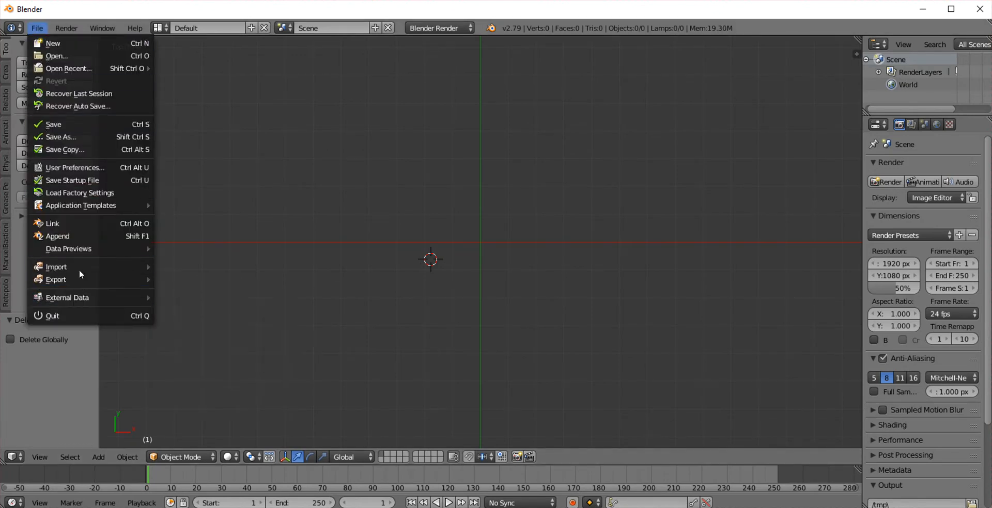
pyautogui.moveTo(80, 269)
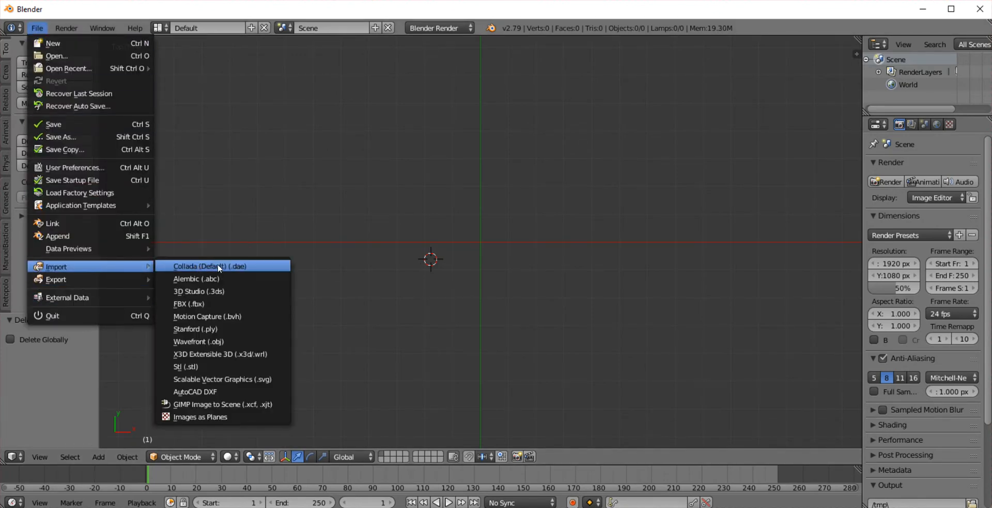
pyautogui.click(230, 392)
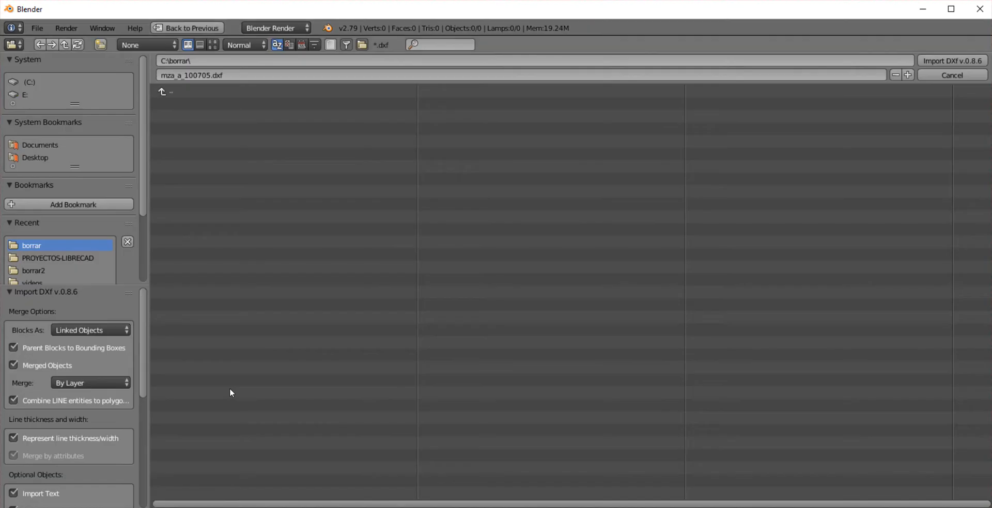
pyautogui.click(162, 92)
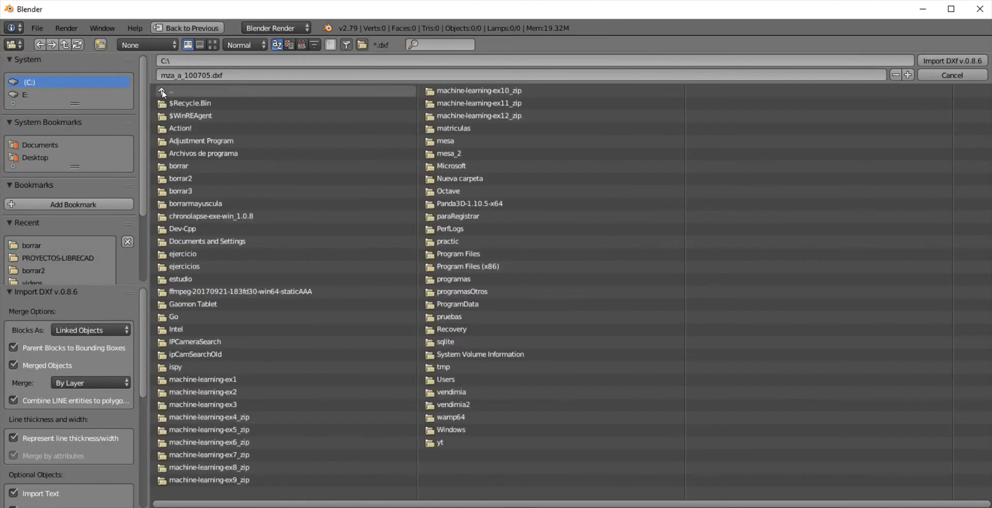
pyautogui.click(180, 178)
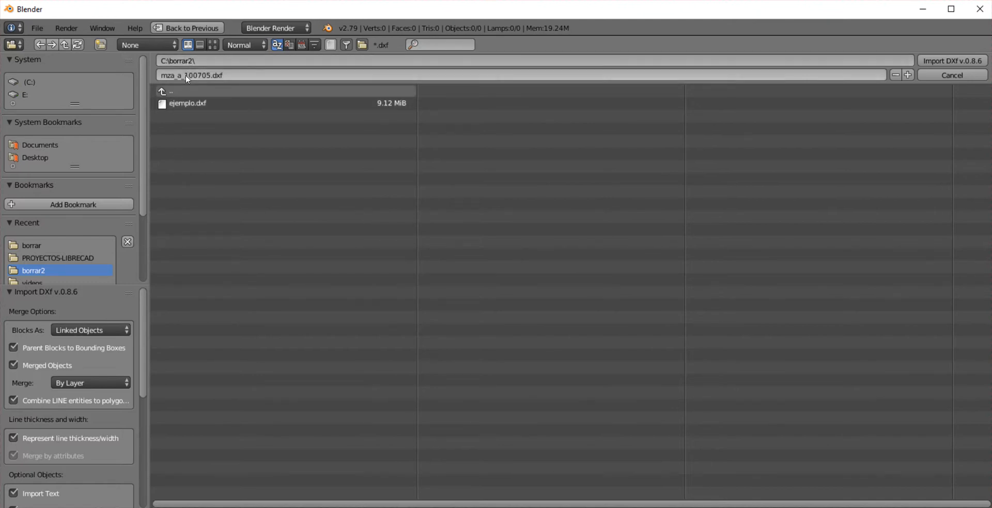
pyautogui.click(161, 102)
# Browse to the C:\borrar folder and change the import file name to ejemplo.dwg
pyautogui.click(161, 91)
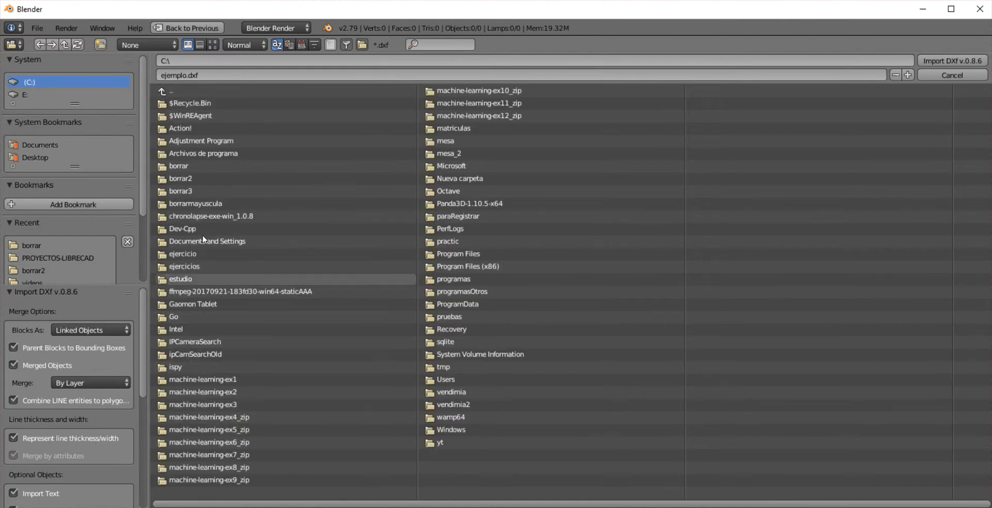
pyautogui.click(189, 165)
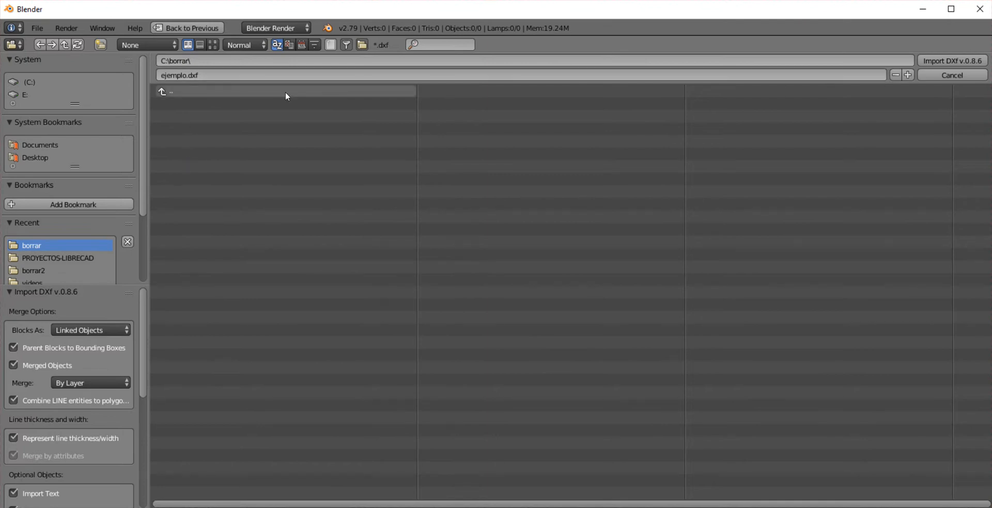
pyautogui.click(196, 76)
pyautogui.press('BackSpace')
pyautogui.write('wg')
# Return to C:\borrar2, import ejemplo.dxf with the current import options, and look over the imported geometry
pyautogui.click(162, 96)
pyautogui.click(162, 97)
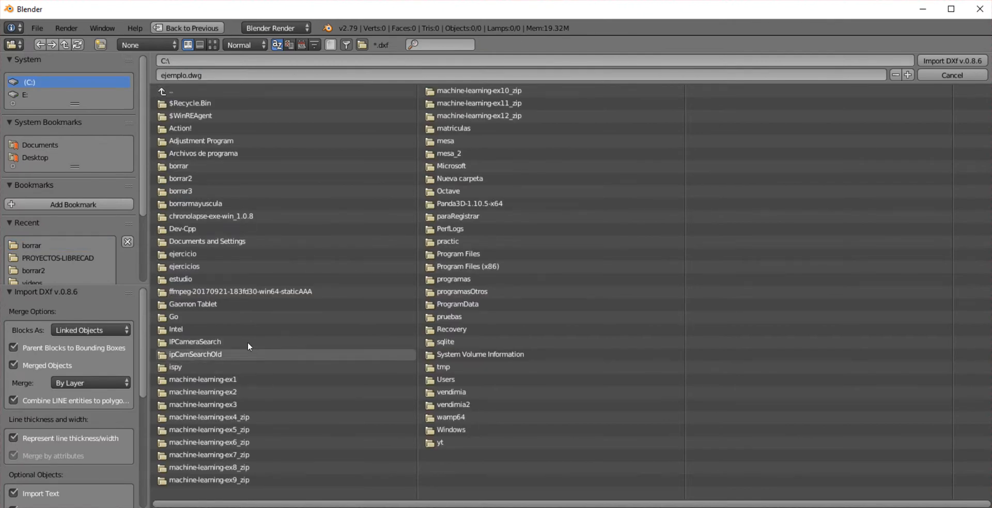
pyautogui.click(178, 179)
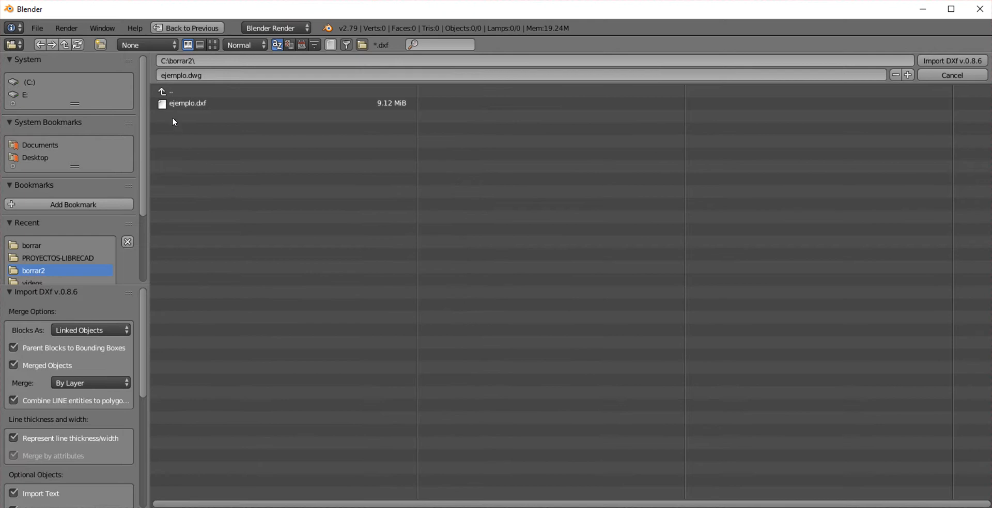
pyautogui.click(178, 104)
pyautogui.click(951, 60)
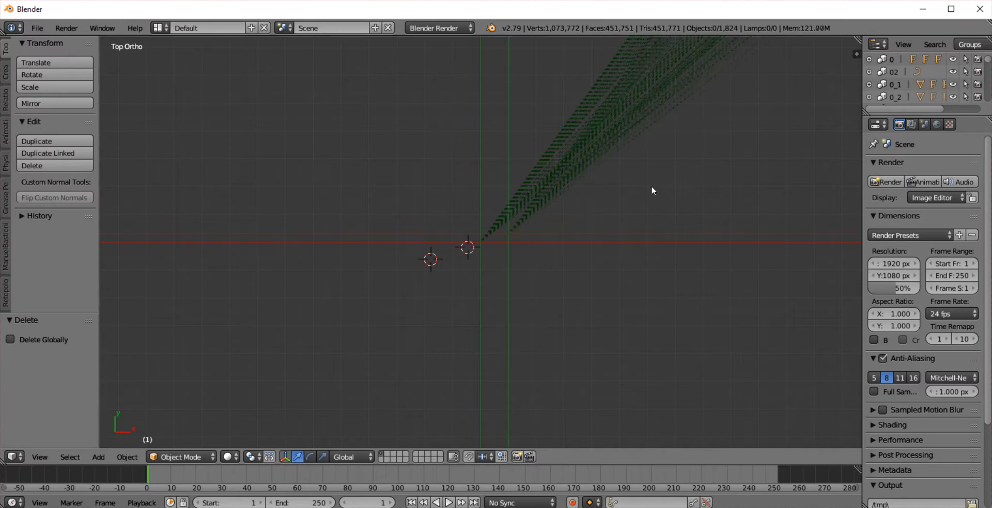
pyautogui.scroll(-5, 651, 188)
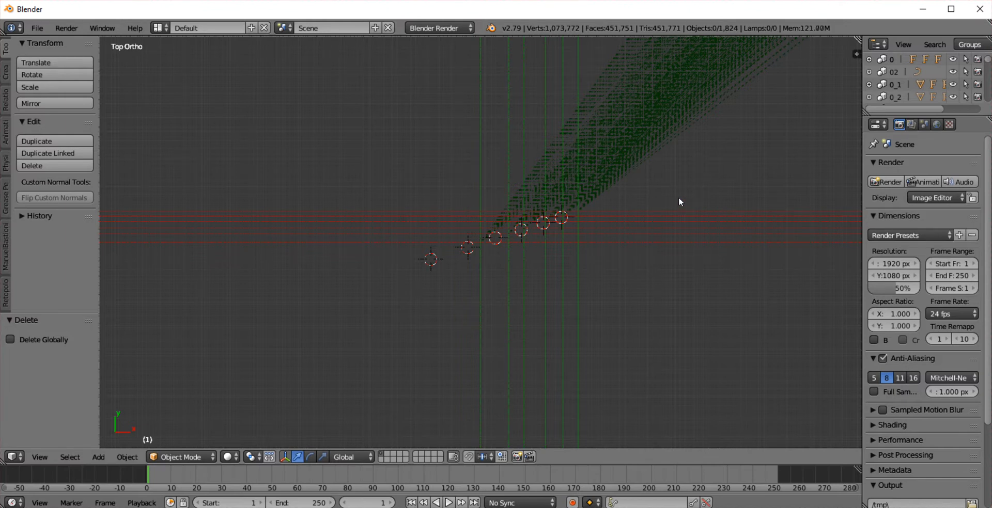
pyautogui.scroll(-4, 677, 197)
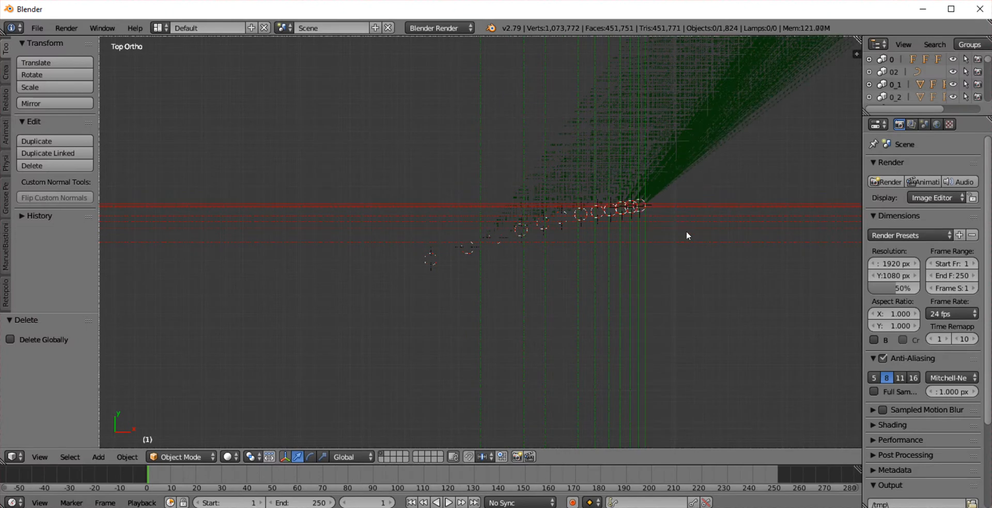
pyautogui.keyDown('shift'); pyautogui.moveTo(682, 248); pyautogui.dragTo(422, 369, button='middle'); pyautogui.keyUp('shift')
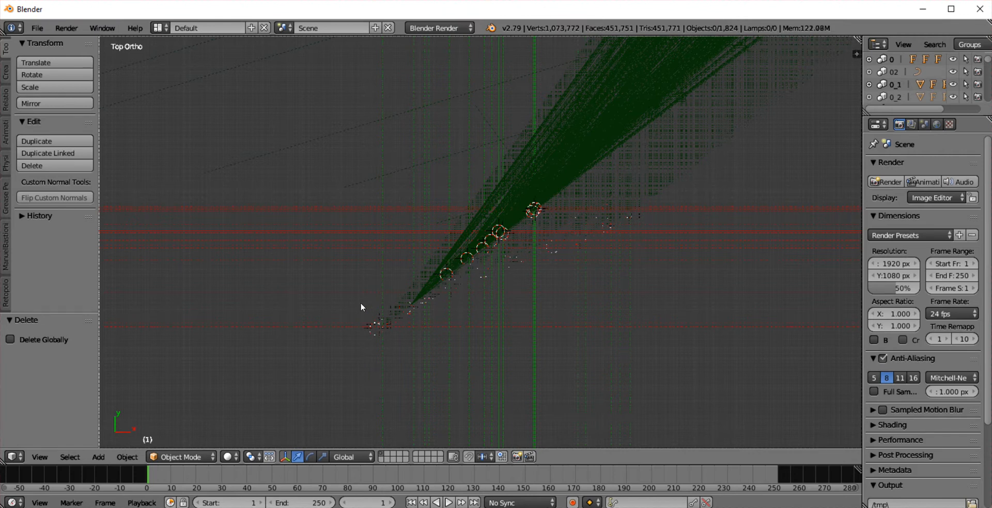
# Discard the imported scene by reloading the start-up file
pyautogui.click(39, 29)
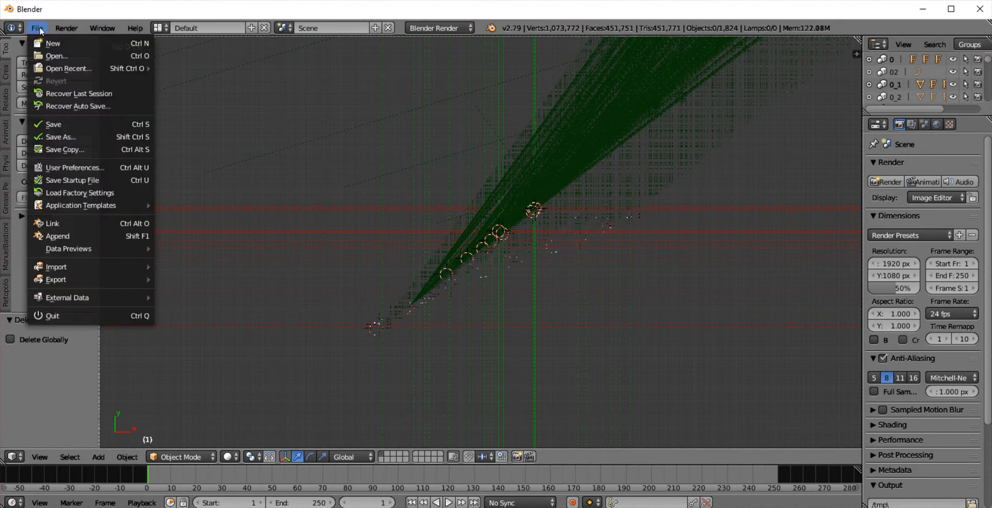
pyautogui.click(54, 43)
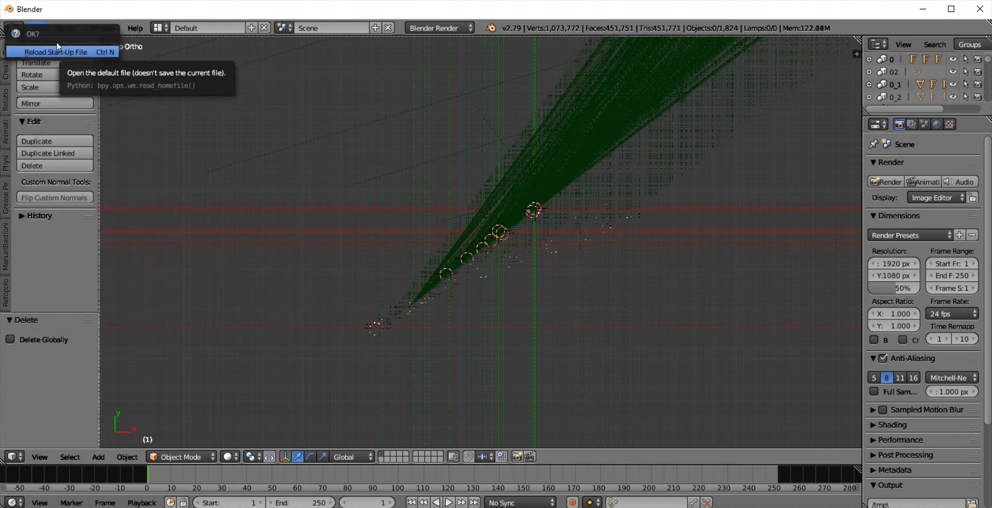
pyautogui.click(86, 53)
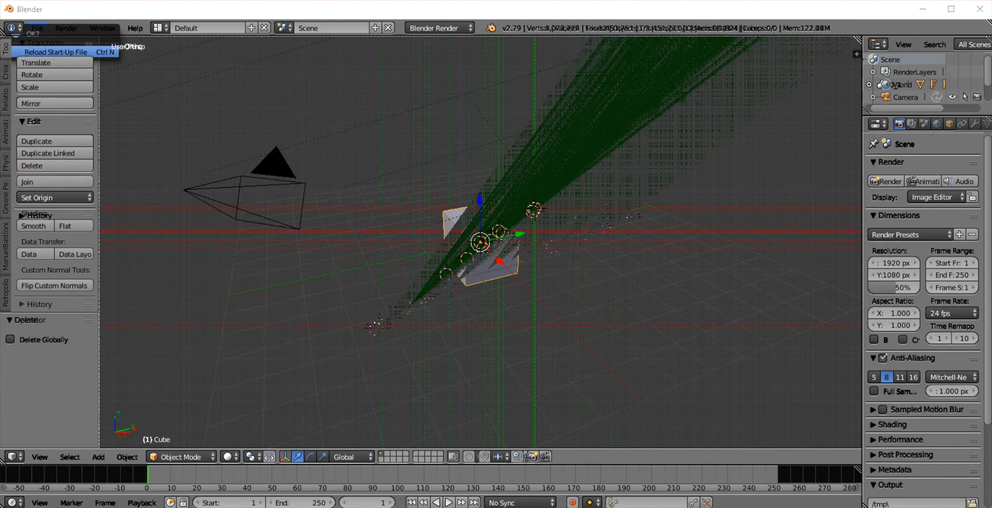
pyautogui.click(922, 9)
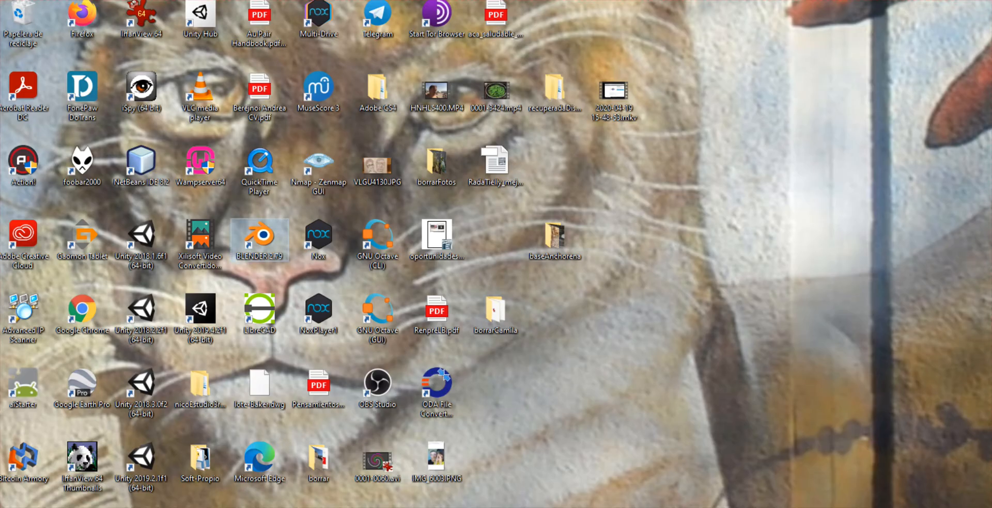
pyautogui.hotkey('alt', 'Tab')
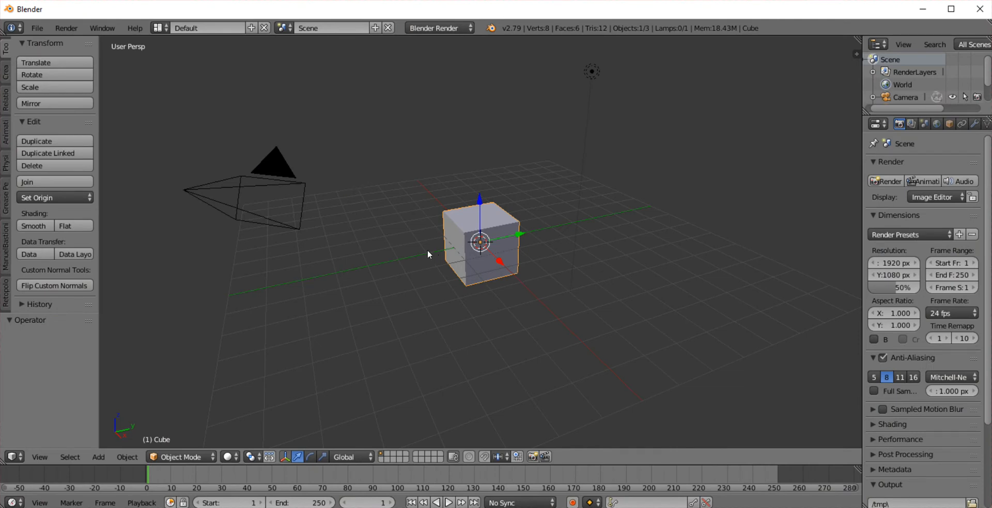
# Remove the cube, camera and lamp from the reloaded scene and switch to the top view
pyautogui.press('a')
pyautogui.press('a')
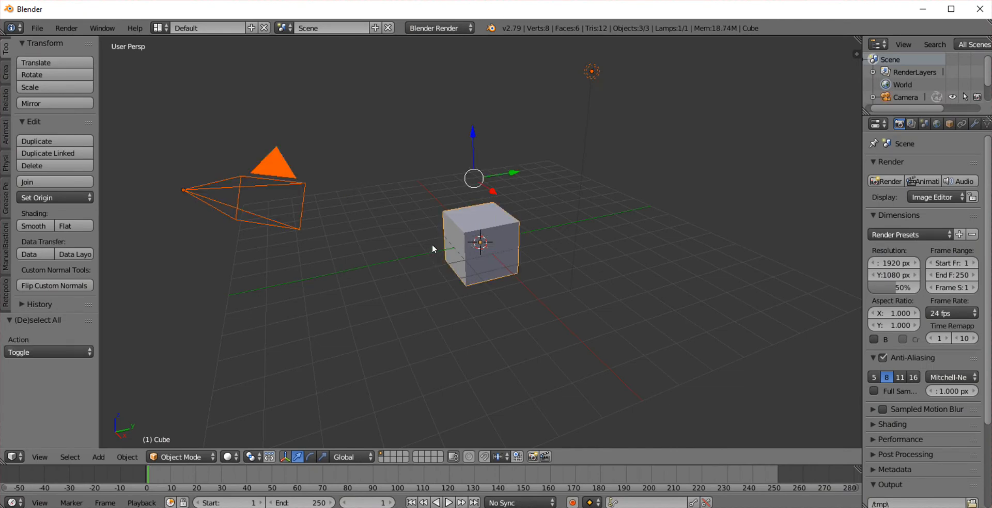
pyautogui.press('x')
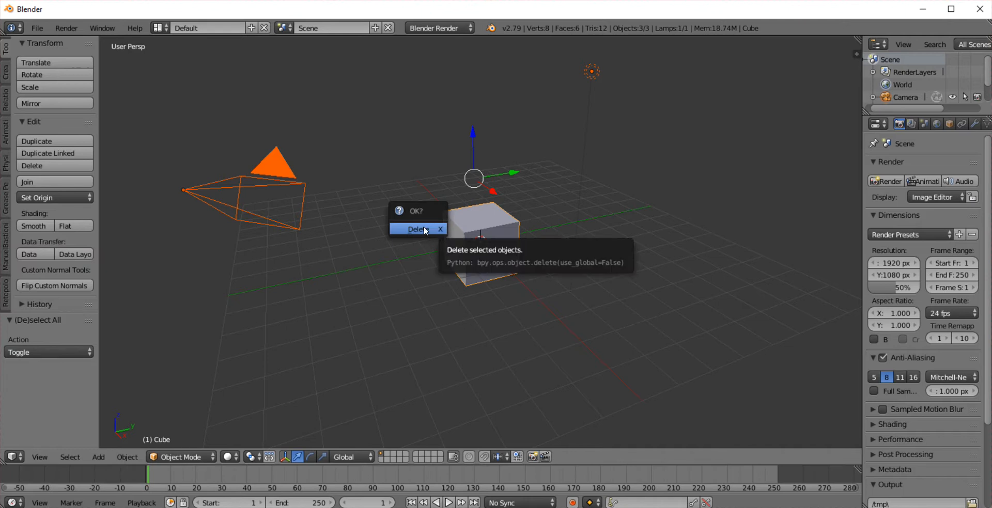
pyautogui.click(436, 228)
pyautogui.press('KP_7')
# Begin a new AutoCAD DXF import and choose ejemplo.dxf from the recent folder borrar2
pyautogui.click(37, 30)
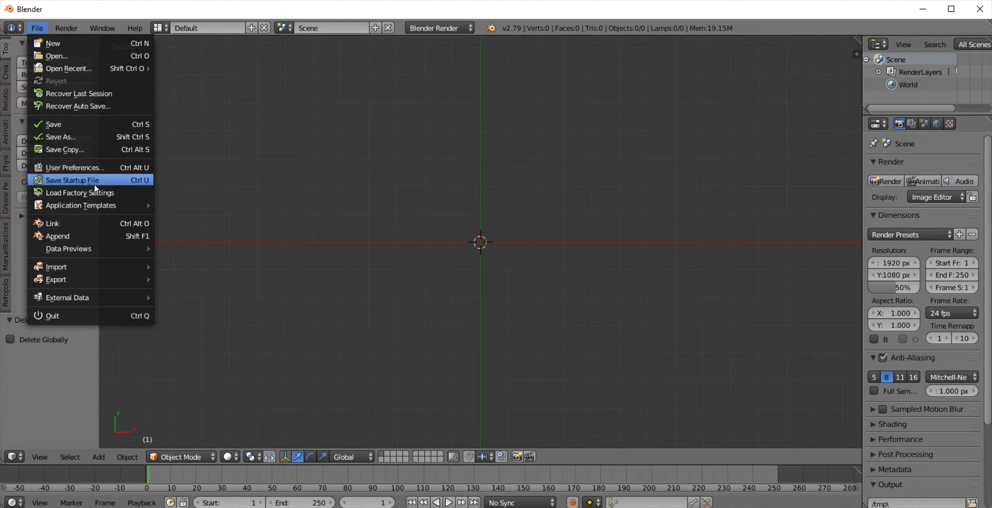
pyautogui.moveTo(78, 269)
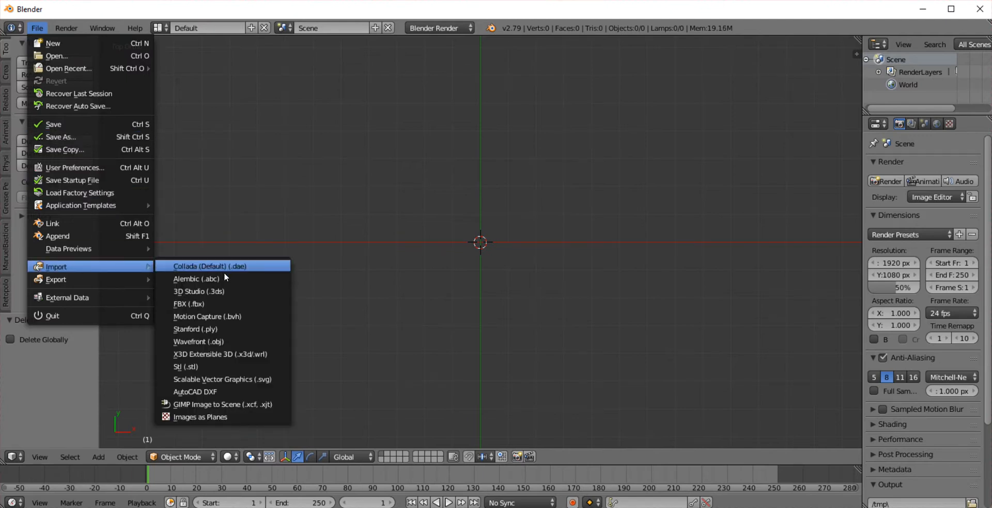
pyautogui.click(236, 396)
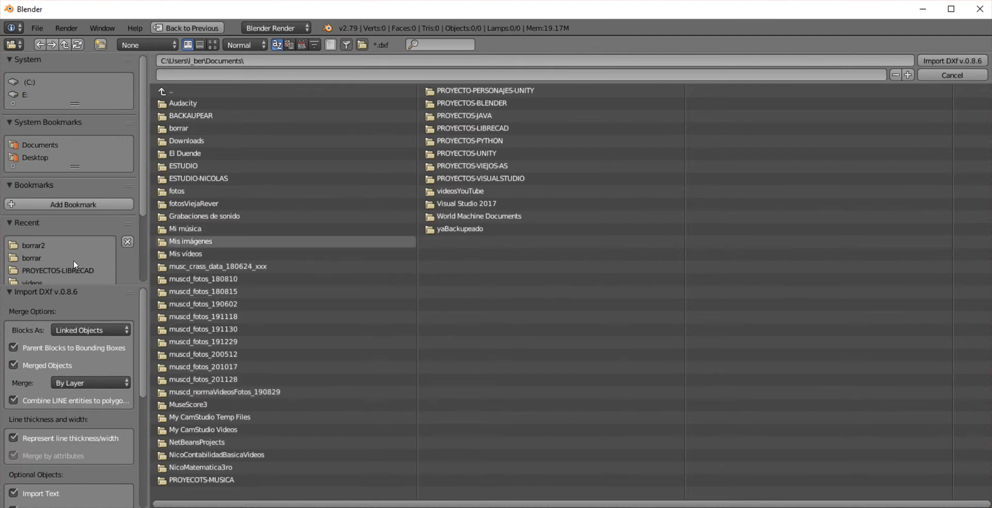
pyautogui.click(36, 245)
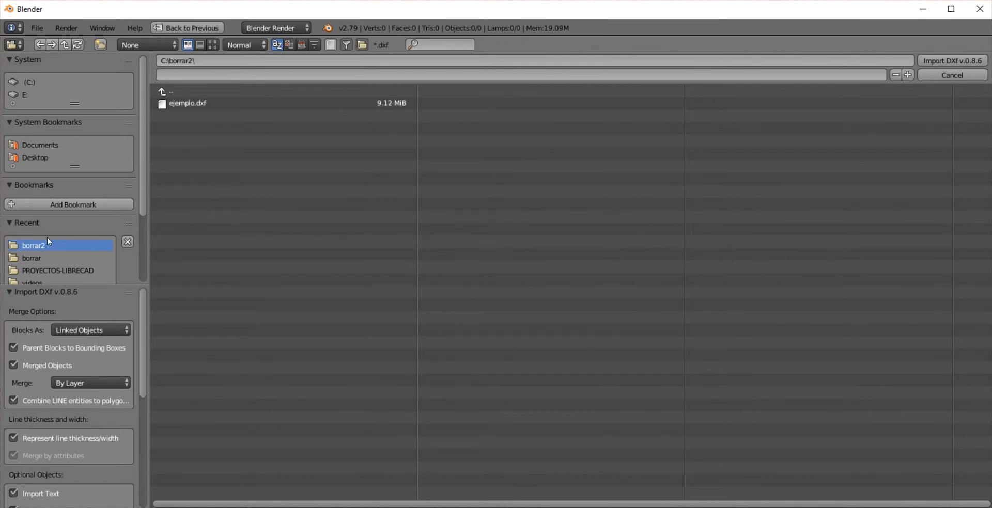
pyautogui.click(180, 107)
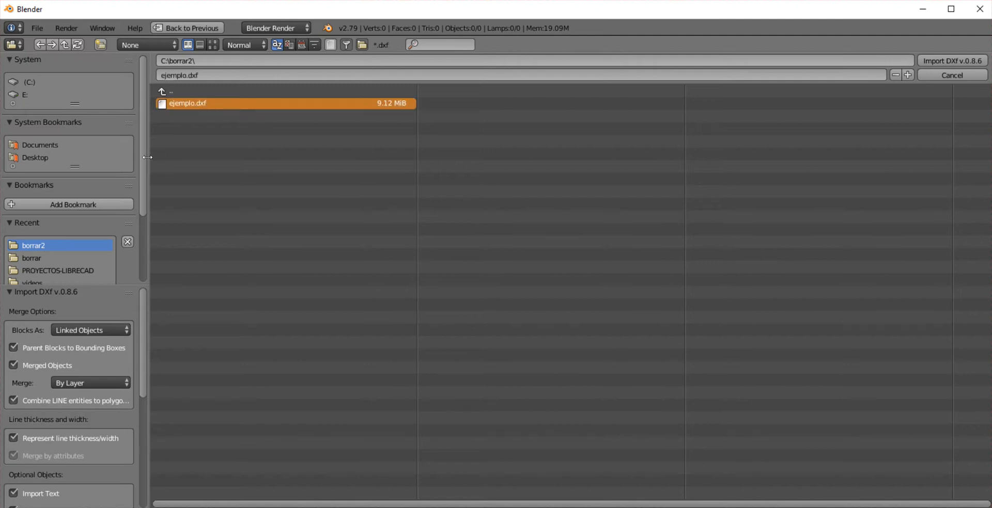
# Review the DXF import options down to Geo Referencing and turn off Import Lights
pyautogui.scroll(-1, 140, 179)
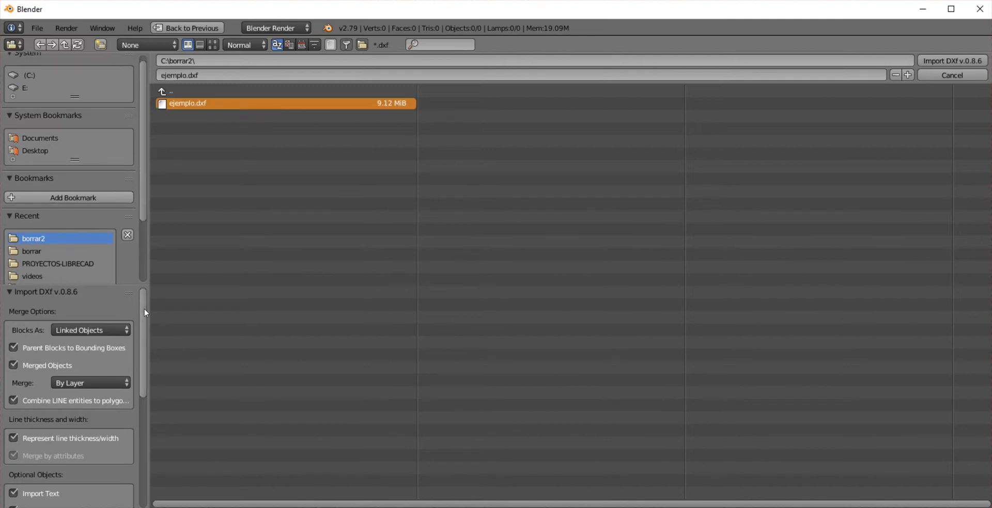
pyautogui.scroll(-2, 148, 318)
pyautogui.scroll(-3, 148, 322)
pyautogui.scroll(4, 143, 321)
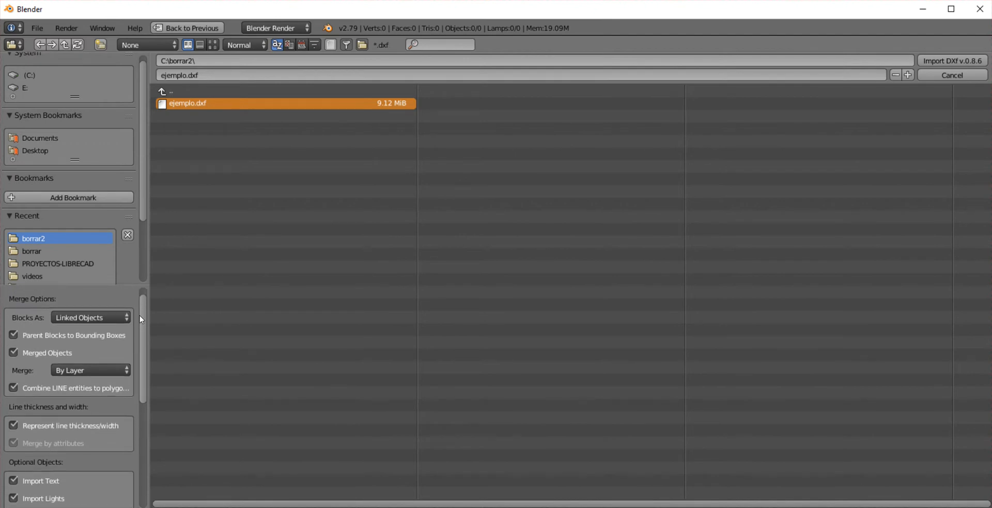
pyautogui.moveTo(139, 319); pyautogui.dragTo(145, 389)
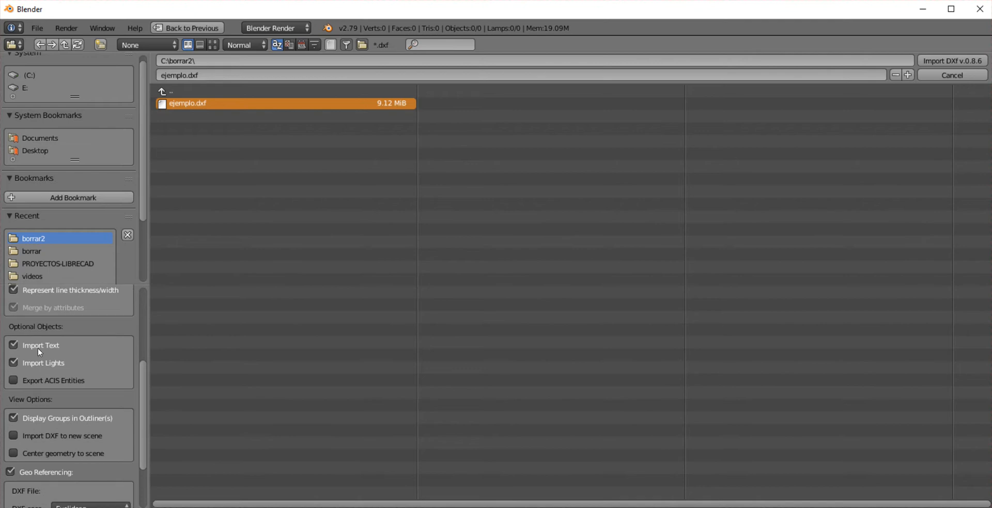
pyautogui.click(13, 362)
pyautogui.moveTo(144, 407); pyautogui.dragTo(139, 461)
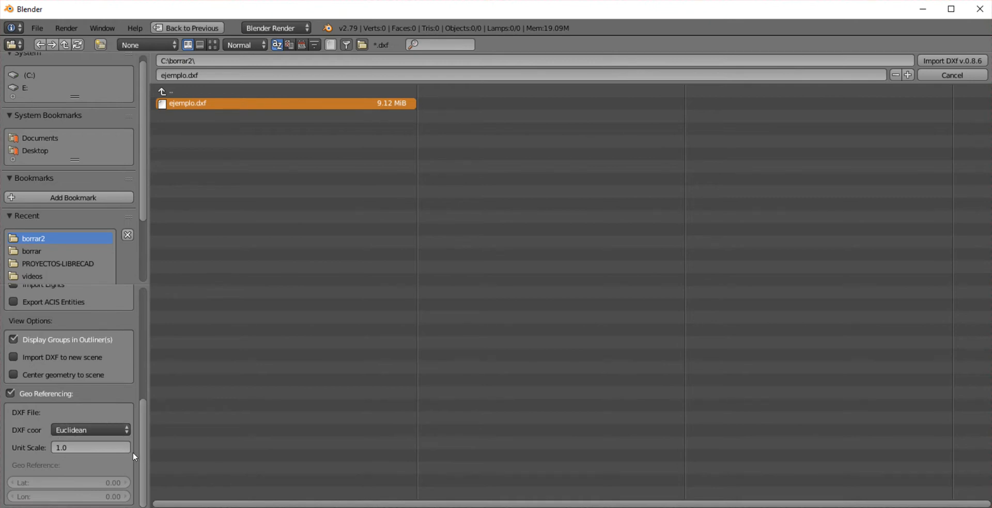
# Import ejemplo.dxf with the chosen options and enlarge the outliner to look through the imported layer groups
pyautogui.moveTo(145, 462); pyautogui.dragTo(148, 327)
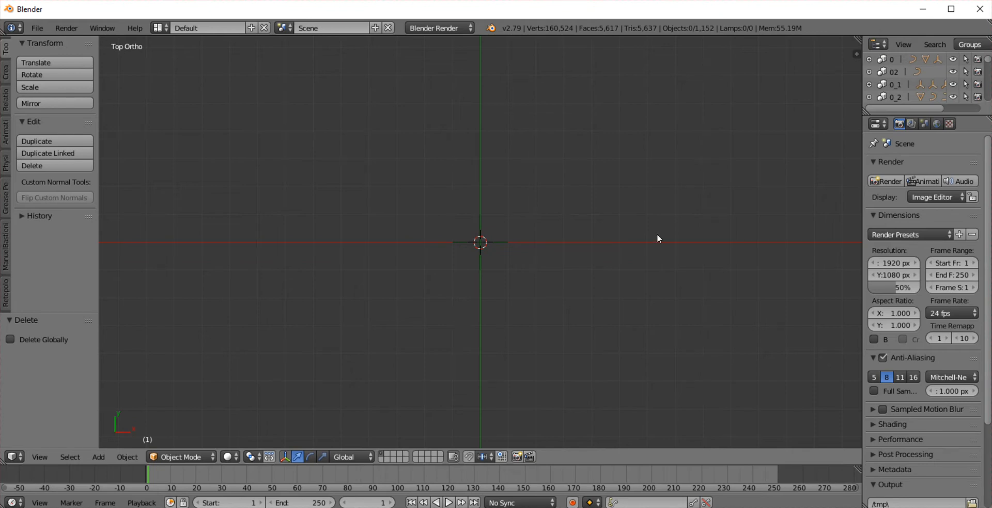
pyautogui.moveTo(905, 112); pyautogui.dragTo(904, 248)
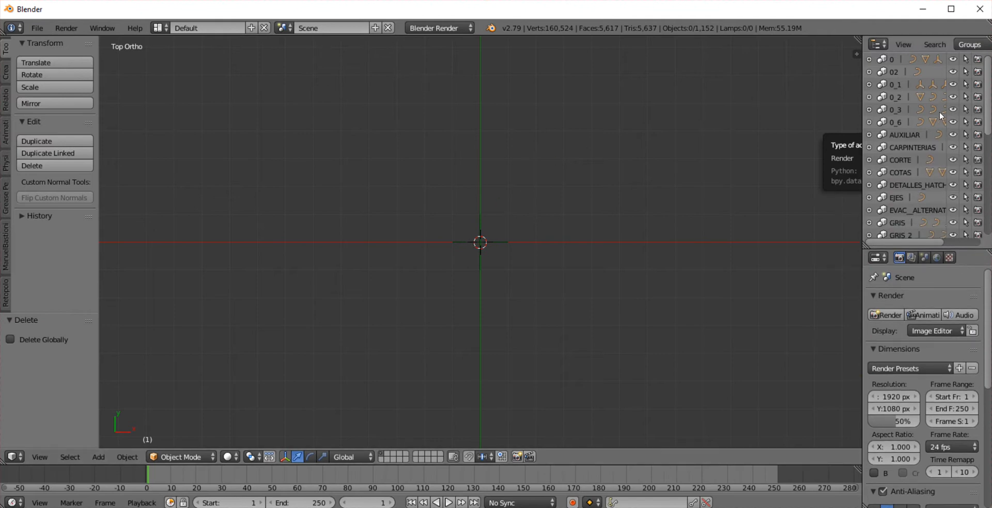
pyautogui.scroll(-10, 938, 111)
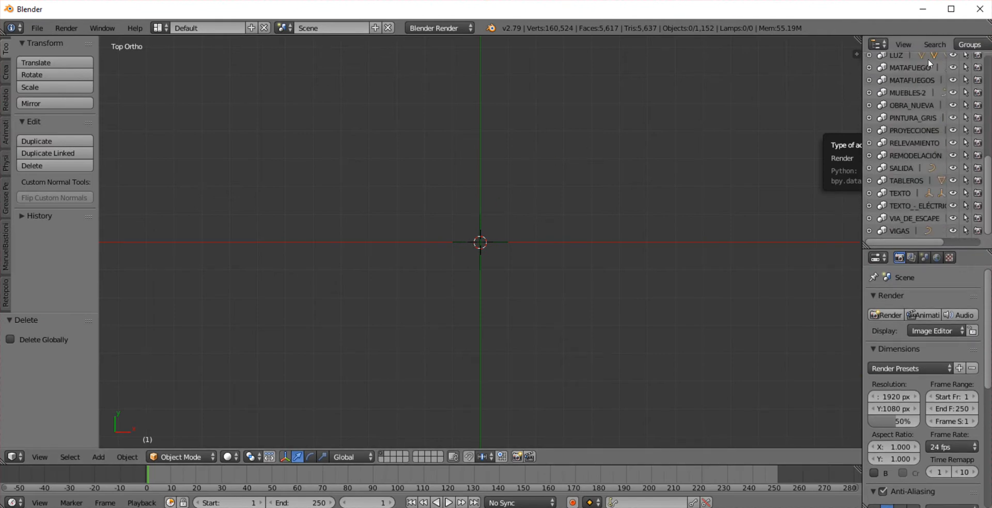
pyautogui.scroll(10, 936, 108)
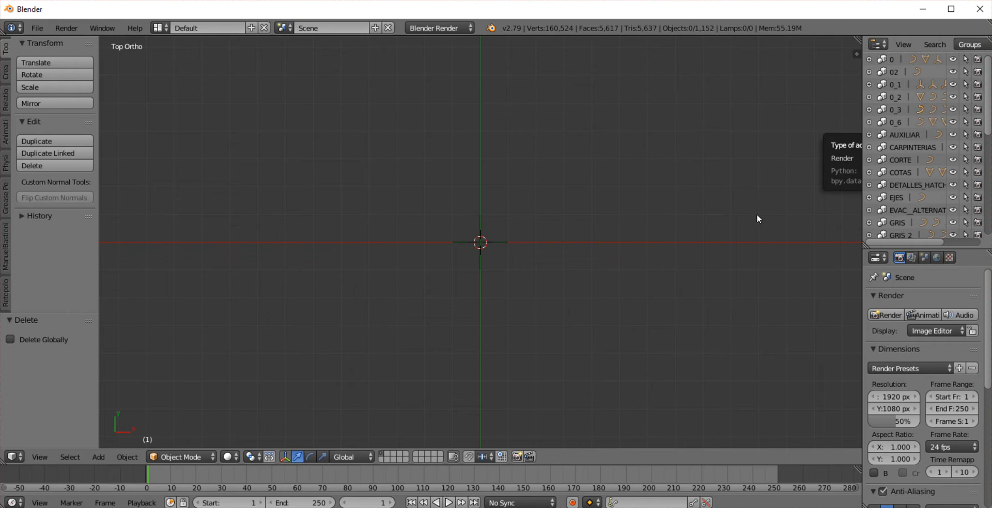
# Select all imported objects and examine the area around the origin in top view for the drawing's geometry
pyautogui.scroll(-3, 637, 273)
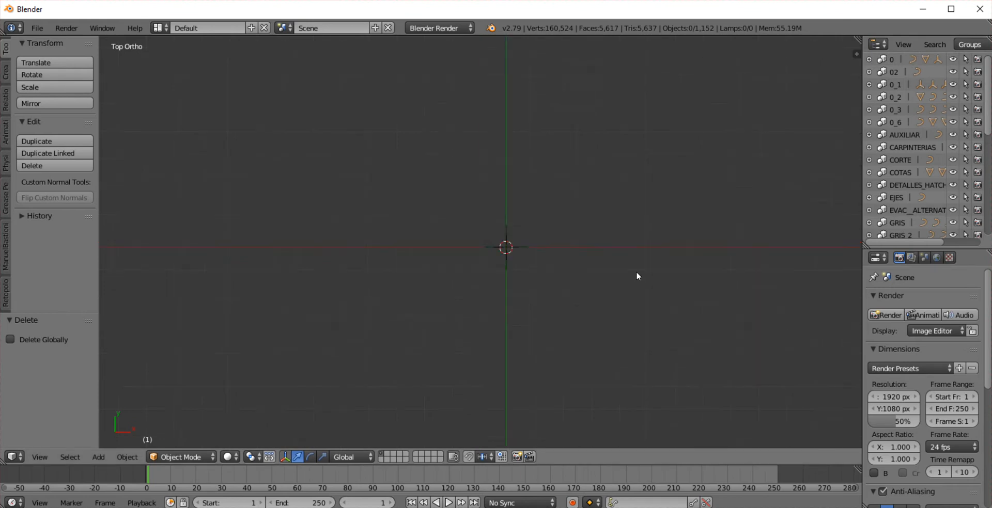
pyautogui.moveTo(636, 272); pyautogui.dragTo(599, 273, button='middle')
pyautogui.press('KP_7')
pyautogui.keyDown('shift'); pyautogui.moveTo(633, 188); pyautogui.dragTo(625, 211, button='middle'); pyautogui.keyUp('shift')
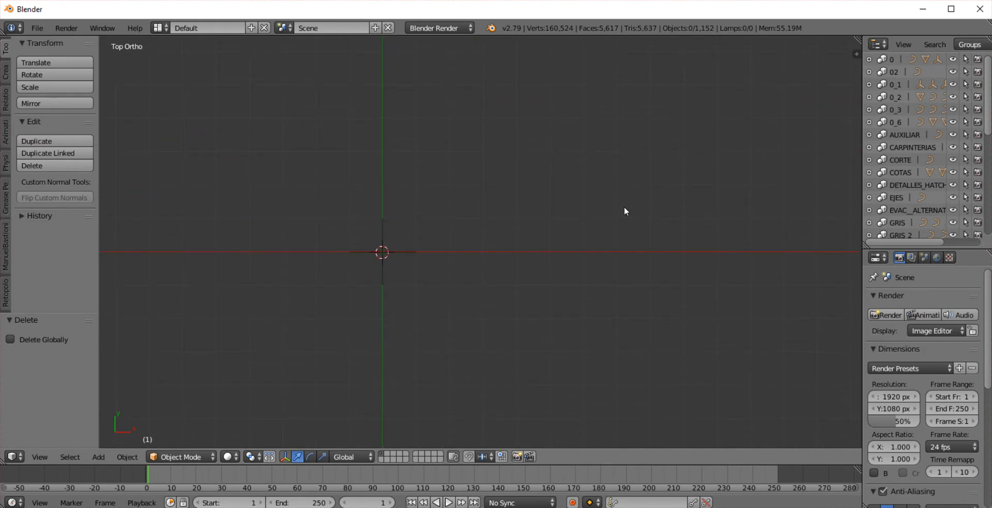
pyautogui.press('a')
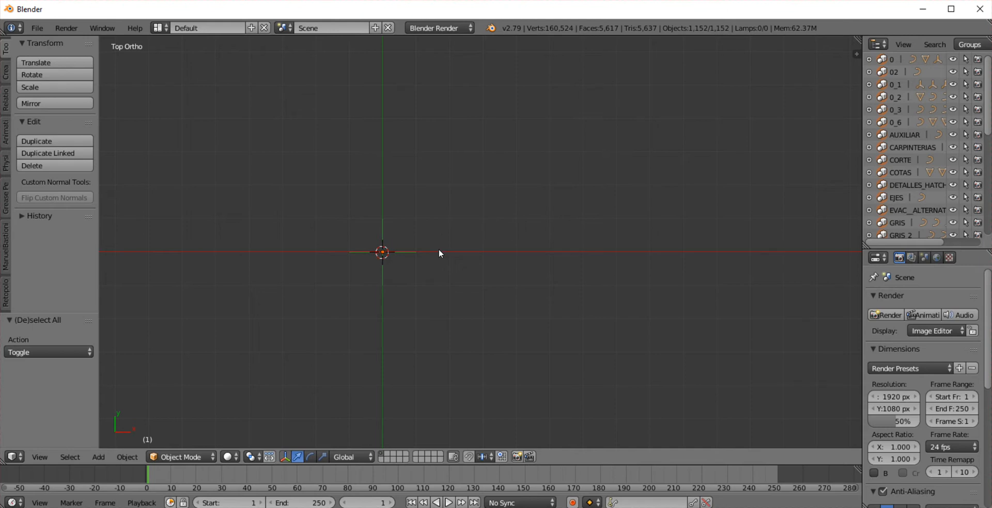
pyautogui.scroll(7, 358, 263)
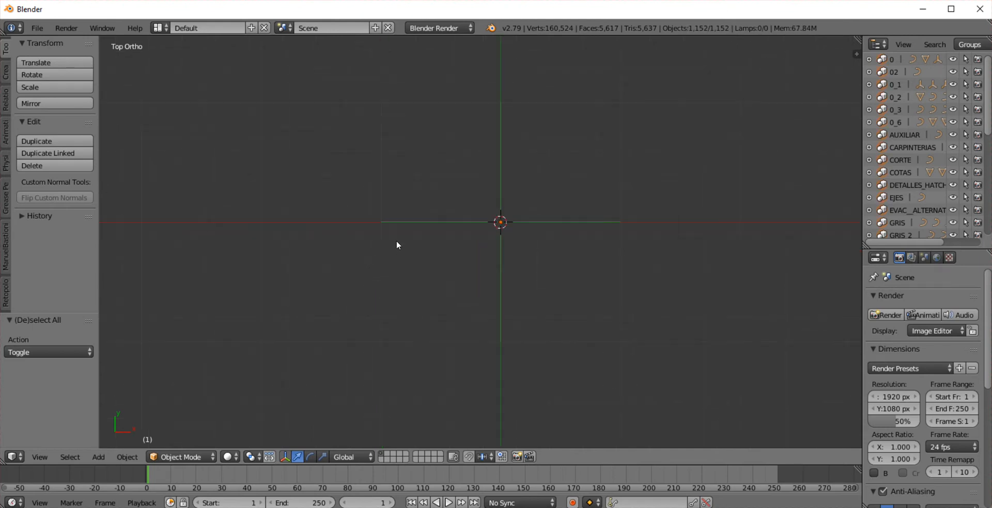
pyautogui.scroll(3, 503, 203)
pyautogui.scroll(4, 519, 237)
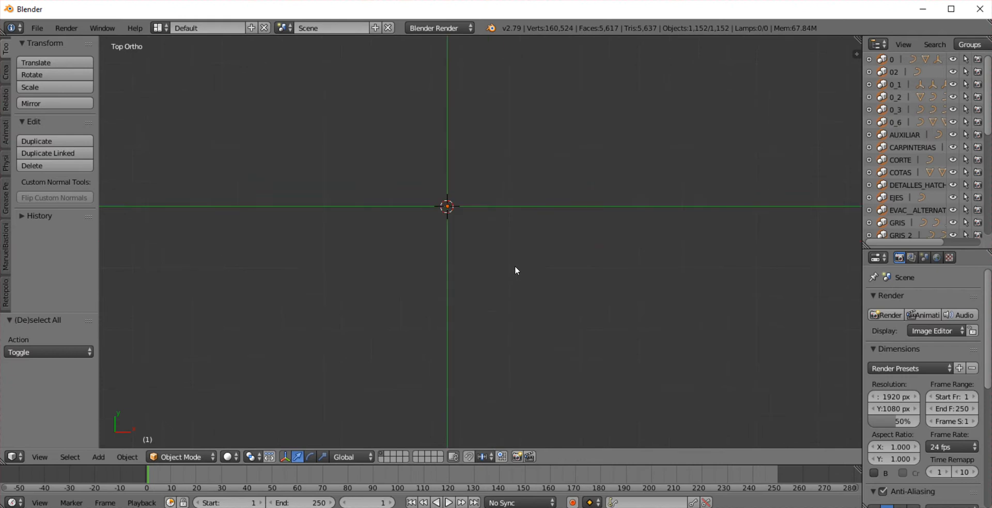
pyautogui.scroll(5, 383, 139)
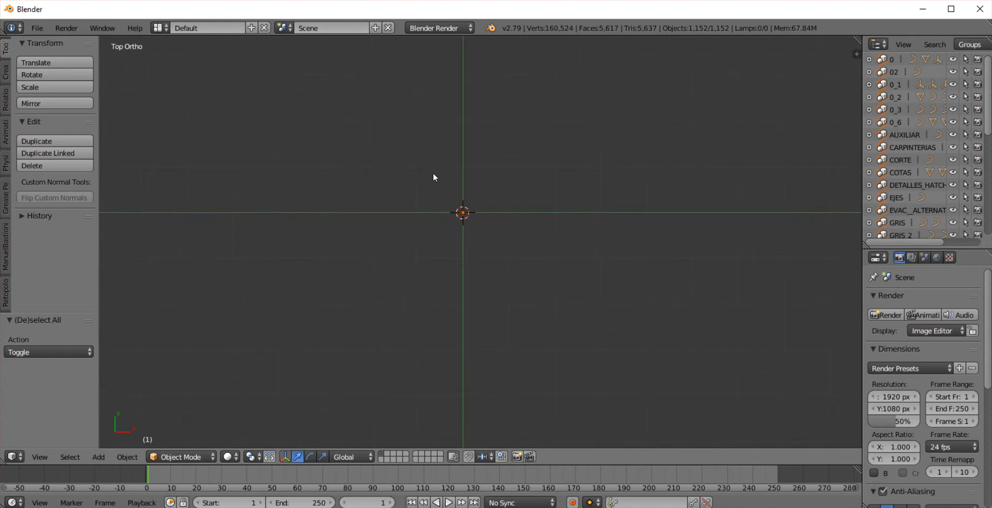
pyautogui.scroll(2, 558, 310)
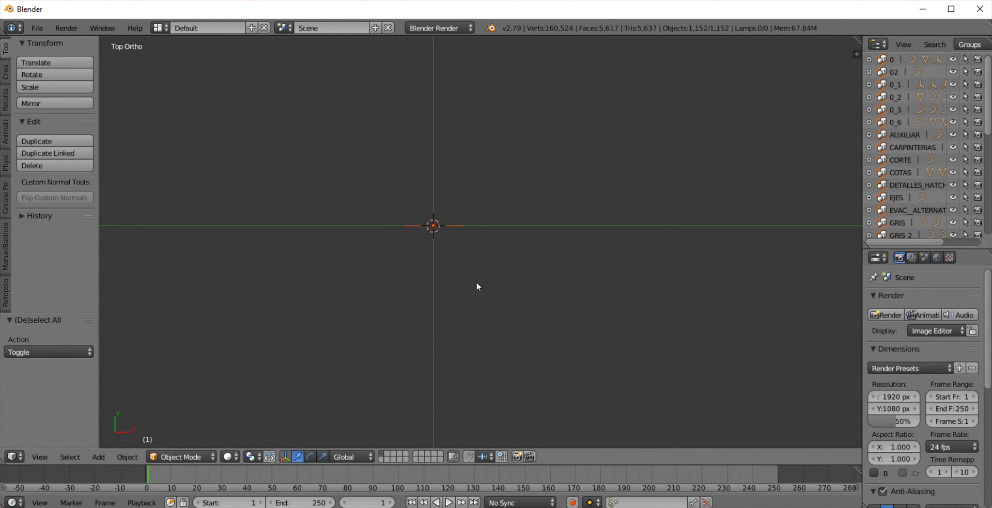
pyautogui.scroll(2, 459, 254)
pyautogui.scroll(2, 383, 124)
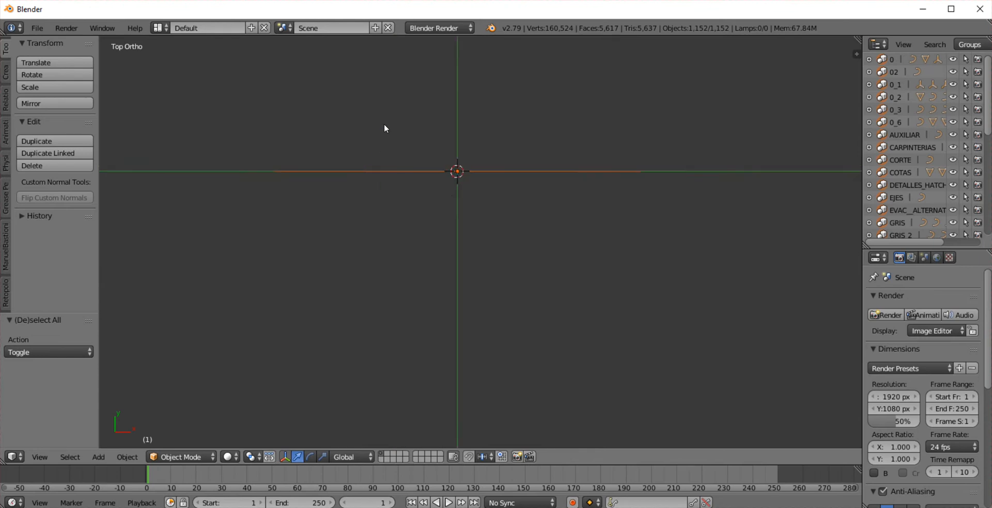
pyautogui.scroll(6, 481, 159)
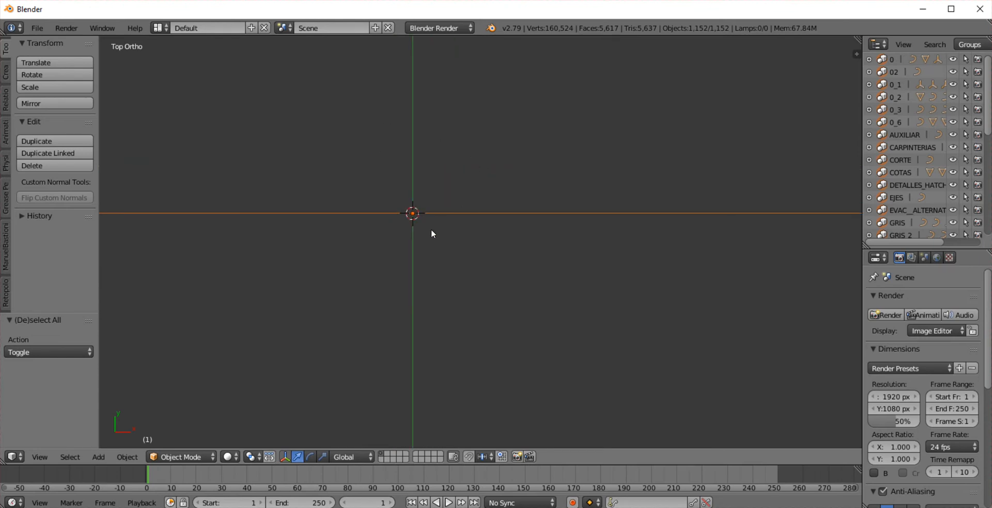
pyautogui.scroll(-4, 432, 233)
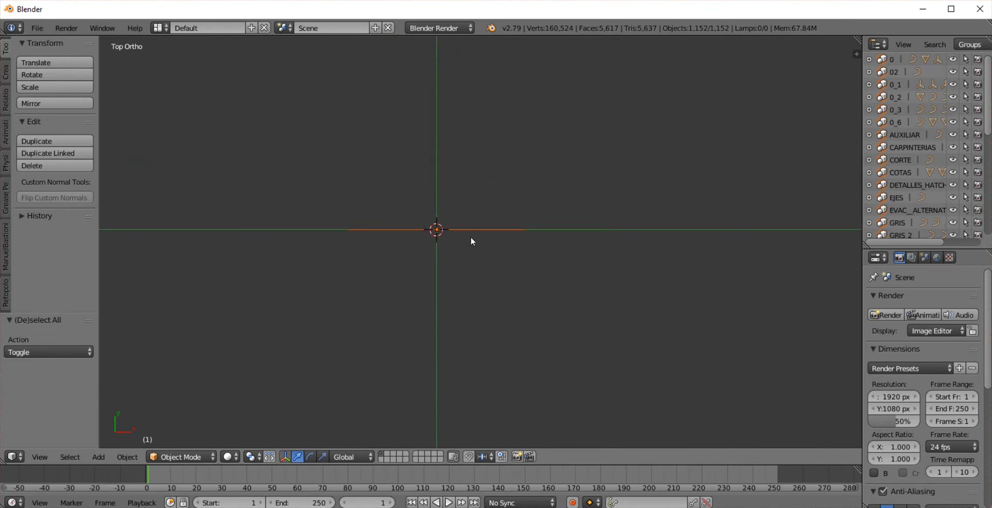
# Clear the selection and delete the single object *X1019 at the origin
pyautogui.press('a')
pyautogui.rightClick(525, 230)
pyautogui.press('a')
pyautogui.rightClick(436, 233)
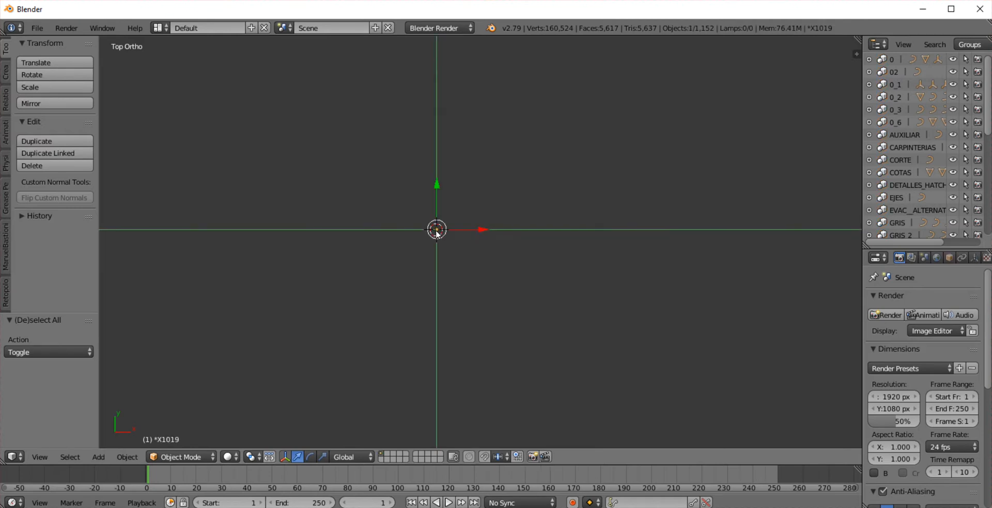
pyautogui.press('x')
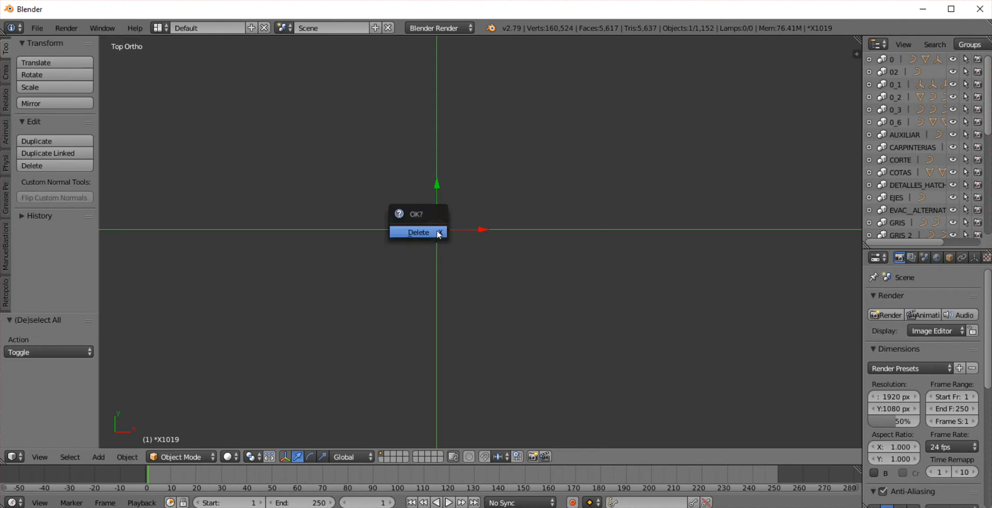
pyautogui.click(436, 231)
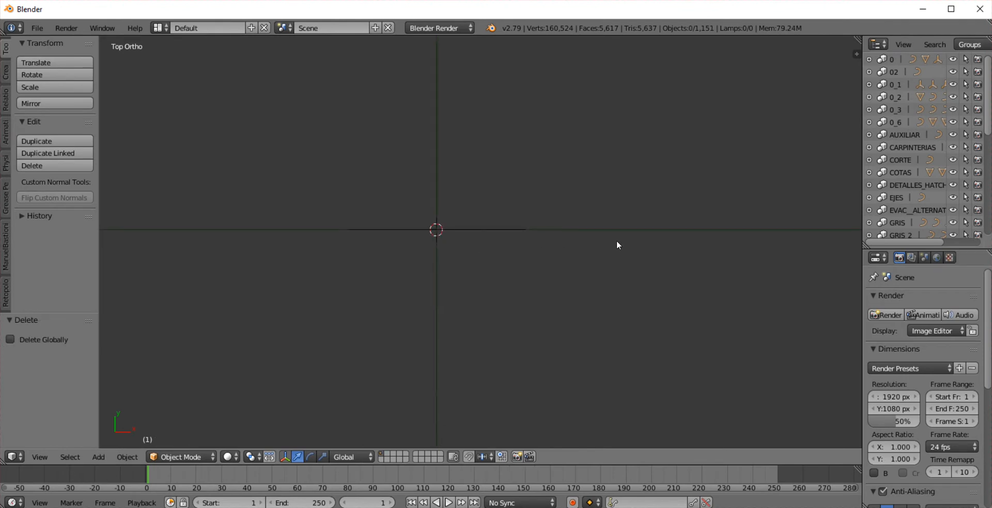
# Select all remaining objects and search the surrounding space in top view for the imported drawing
pyautogui.press('a')
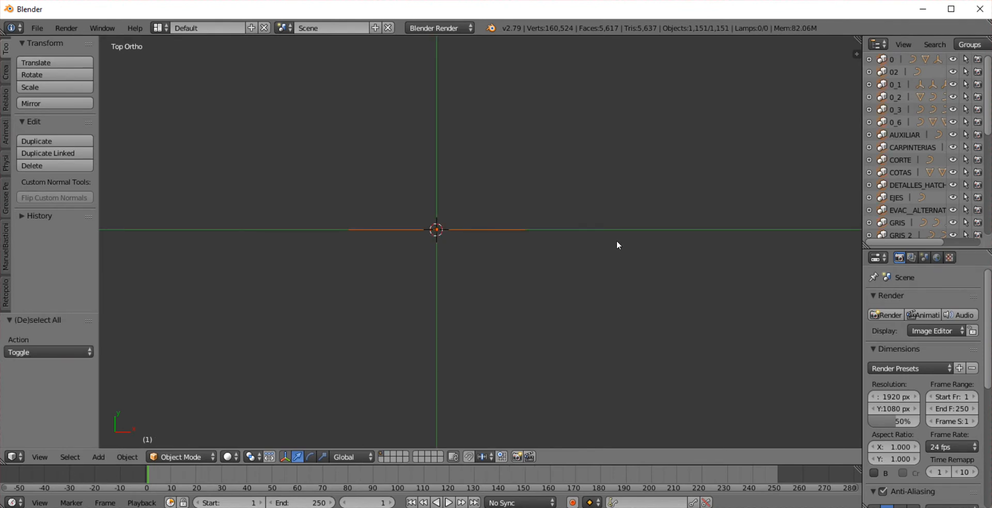
pyautogui.scroll(-1, 504, 254)
pyautogui.keyDown('shift'); pyautogui.moveTo(519, 251); pyautogui.dragTo(558, 249, button='middle'); pyautogui.keyUp('shift')
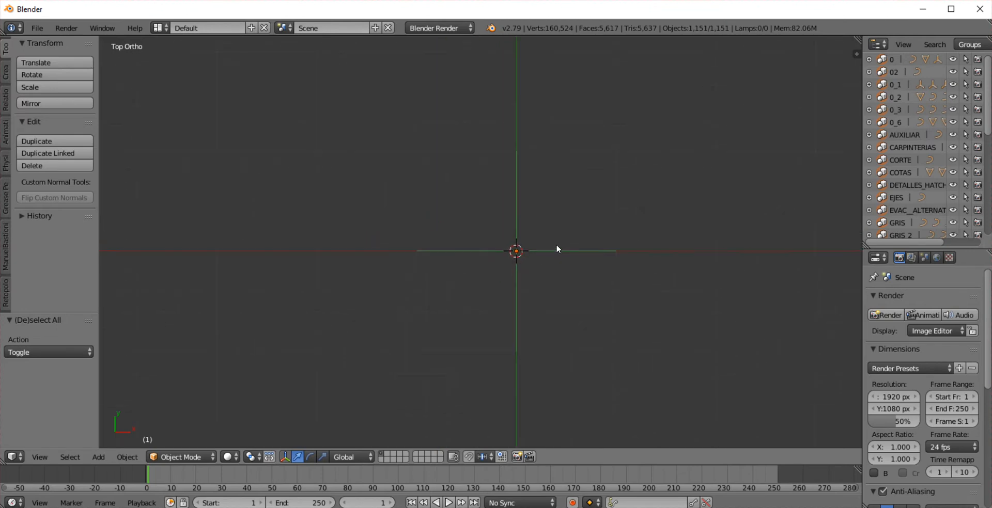
pyautogui.scroll(-8, 590, 246)
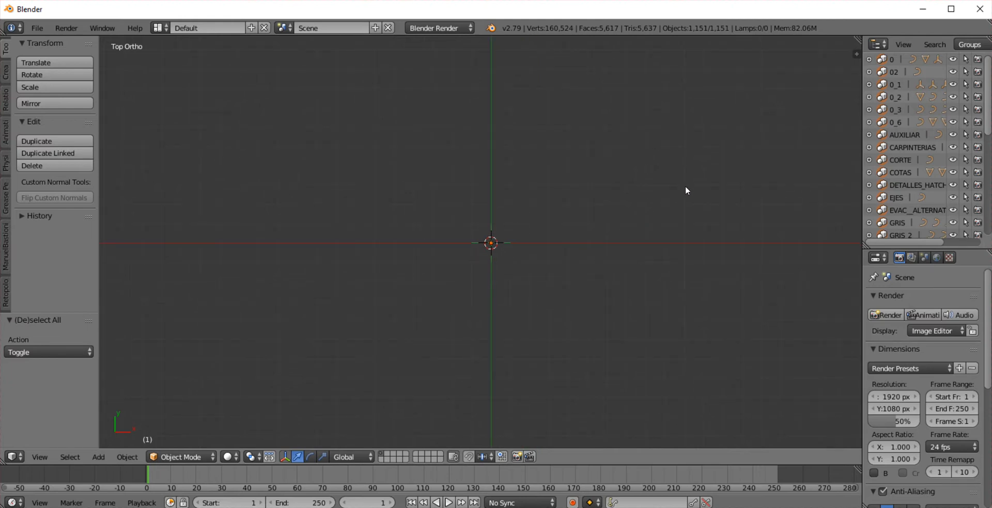
pyautogui.scroll(1, 566, 213)
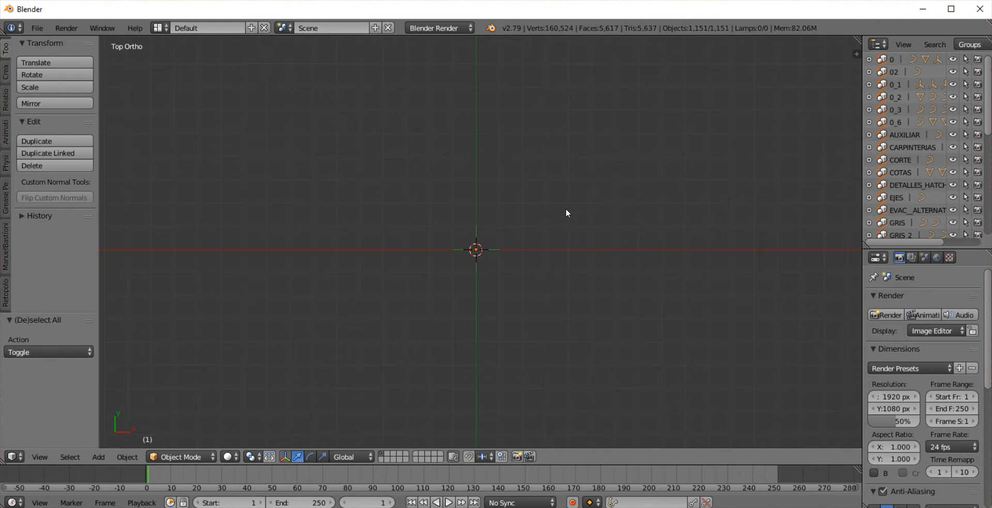
pyautogui.scroll(-1, 567, 214)
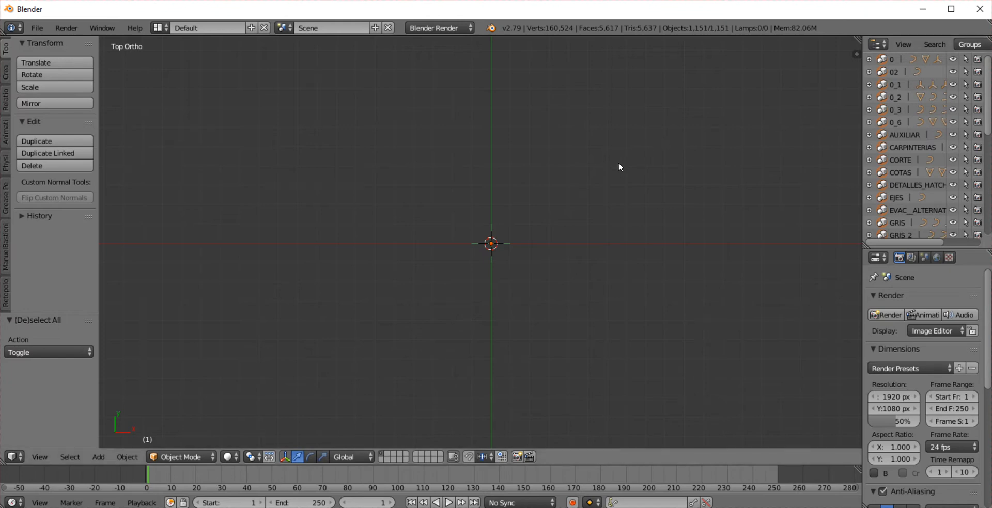
pyautogui.scroll(-3, 825, 68)
pyautogui.moveTo(795, 113); pyautogui.dragTo(696, 202, button='middle')
pyautogui.press('KP_7')
pyautogui.scroll(1, 693, 157)
pyautogui.keyDown('shift'); pyautogui.moveTo(693, 157); pyautogui.dragTo(412, 327, button='middle'); pyautogui.keyUp('shift')
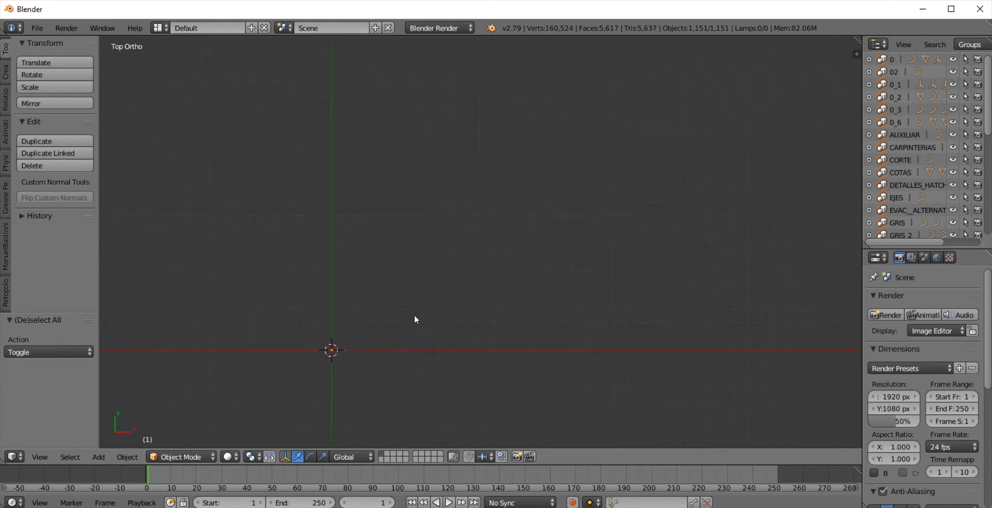
pyautogui.keyDown('shift'); pyautogui.moveTo(659, 159); pyautogui.dragTo(714, 146, button='middle'); pyautogui.keyUp('shift')
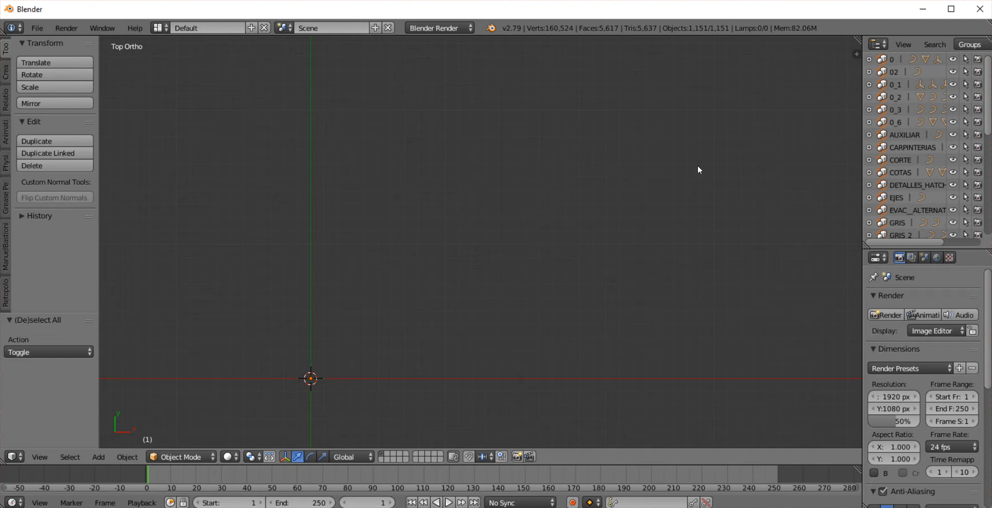
# Show and widen the 3D view's properties region, then select the curve inside the CORTE group
pyautogui.press('n')
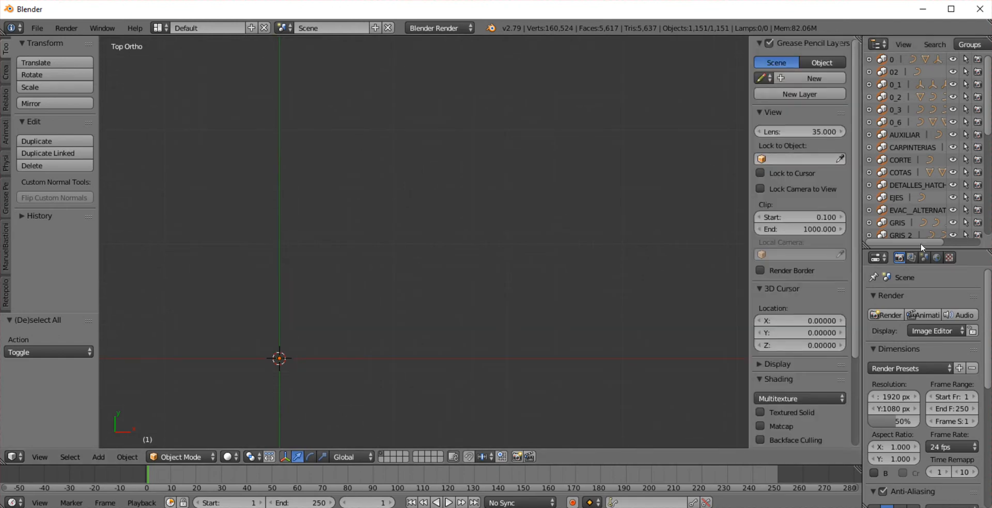
pyautogui.click(887, 124)
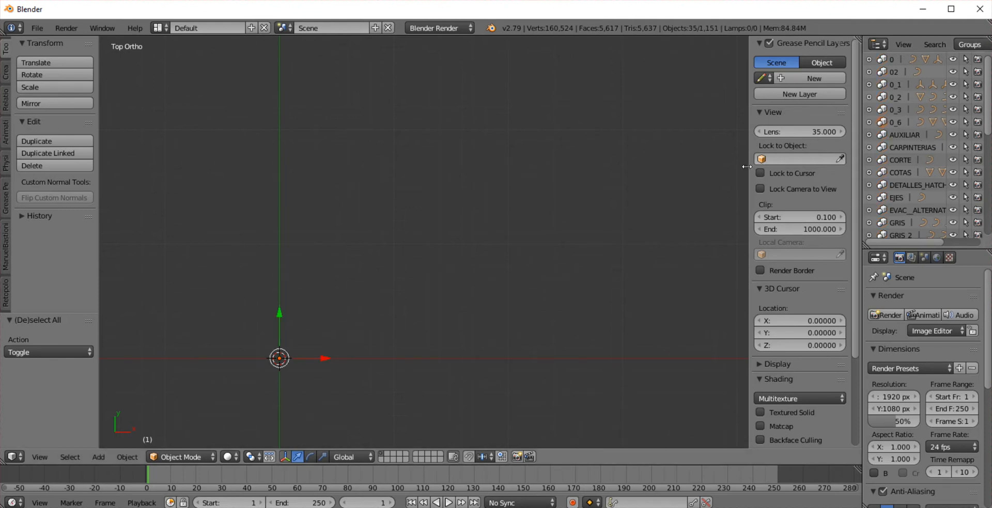
pyautogui.moveTo(741, 166); pyautogui.dragTo(728, 166)
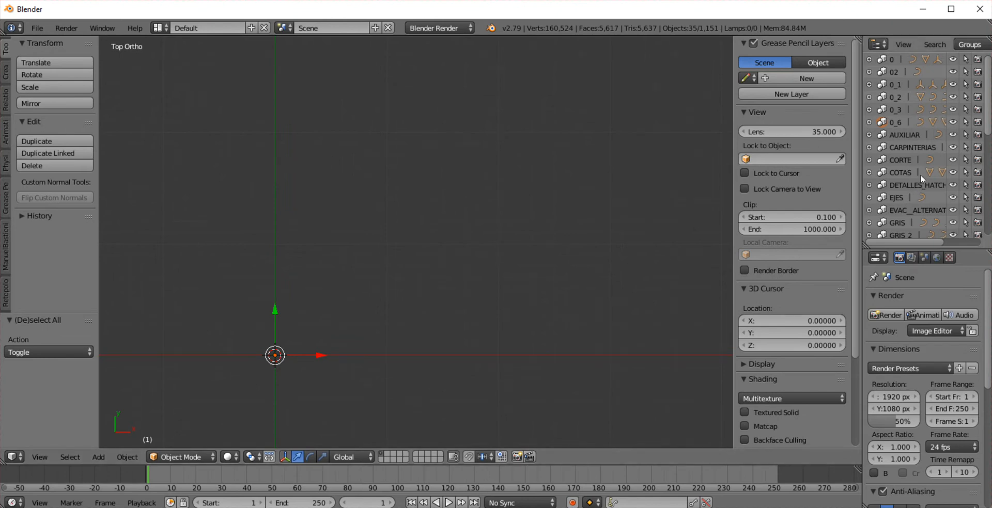
pyautogui.click(900, 161)
pyautogui.click(869, 160)
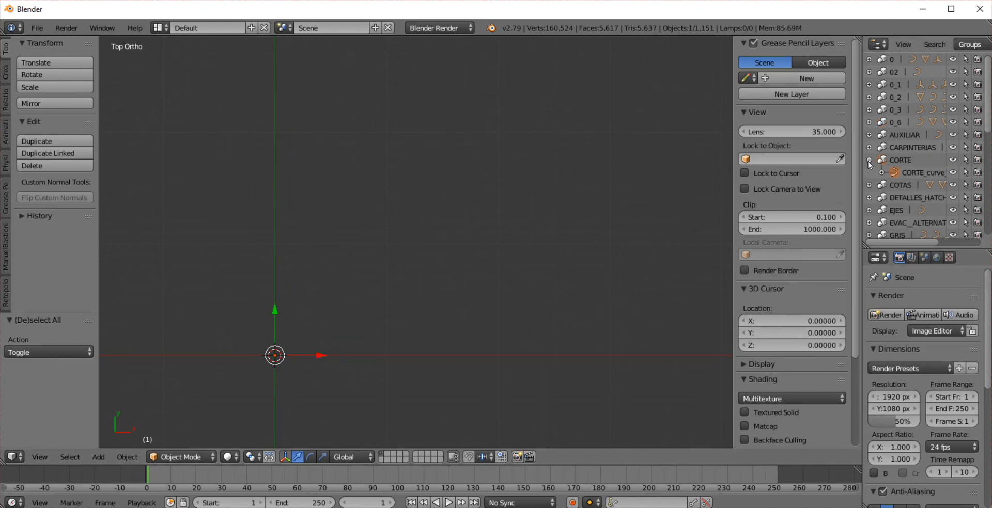
pyautogui.click(915, 172)
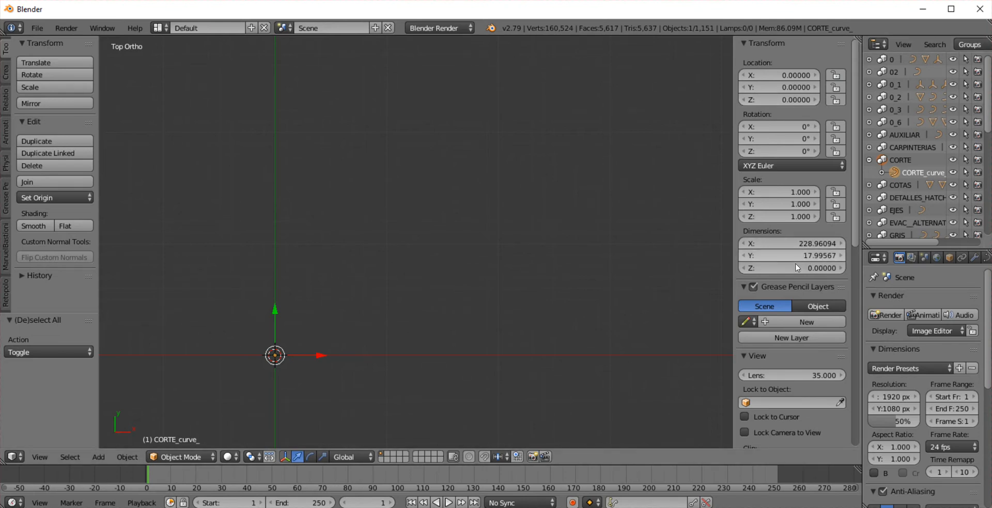
# Locate the imported drawing far from the origin in top view and examine its overall extent
pyautogui.scroll(-13, 532, 254)
pyautogui.scroll(-4, 662, 225)
pyautogui.scroll(-2, 662, 226)
pyautogui.scroll(2, 664, 227)
pyautogui.keyDown('shift'); pyautogui.moveTo(628, 230); pyautogui.dragTo(505, 219, button='middle'); pyautogui.keyUp('shift')
pyautogui.scroll(-2, 505, 219)
pyautogui.scroll(-1, 524, 217)
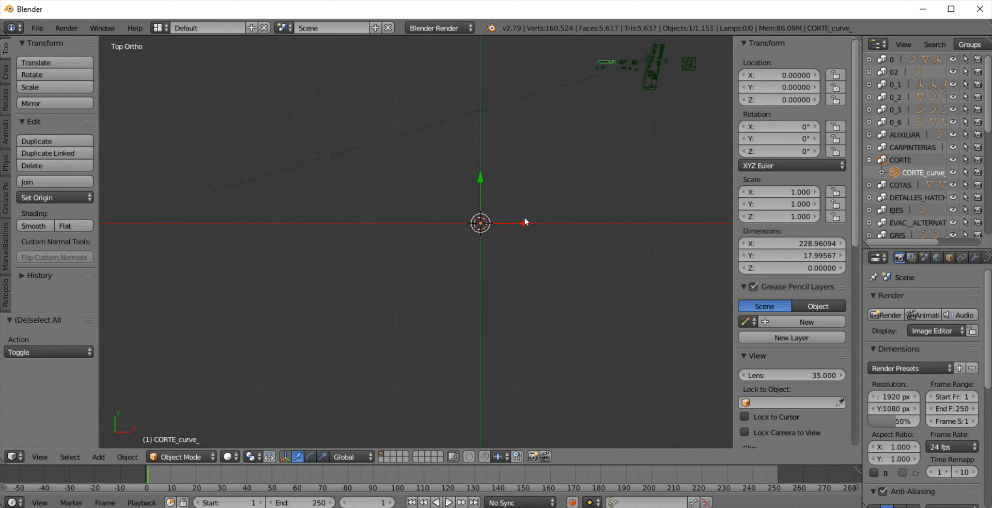
pyautogui.scroll(-5, 543, 155)
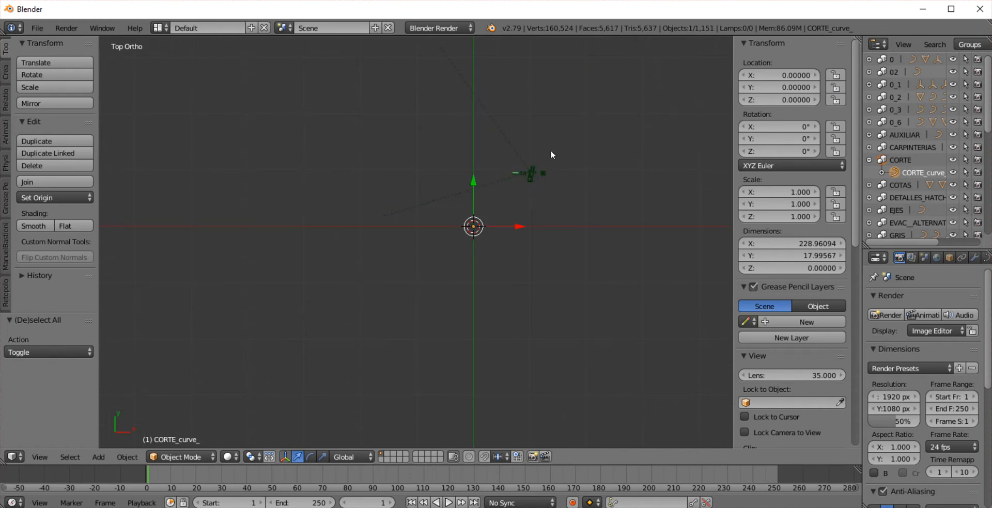
pyautogui.scroll(-2, 551, 163)
pyautogui.keyDown('shift'); pyautogui.moveTo(551, 167); pyautogui.dragTo(541, 191, button='middle'); pyautogui.keyUp('shift')
pyautogui.scroll(1, 539, 182)
pyautogui.scroll(3, 538, 183)
pyautogui.scroll(2, 543, 184)
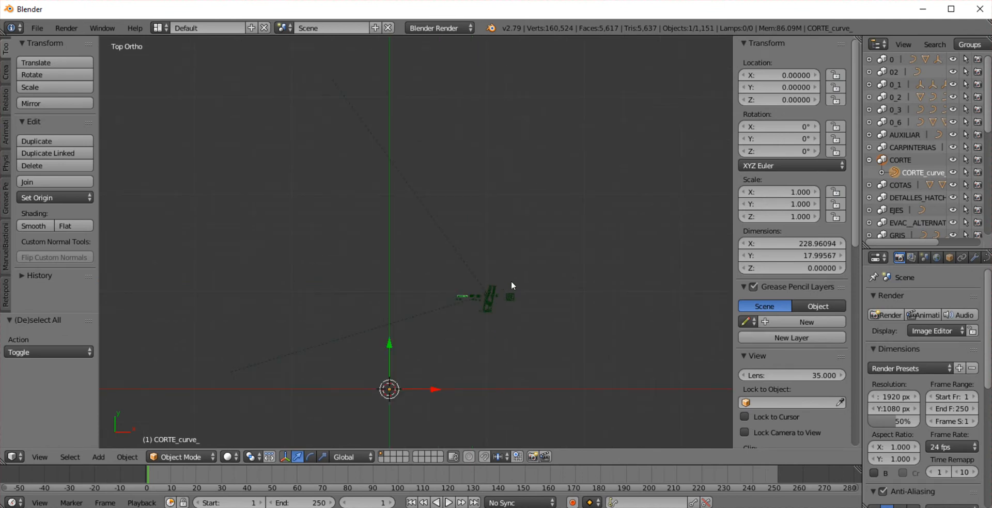
# Select all imported objects and inspect how their origins are scattered around the drawing
pyautogui.press('a')
pyautogui.press('a')
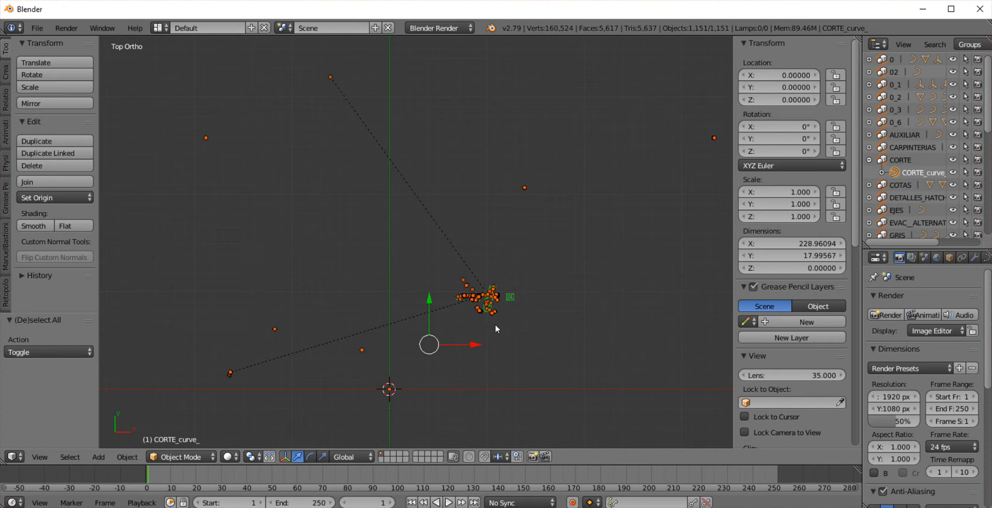
pyautogui.scroll(1, 487, 304)
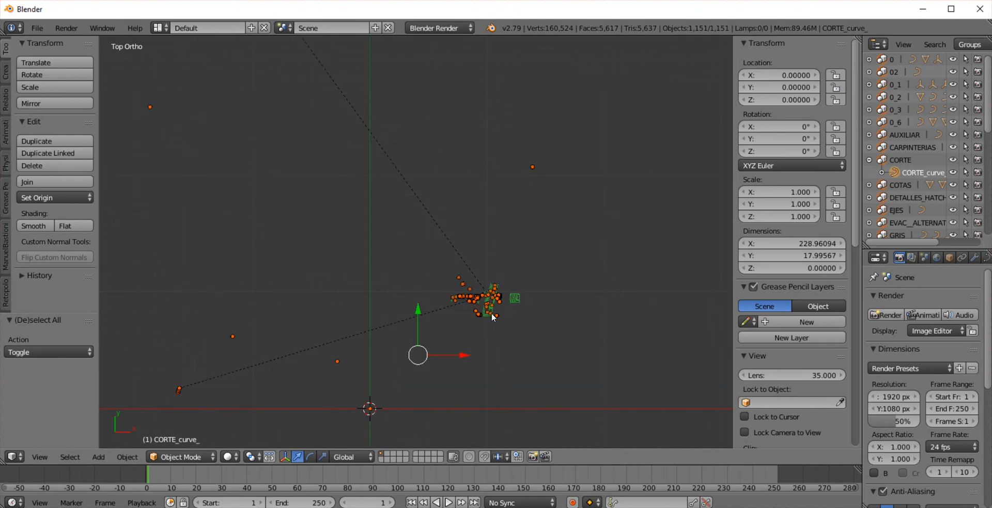
pyautogui.scroll(3, 497, 319)
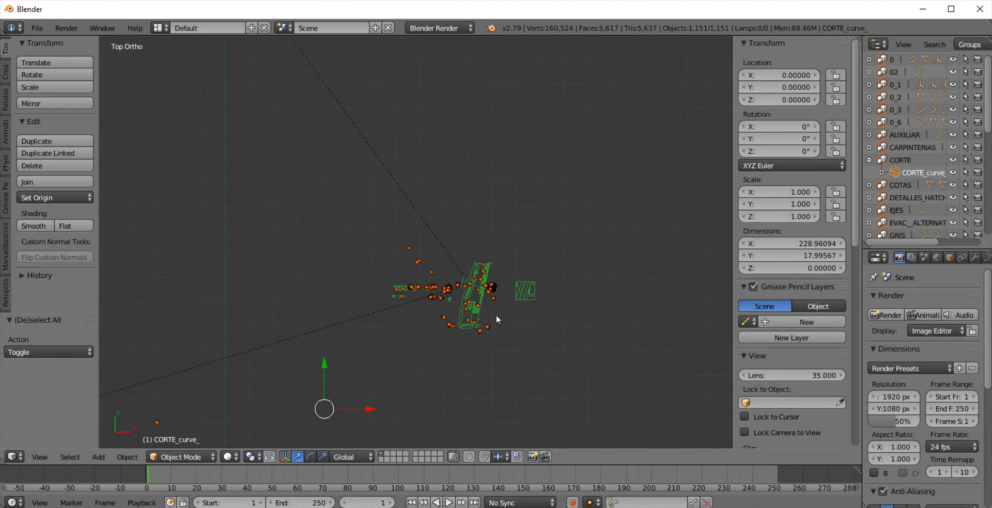
pyautogui.scroll(3, 496, 318)
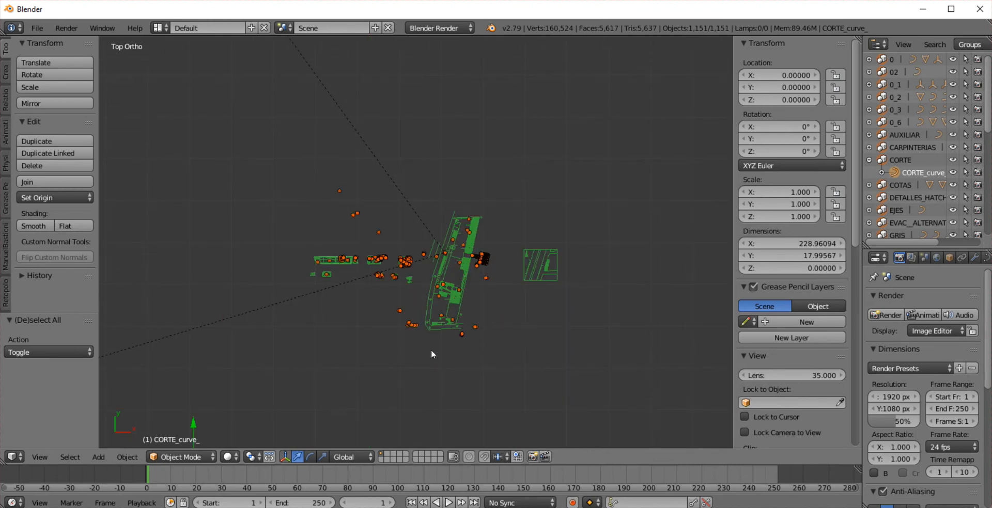
pyautogui.press('g')
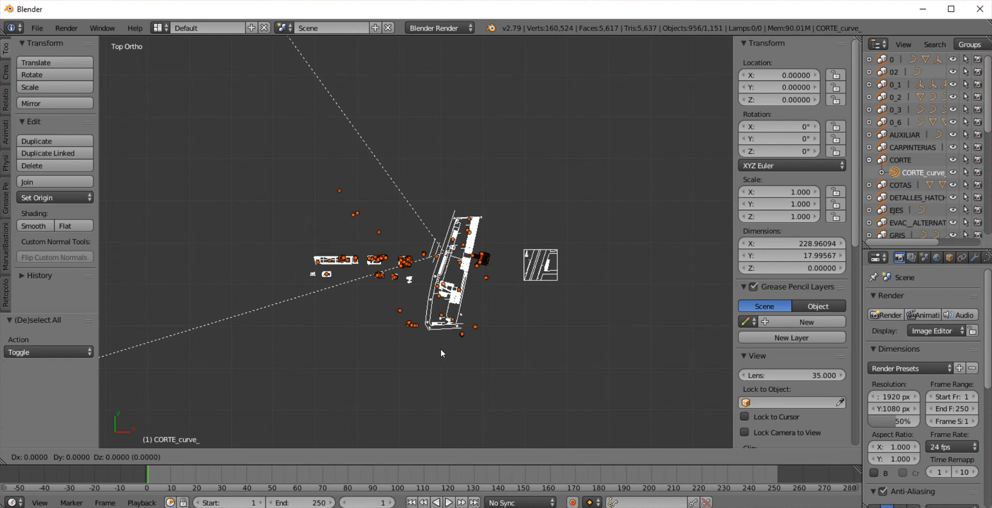
pyautogui.press('Escape')
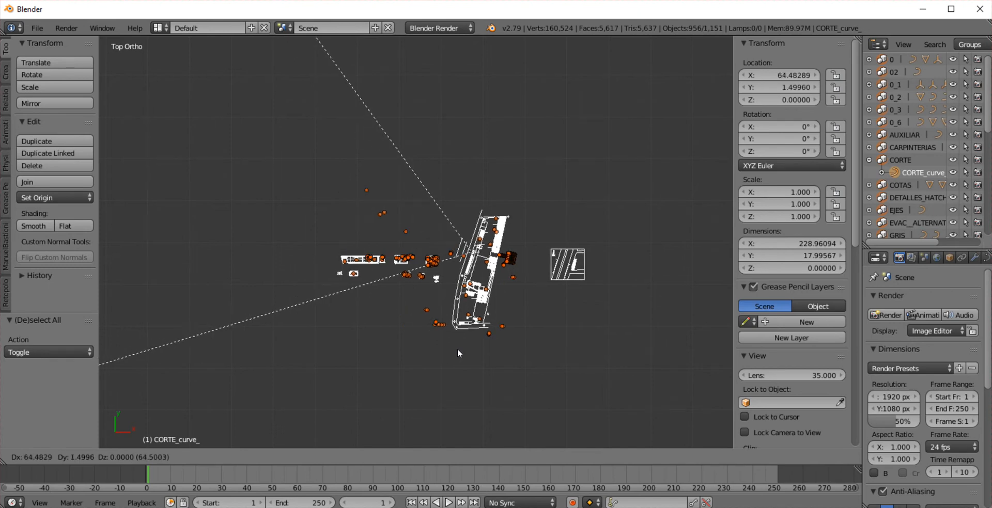
# Move all selected imported objects about -882.46 in X and -949.31 in Y so the drawing sits at the world origin
pyautogui.scroll(-1, 457, 346)
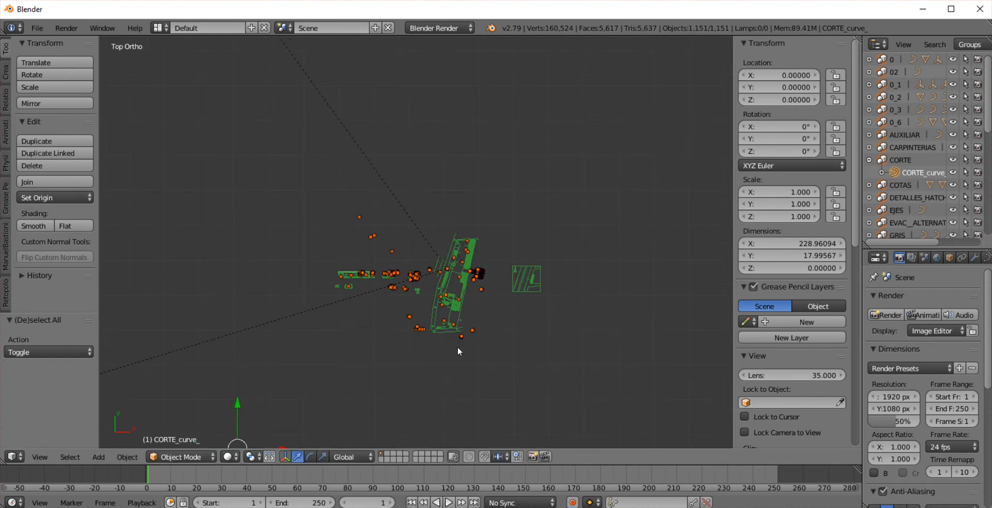
pyautogui.scroll(-3, 457, 346)
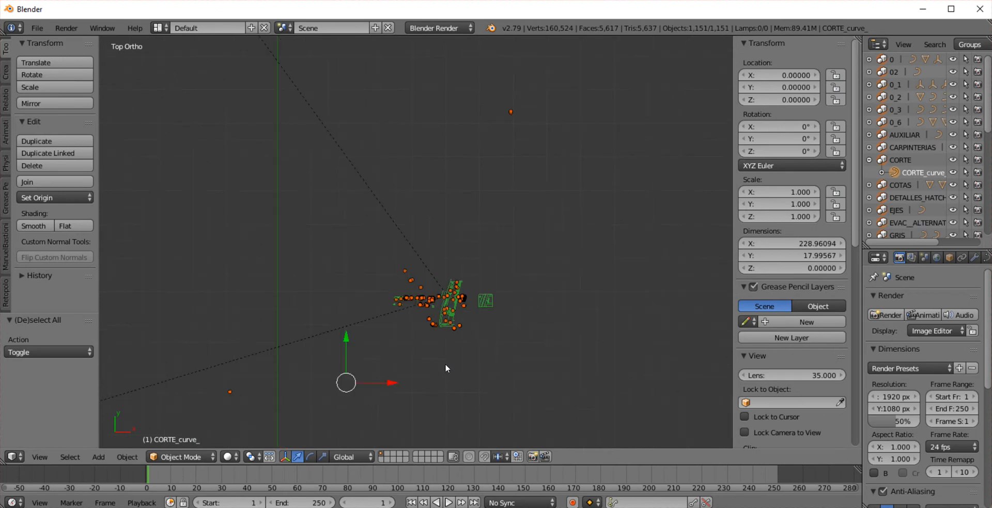
pyautogui.scroll(-5, 509, 289)
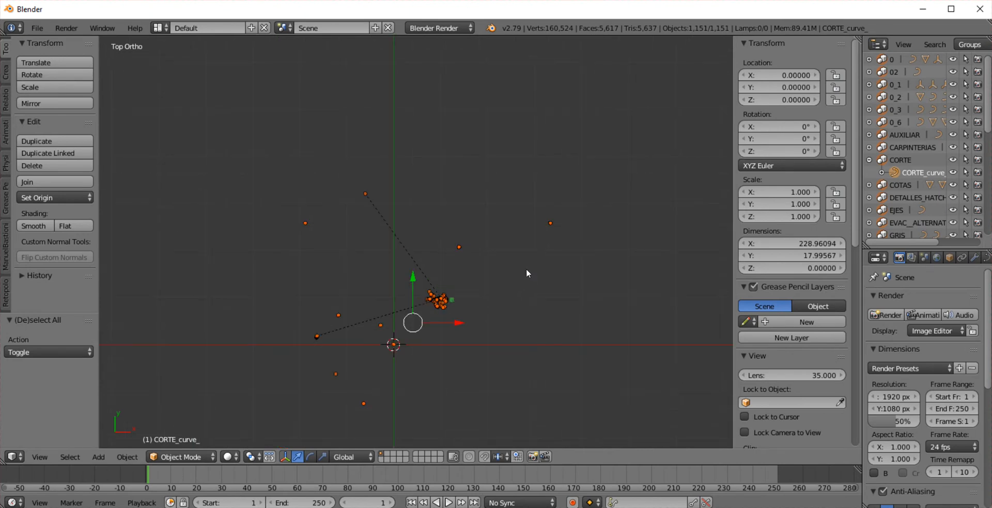
pyautogui.keyDown('shift'); pyautogui.moveTo(541, 259); pyautogui.dragTo(564, 239, button='middle'); pyautogui.keyUp('shift')
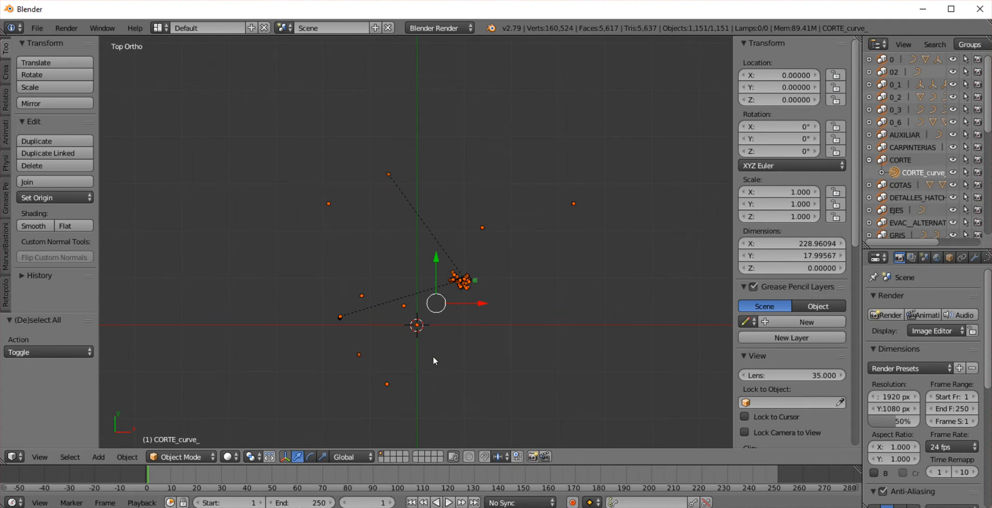
pyautogui.press('g')
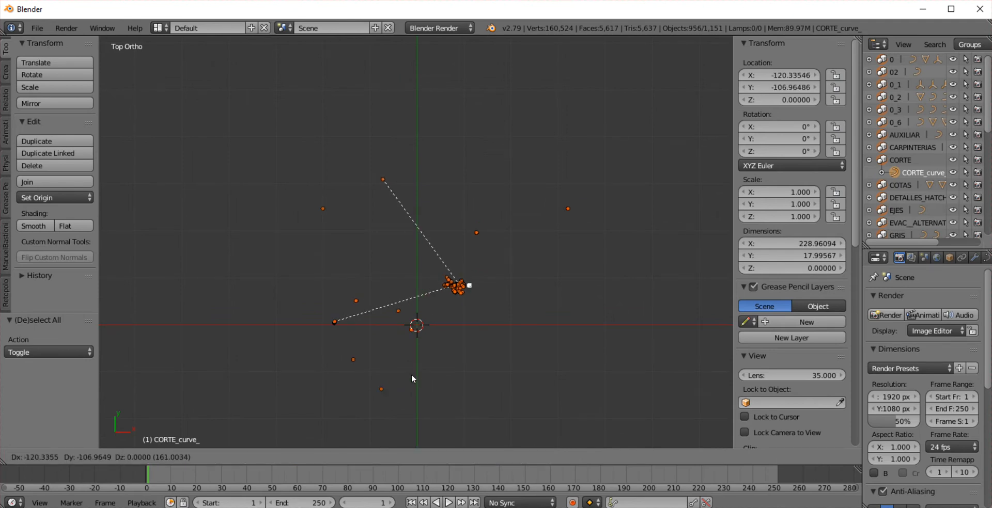
pyautogui.click(393, 399)
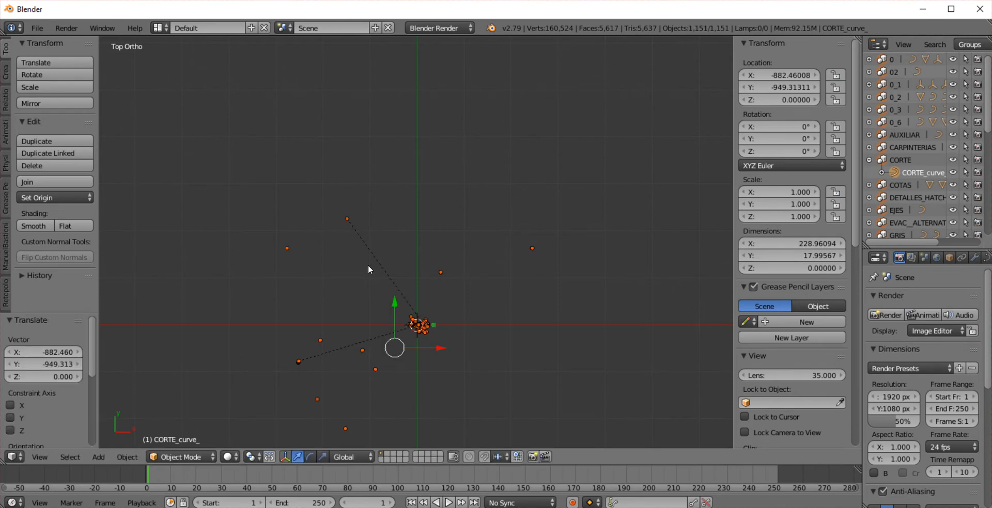
# Select the outlying object above the drawing and follow its dashed relationship line back to the drawing
pyautogui.rightClick(346, 221)
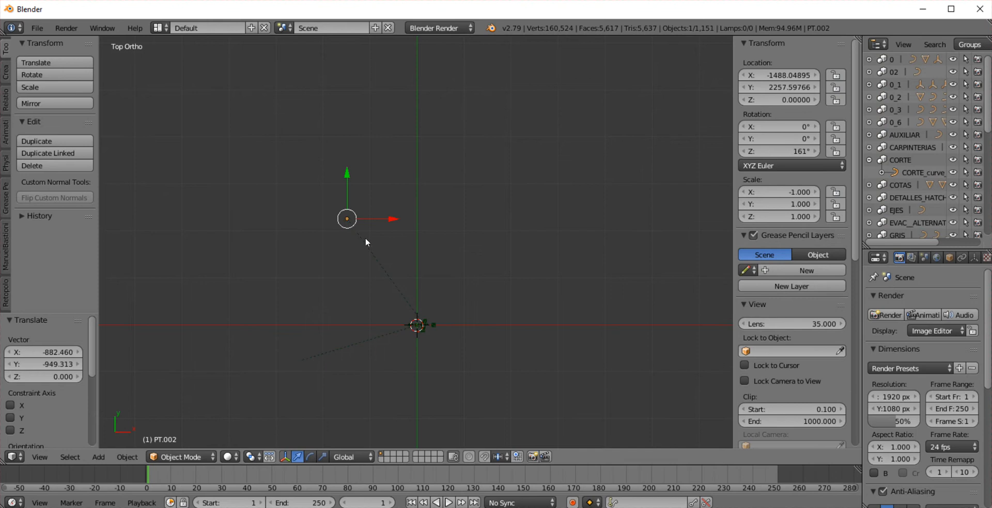
pyautogui.scroll(1, 356, 222)
pyautogui.scroll(5, 445, 362)
pyautogui.scroll(2, 448, 382)
pyautogui.scroll(-3, 448, 382)
pyautogui.scroll(-2, 448, 387)
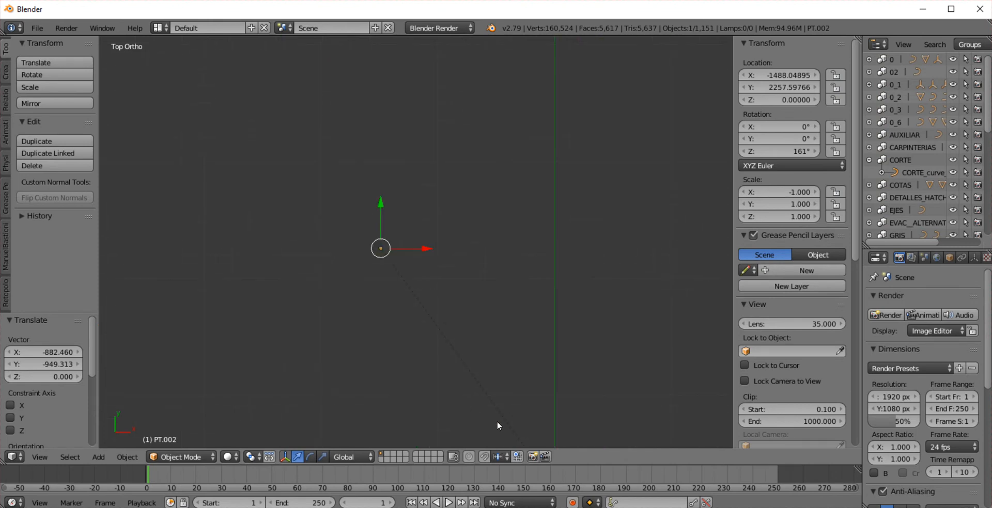
pyautogui.keyDown('shift'); pyautogui.moveTo(500, 407); pyautogui.dragTo(408, 198, button='middle'); pyautogui.keyUp('shift')
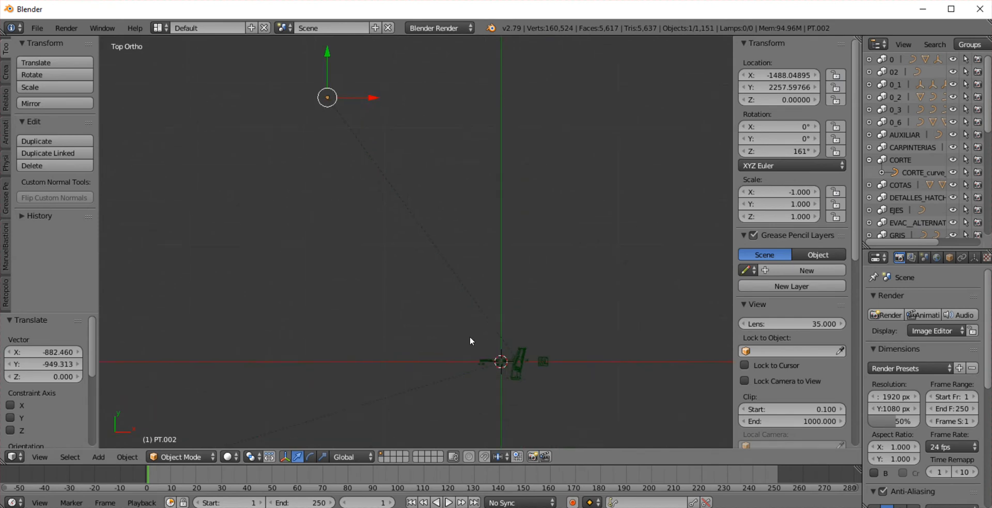
# Examine the plans, sections and site layout of the imported drawing around the world origin
pyautogui.scroll(1, 542, 385)
pyautogui.scroll(3, 511, 372)
pyautogui.scroll(3, 460, 320)
pyautogui.scroll(2, 461, 320)
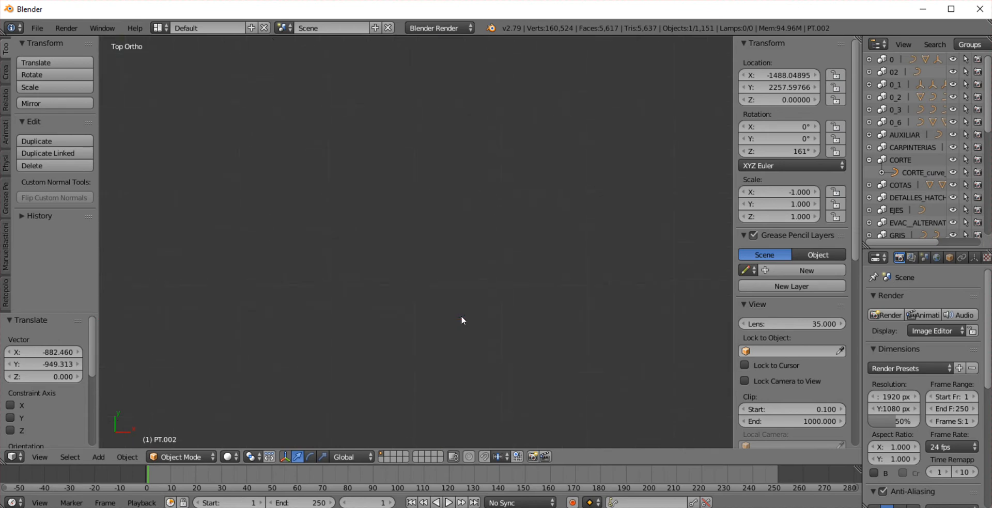
pyautogui.scroll(-2, 462, 320)
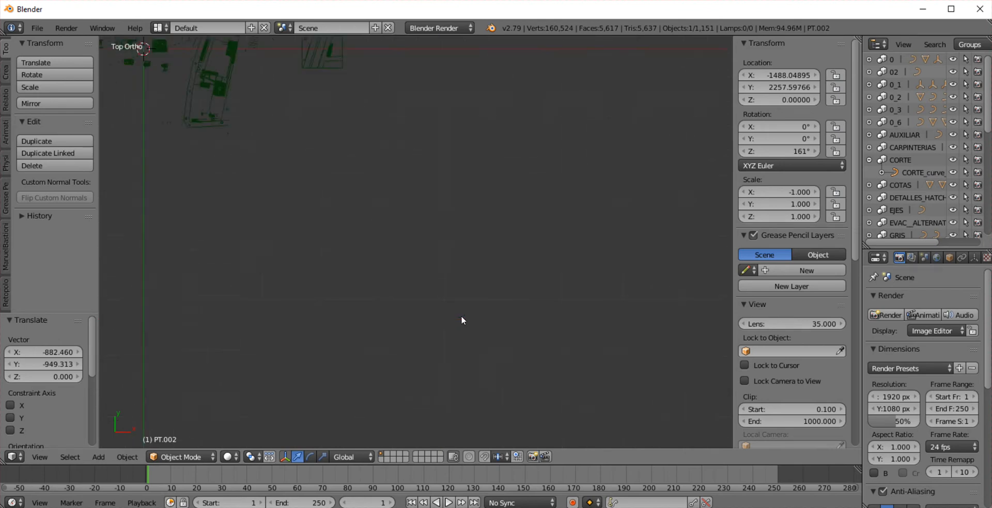
pyautogui.scroll(-2, 461, 315)
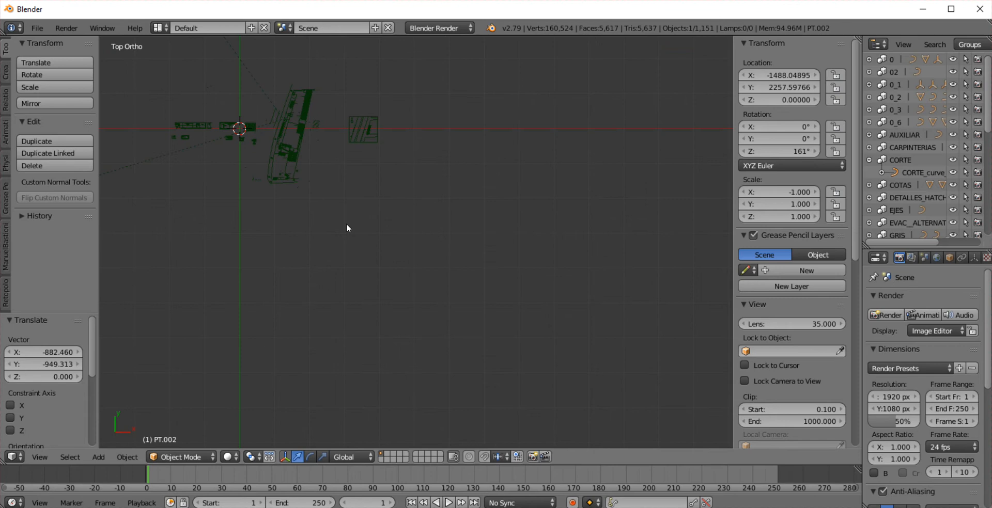
pyautogui.scroll(-2, 369, 250)
pyautogui.keyDown('shift'); pyautogui.moveTo(405, 276); pyautogui.dragTo(427, 289, button='middle'); pyautogui.keyUp('shift')
pyautogui.scroll(1, 360, 181)
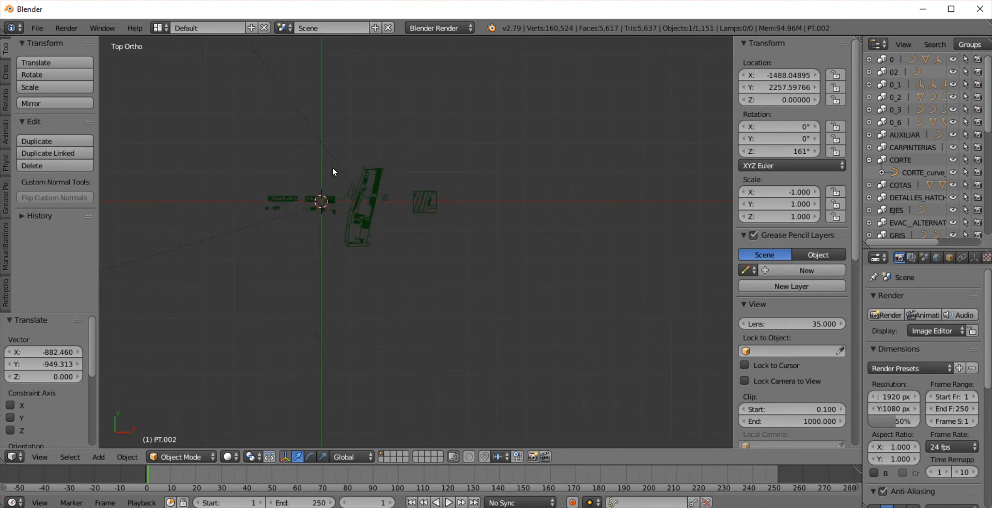
pyautogui.scroll(1, 335, 175)
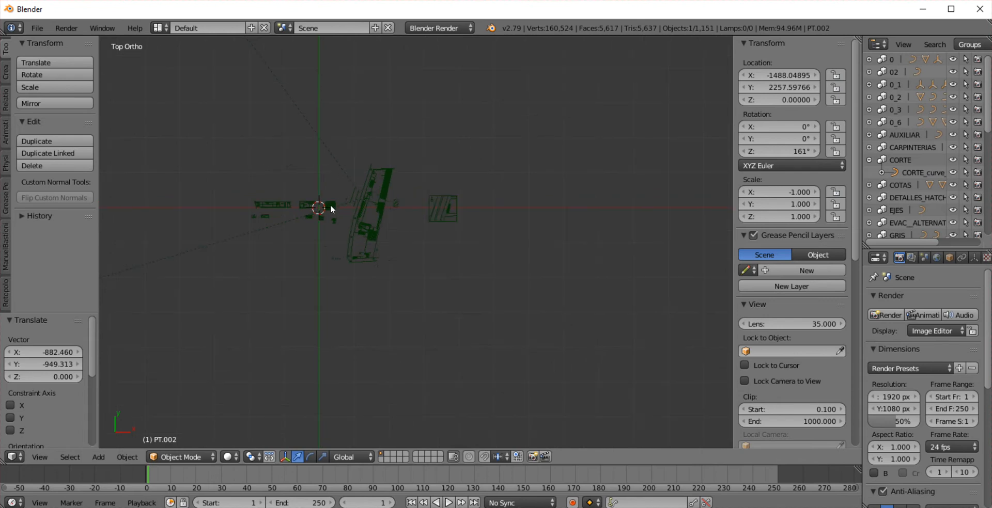
pyautogui.scroll(1, 331, 209)
pyautogui.scroll(1, 332, 208)
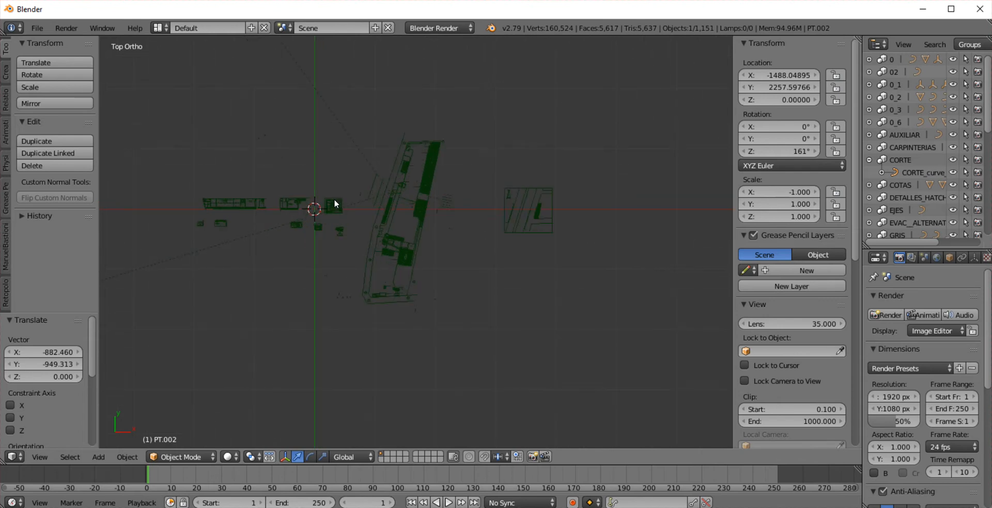
pyautogui.scroll(1, 335, 203)
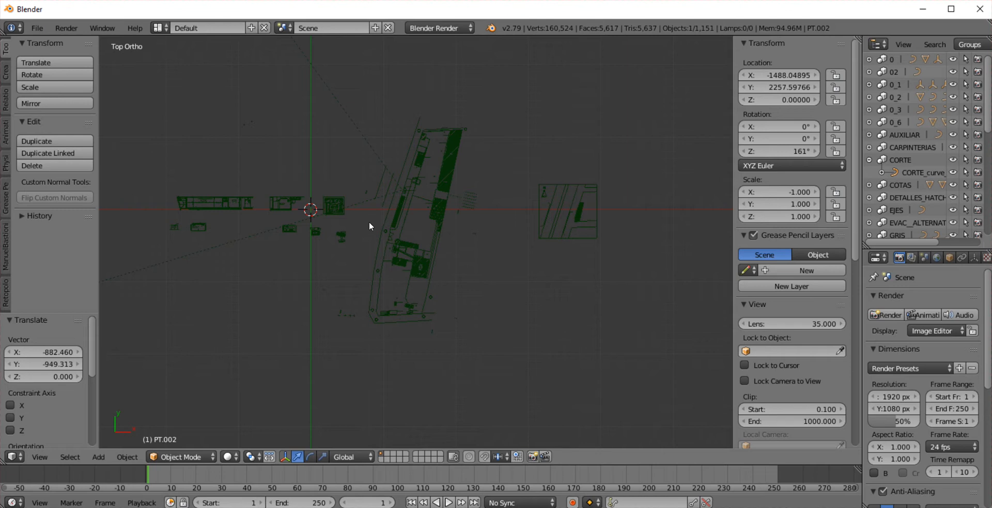
pyautogui.scroll(1, 216, 178)
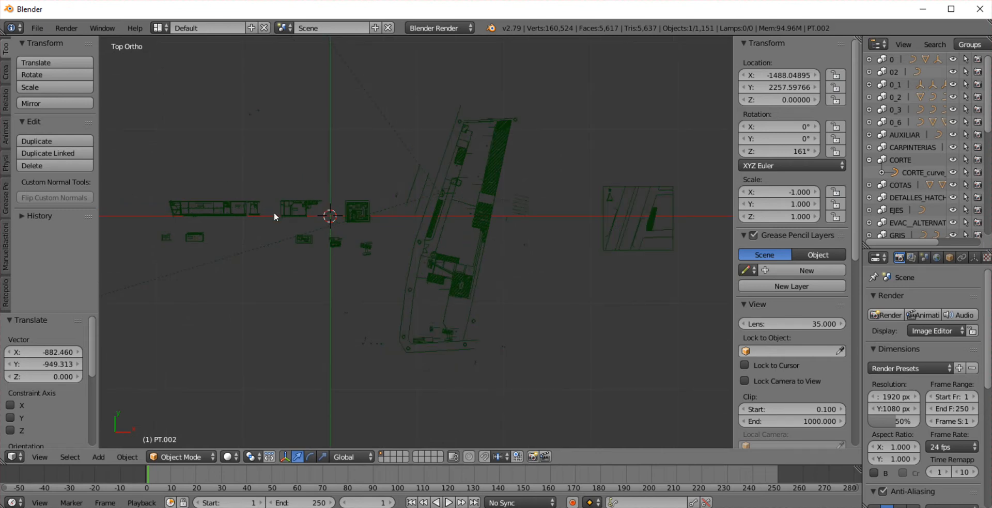
pyautogui.scroll(2, 382, 247)
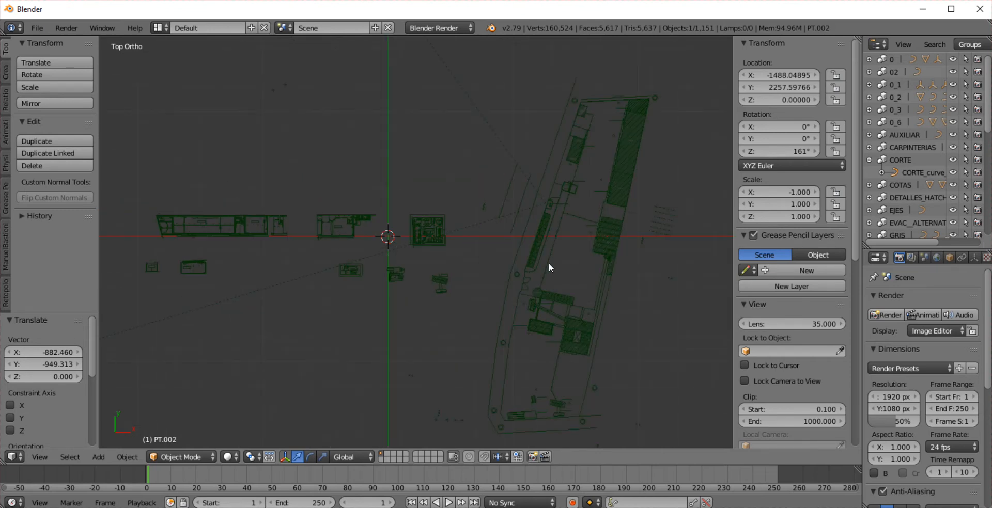
pyautogui.scroll(2, 308, 202)
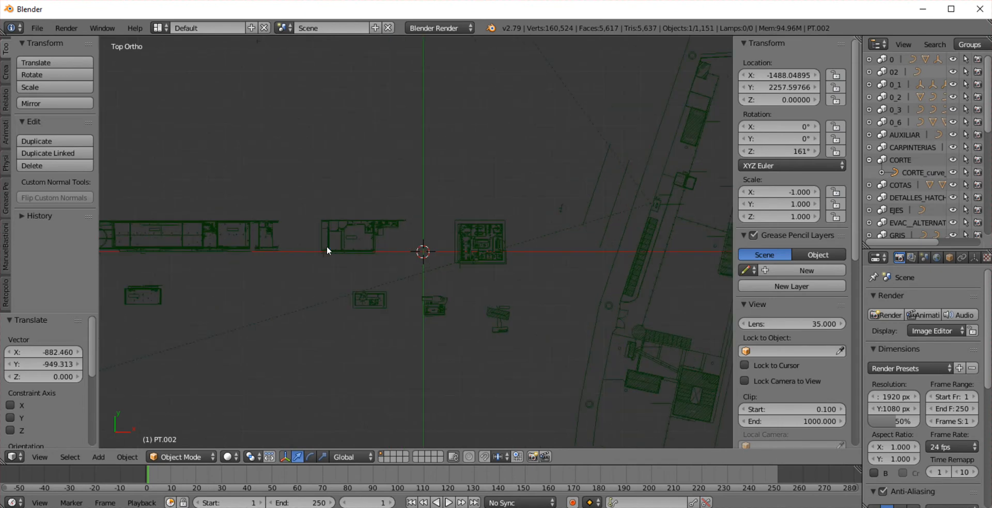
# Pick individual elements of the small floor plan beside the 3D cursor, ending with its column mesh
pyautogui.rightClick(341, 229)
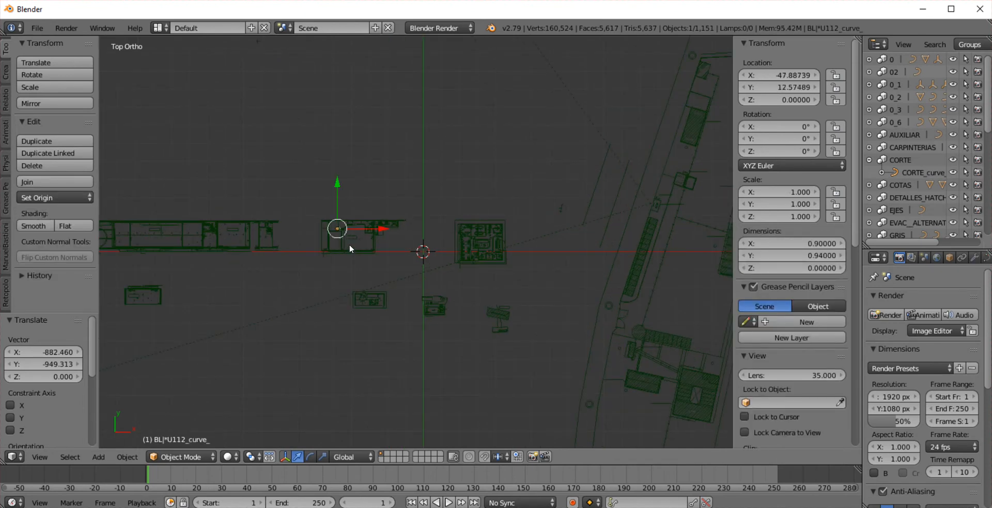
pyautogui.rightClick(348, 247)
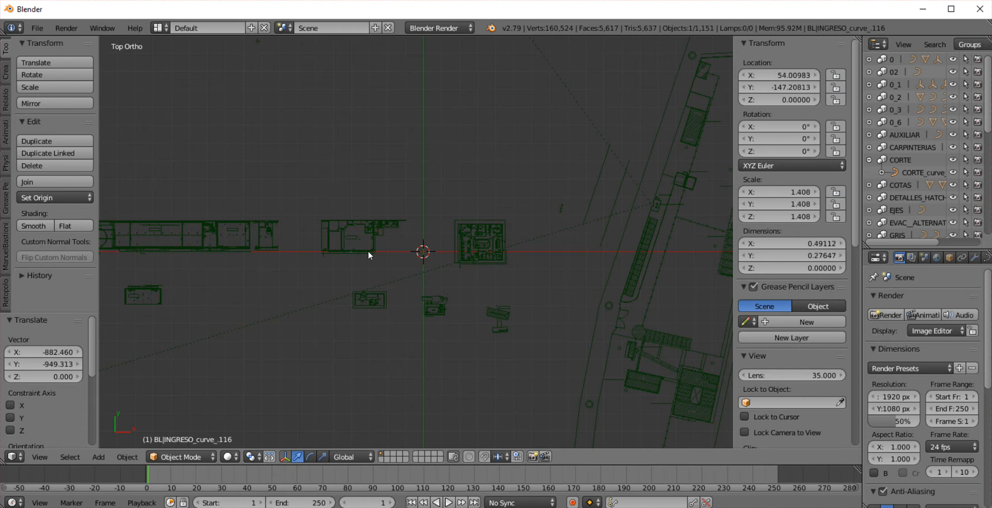
pyautogui.rightClick(368, 250)
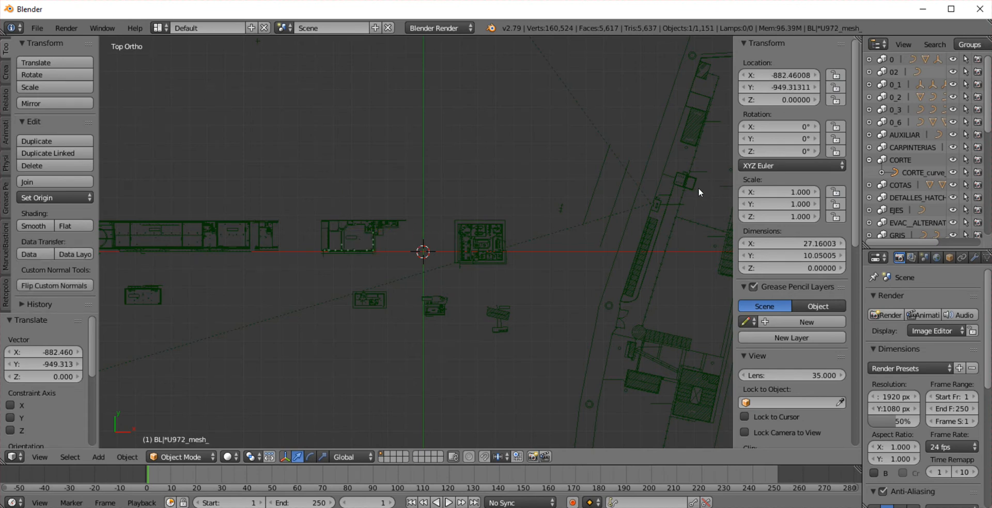
# Circle-select the objects across the small floor plan beside the 3D cursor
pyautogui.scroll(-3, 678, 225)
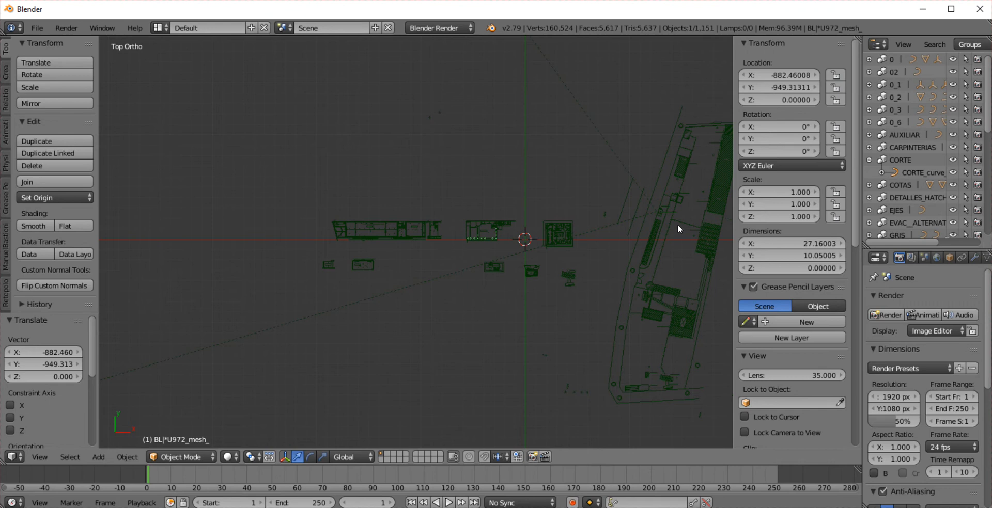
pyautogui.scroll(1, 490, 259)
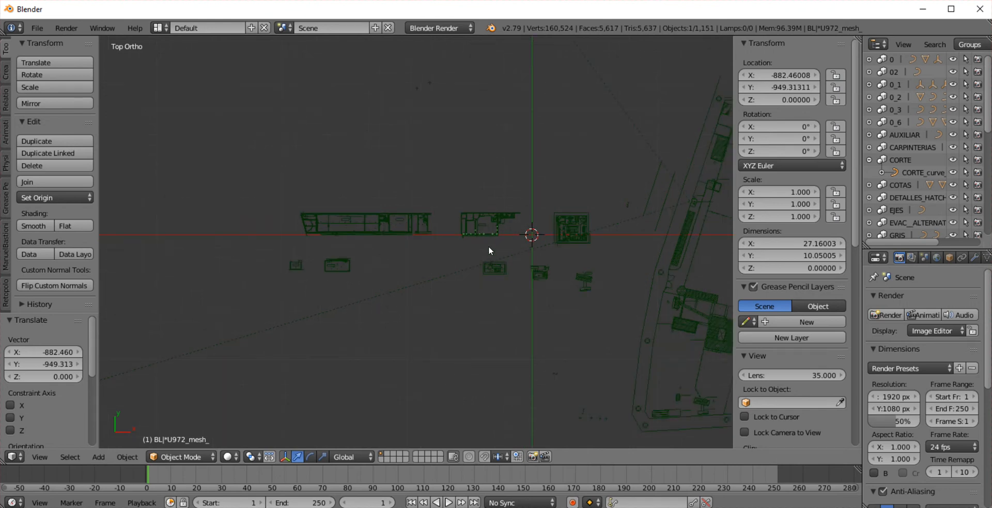
pyautogui.scroll(2, 488, 245)
pyautogui.scroll(2, 520, 162)
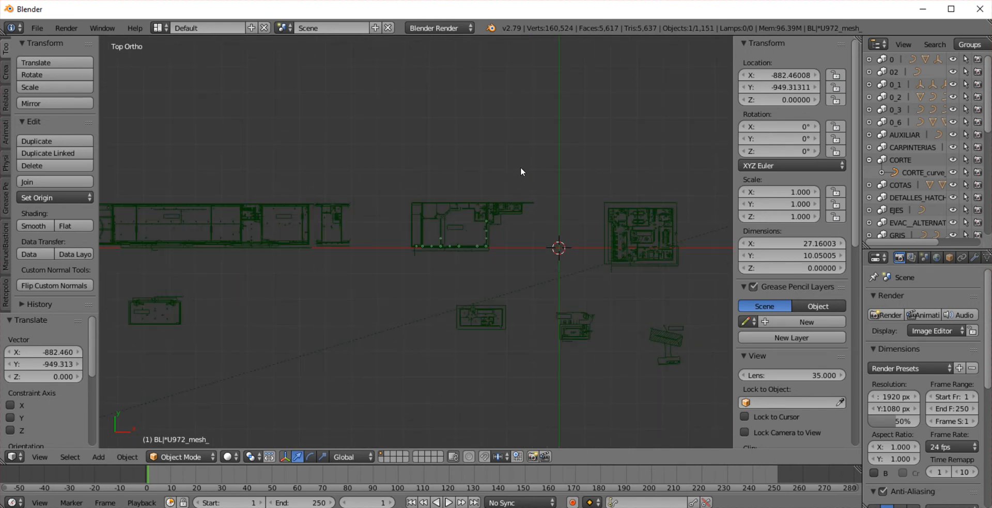
pyautogui.moveTo(510, 220)
pyautogui.mouseDown()
pyautogui.moveTo(503, 204)
pyautogui.moveTo(480, 213)
pyautogui.moveTo(406, 208)
pyautogui.moveTo(431, 240)
pyautogui.moveTo(483, 242)
pyautogui.moveTo(534, 198)
pyautogui.moveTo(415, 204)
pyautogui.moveTo(418, 236)
pyautogui.moveTo(436, 242)
pyautogui.moveTo(455, 209)
pyautogui.moveTo(491, 240)
pyautogui.moveTo(483, 206)
pyautogui.moveTo(441, 206)
pyautogui.moveTo(532, 191)
pyautogui.moveTo(483, 179)
pyautogui.moveTo(469, 221)
pyautogui.moveTo(468, 210)
pyautogui.mouseUp()
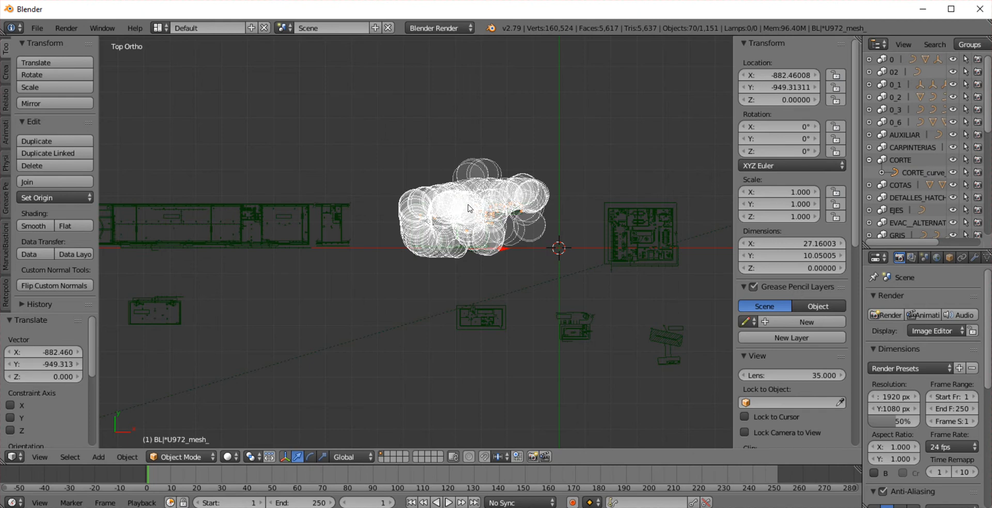
pyautogui.press('Escape')
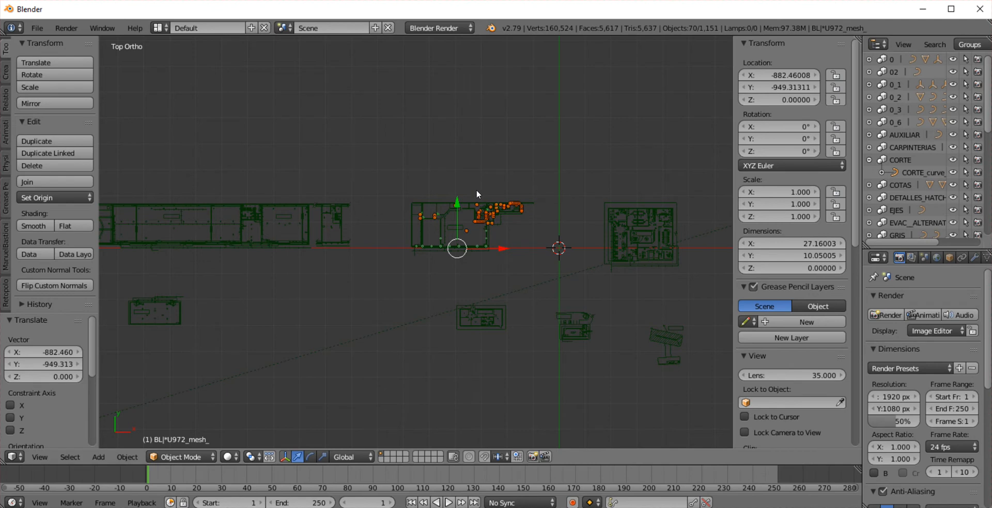
# Inspect the floor plan's column mesh in Edit Mode, then return to Object Mode
pyautogui.scroll(3, 476, 194)
pyautogui.scroll(1, 477, 194)
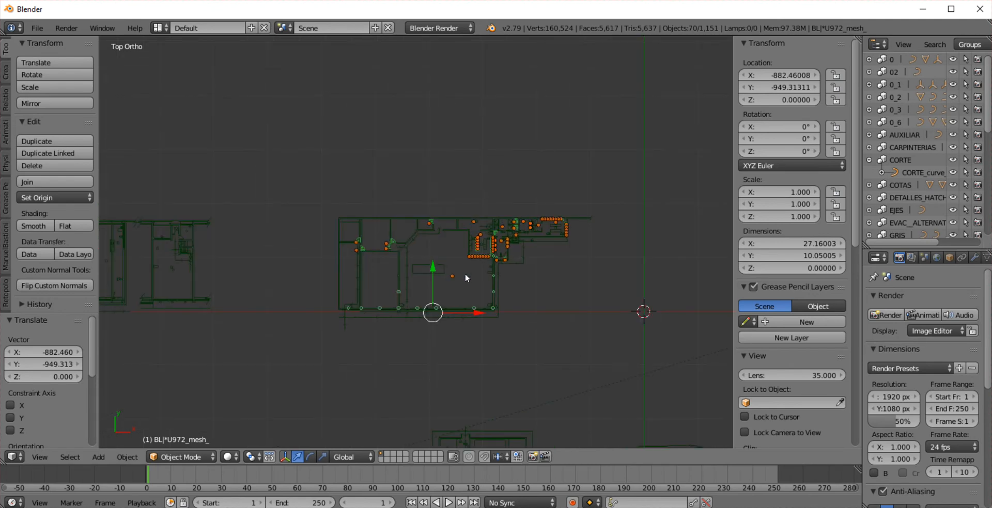
pyautogui.scroll(1, 443, 320)
pyautogui.scroll(1, 442, 320)
pyautogui.scroll(-1, 442, 320)
pyautogui.scroll(-1, 443, 320)
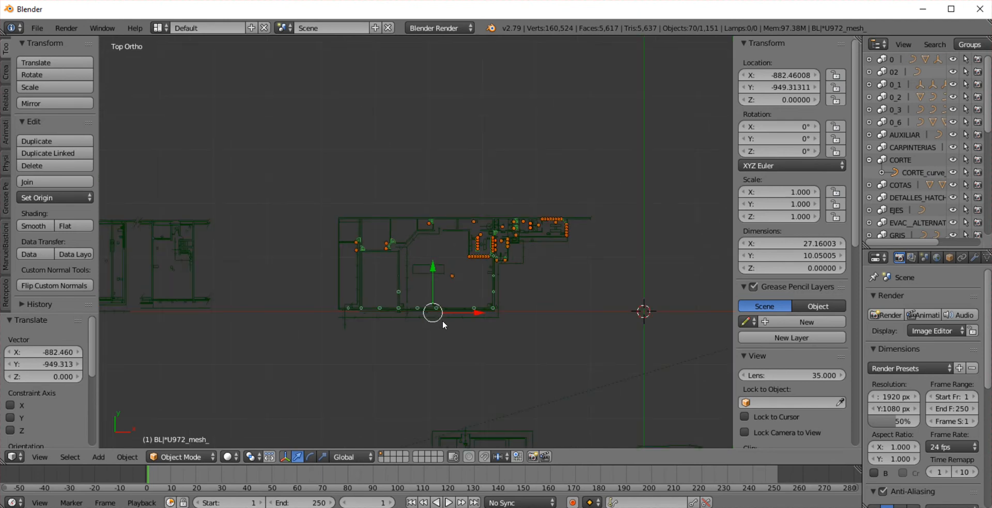
pyautogui.click(185, 459)
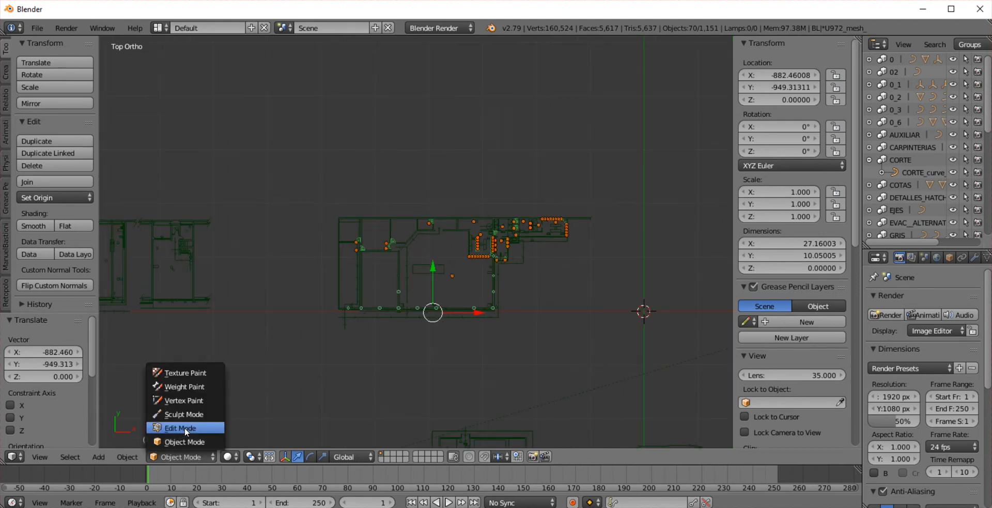
pyautogui.click(182, 429)
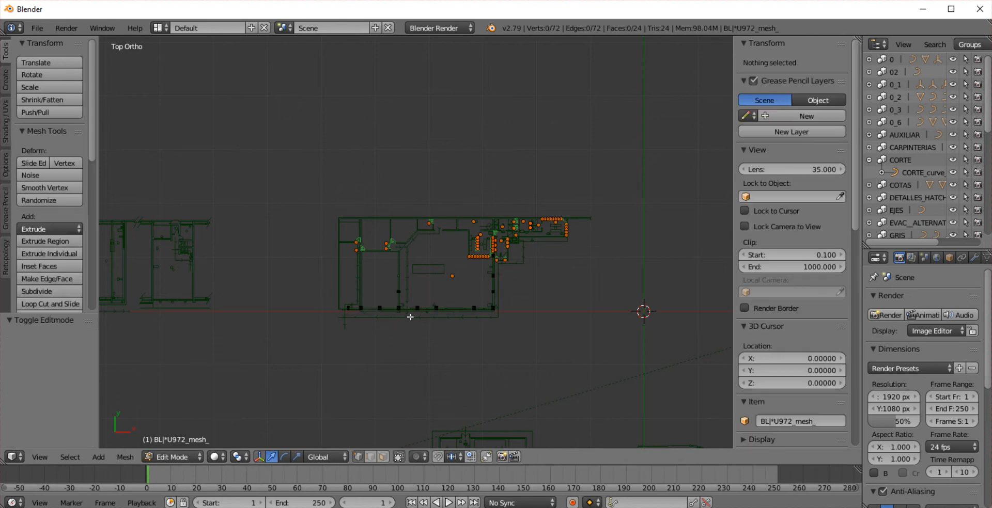
pyautogui.click(179, 458)
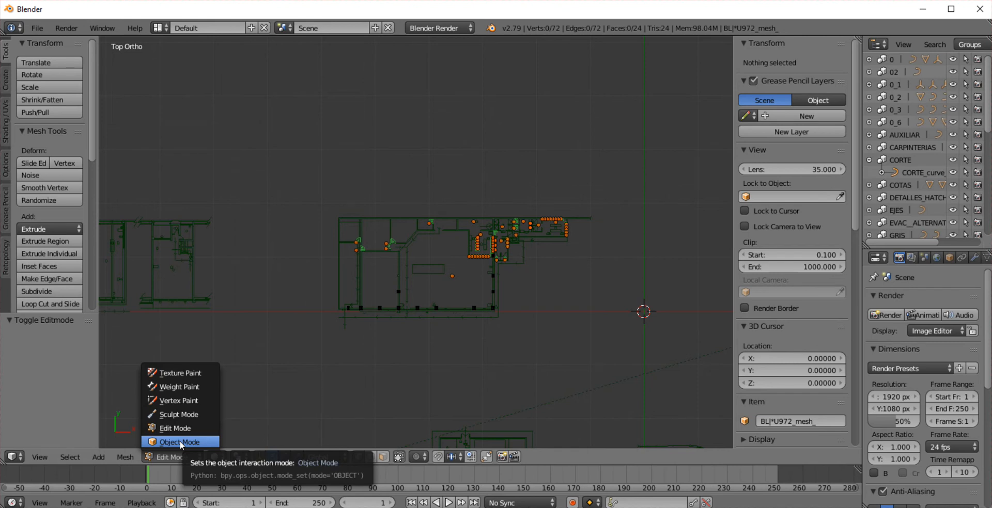
pyautogui.click(180, 442)
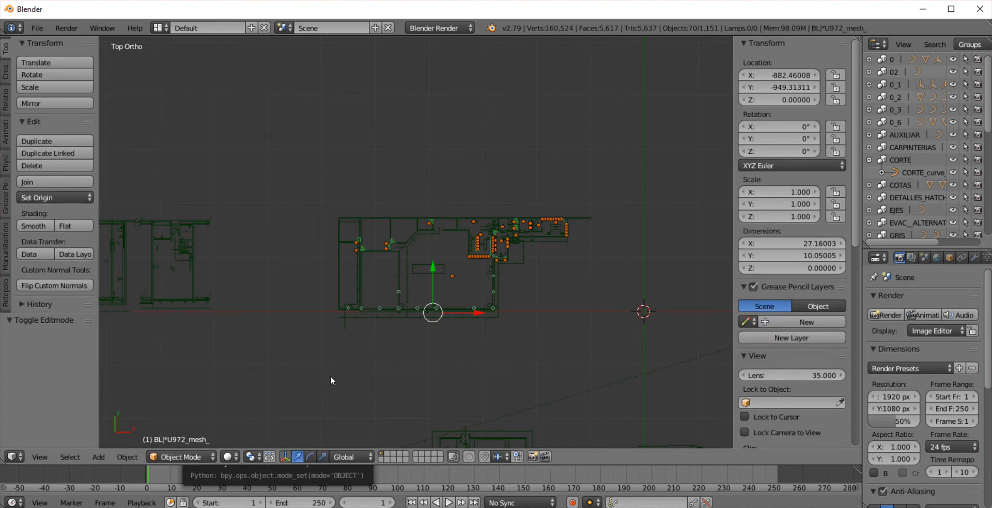
# Select every object in the scene and convert them all to meshes
pyautogui.press('a')
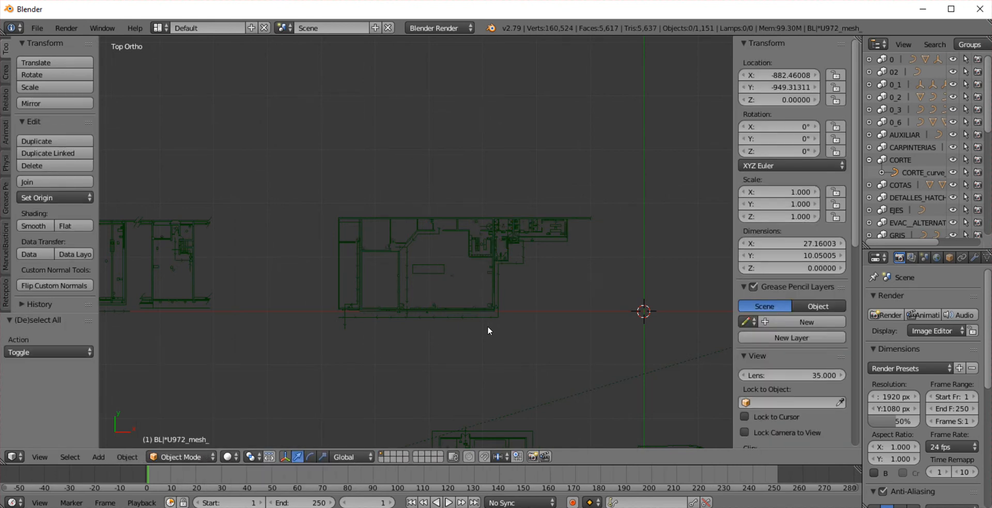
pyautogui.press('a')
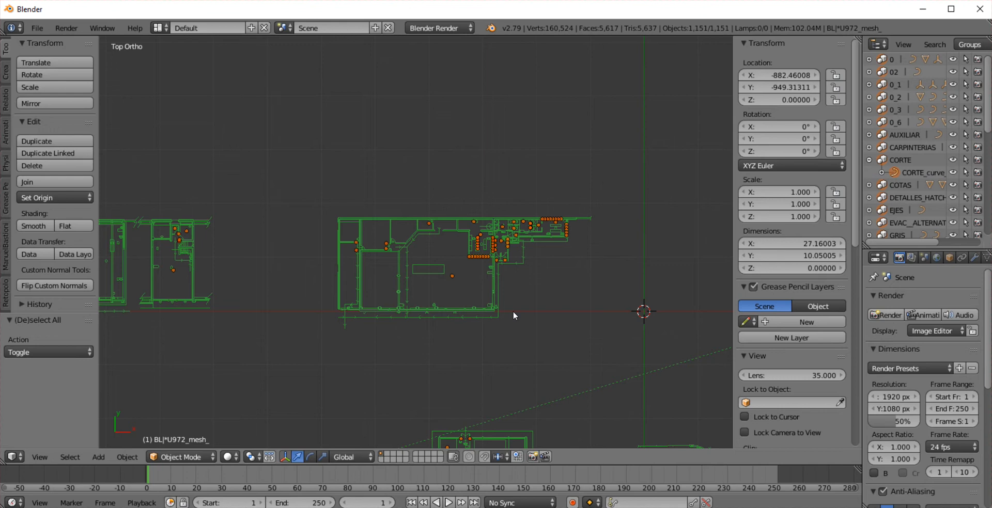
pyautogui.click(128, 458)
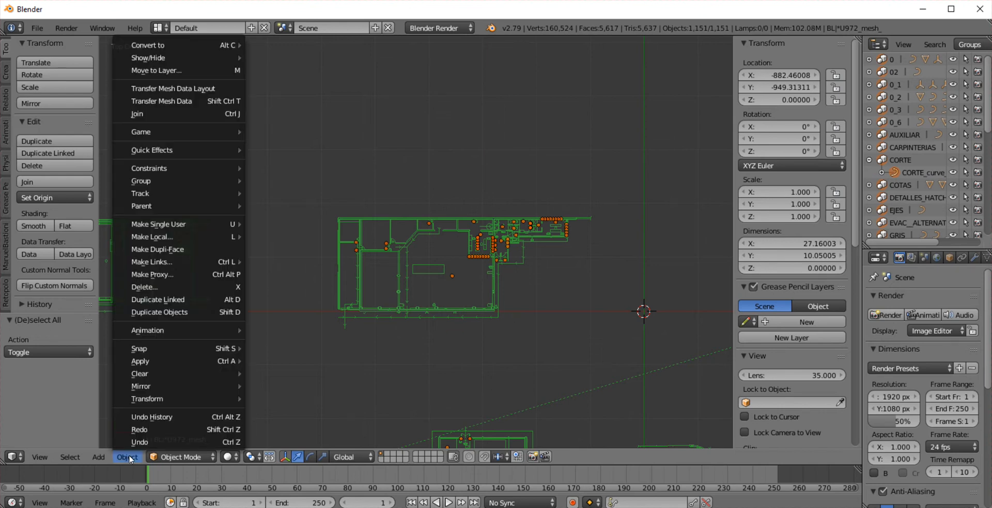
pyautogui.moveTo(153, 49)
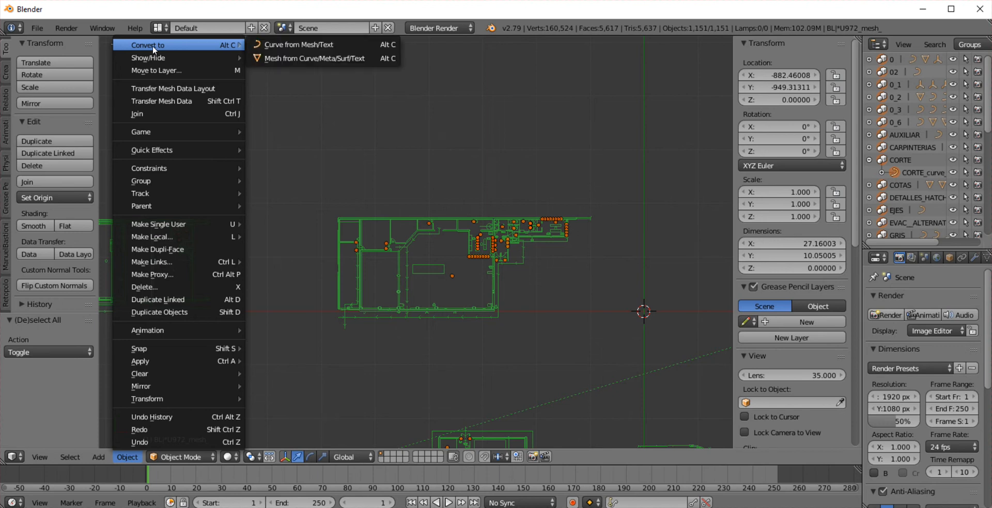
pyautogui.click(315, 58)
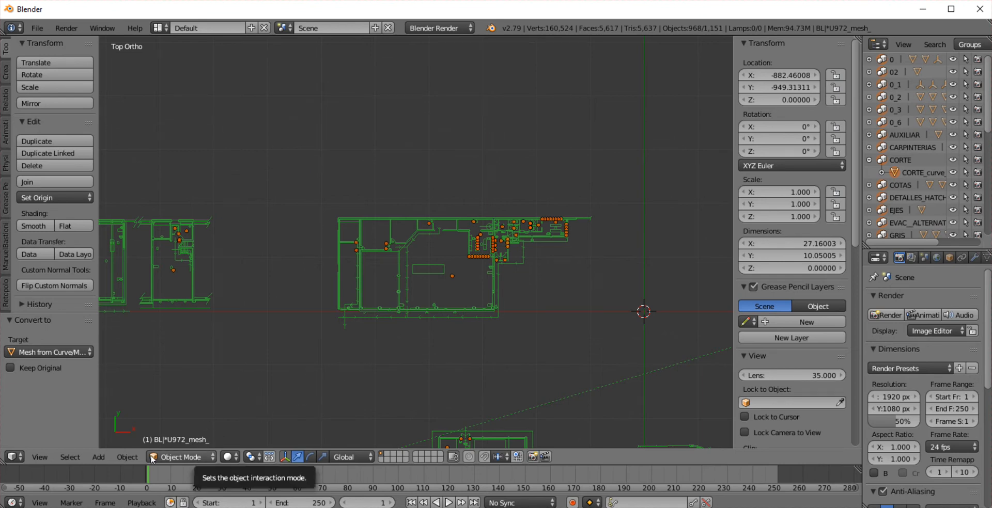
# Clear the selection and circle-select the objects around the small floor plan beside the 3D cursor
pyautogui.press('a')
pyautogui.press('c')
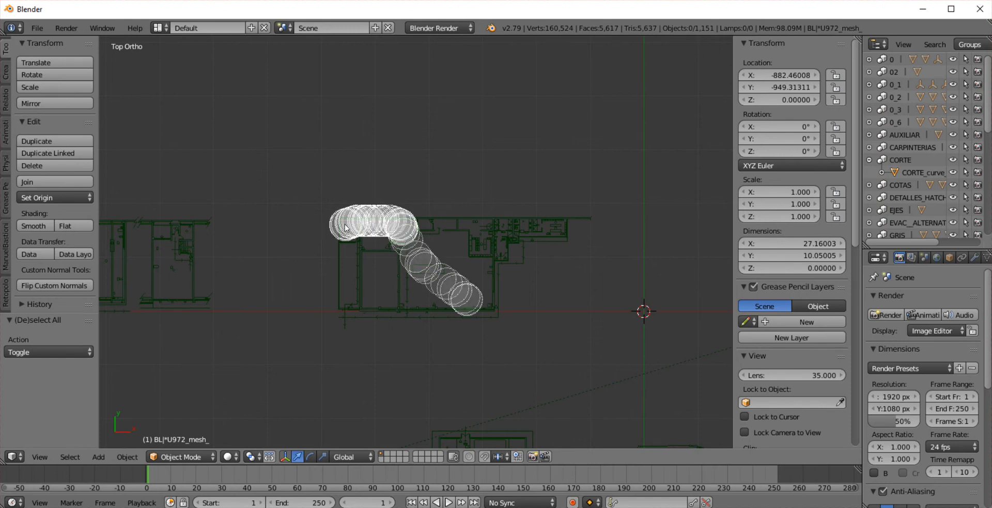
pyautogui.click(345, 241)
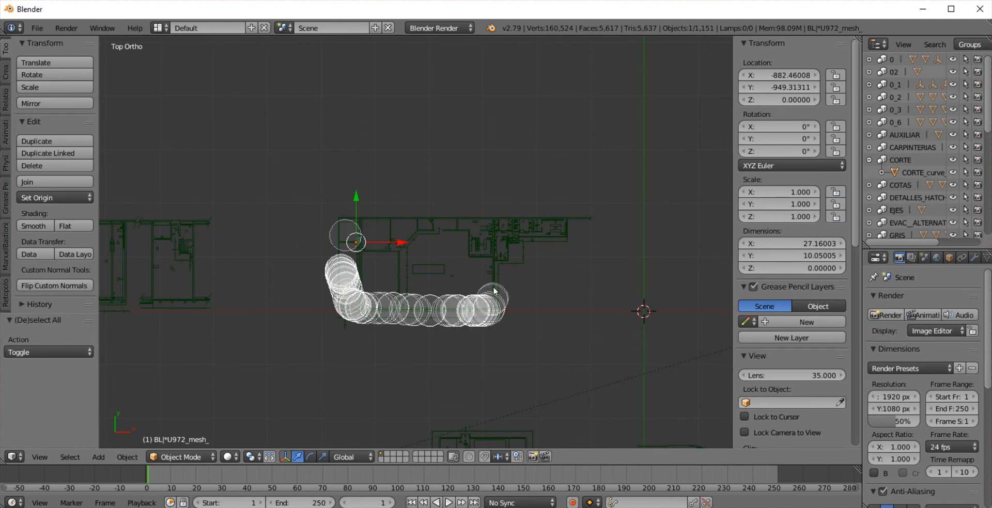
pyautogui.moveTo(493, 267)
pyautogui.mouseDown()
pyautogui.moveTo(496, 247)
pyautogui.moveTo(581, 222)
pyautogui.moveTo(342, 222)
pyautogui.moveTo(343, 305)
pyautogui.moveTo(396, 314)
pyautogui.moveTo(493, 309)
pyautogui.moveTo(493, 237)
pyautogui.moveTo(455, 270)
pyautogui.moveTo(364, 223)
pyautogui.moveTo(343, 224)
pyautogui.moveTo(568, 219)
pyautogui.moveTo(436, 365)
pyautogui.mouseUp()
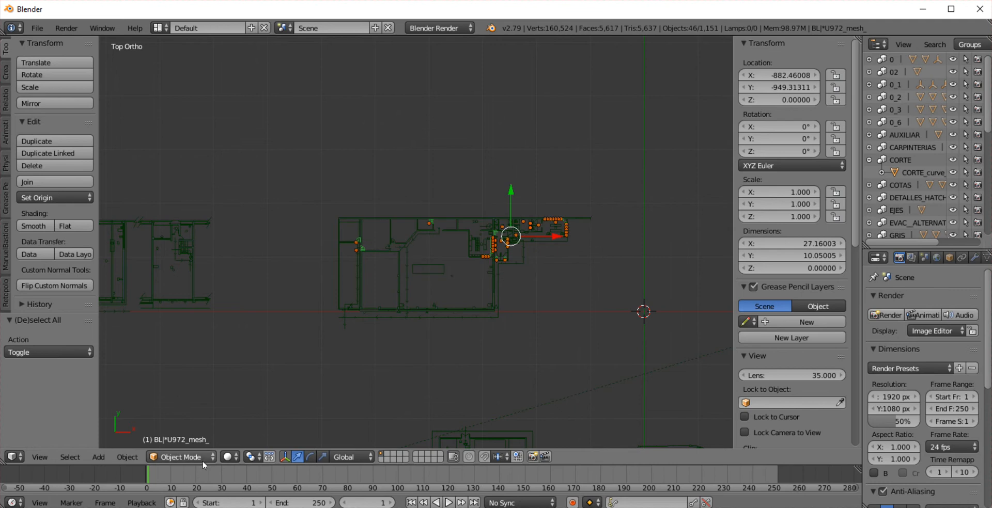
# Check in Edit Mode which geometry of the circle-selected objects is editable, and return to Object Mode
pyautogui.click(183, 458)
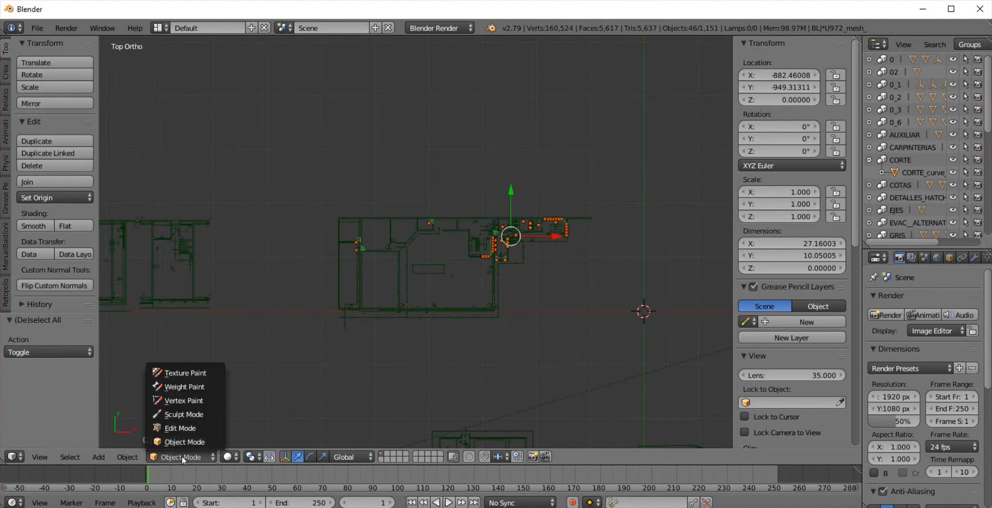
pyautogui.click(179, 428)
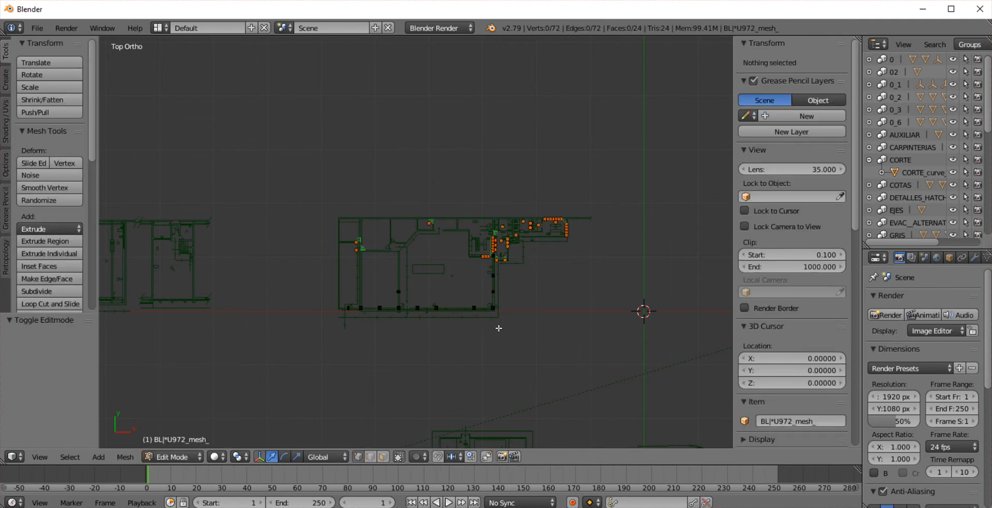
pyautogui.scroll(4, 487, 263)
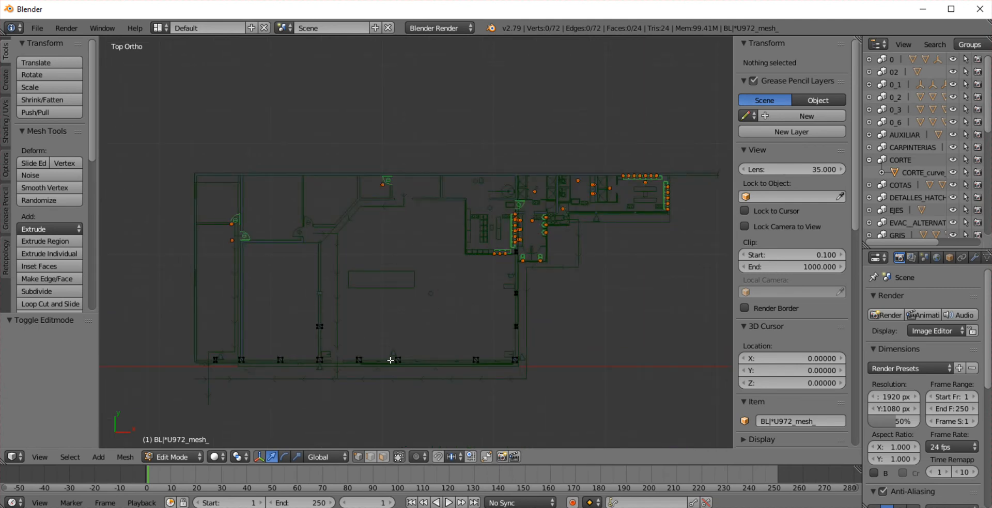
pyautogui.press('a')
pyautogui.press('a')
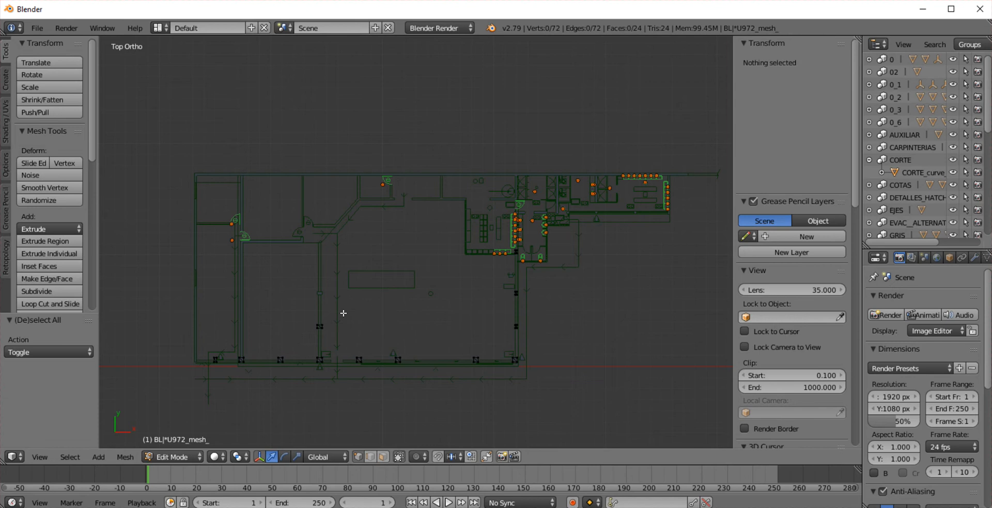
pyautogui.click(172, 458)
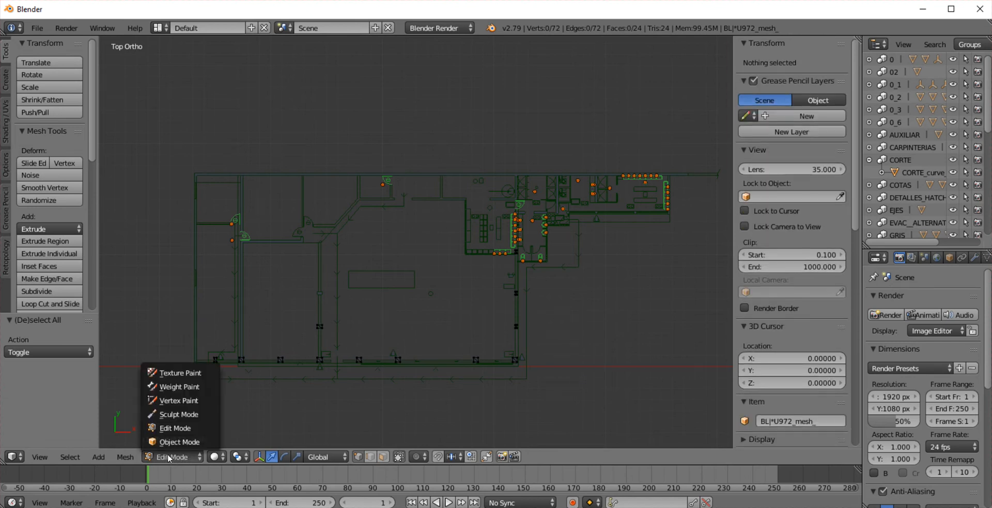
pyautogui.click(172, 442)
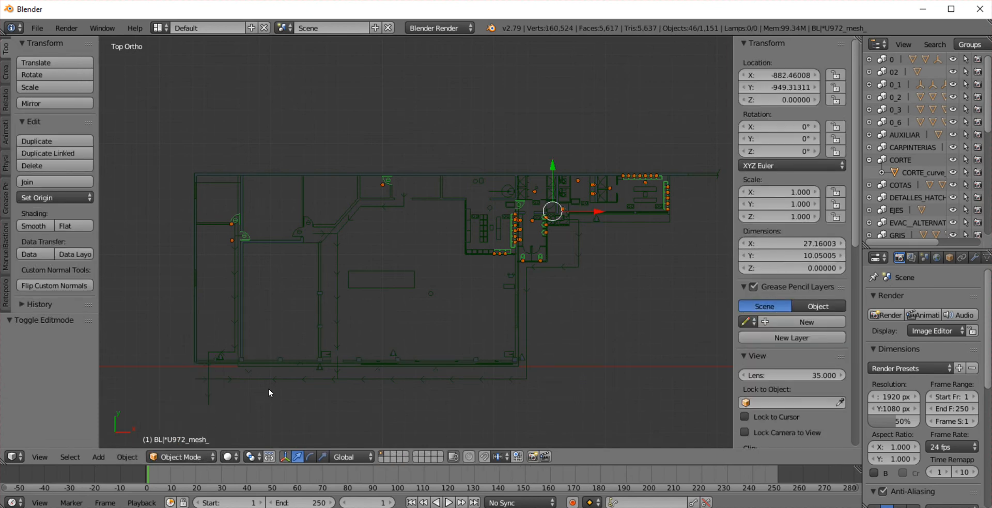
# Pick the entrance markers on the lower wall, then select both hatched walls of the small furnished room together
pyautogui.rightClick(296, 362)
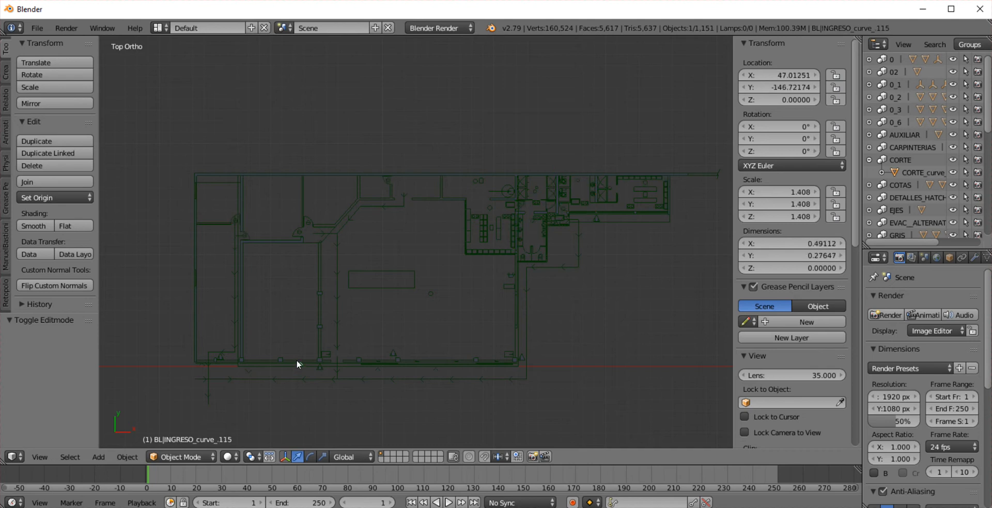
pyautogui.rightClick(309, 364)
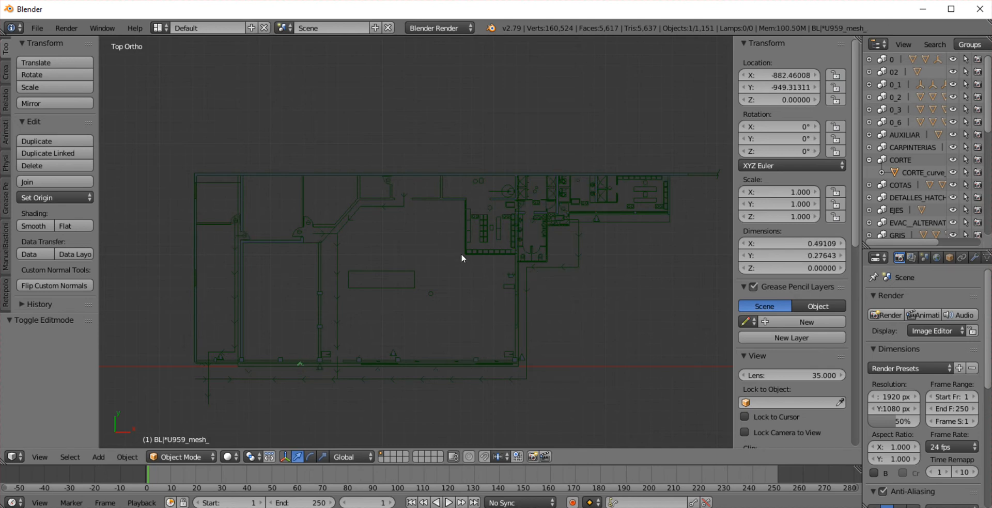
pyautogui.rightClick(466, 234)
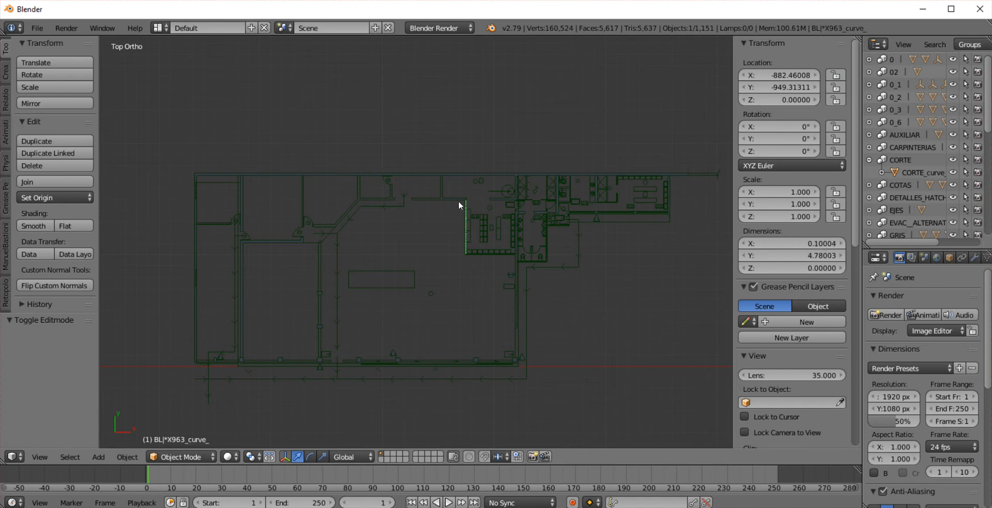
pyautogui.keyDown('shift'); pyautogui.rightClick(478, 252); pyautogui.keyUp('shift')
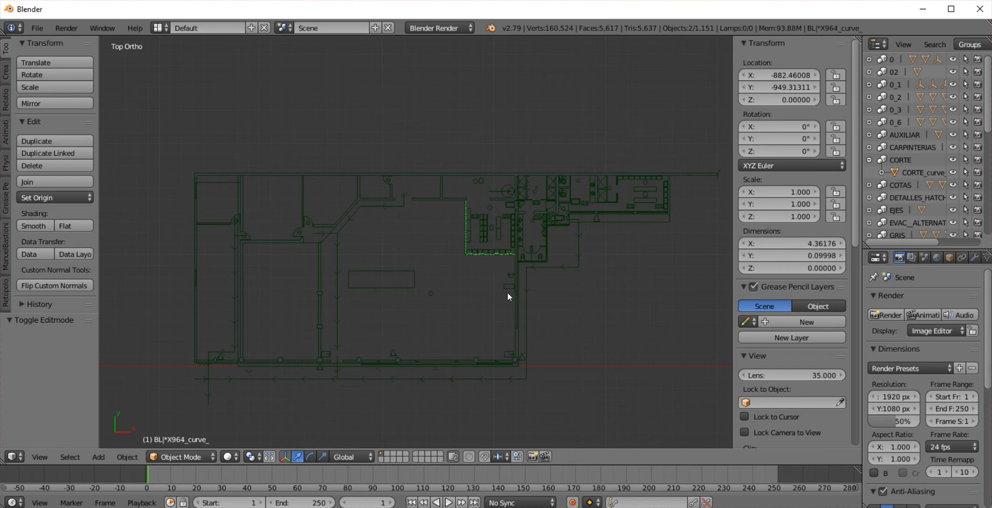
# Examine the furnished room's horizontal hatched wall in Edit Mode, pick one of its vertices, and return to Object Mode
pyautogui.click(171, 458)
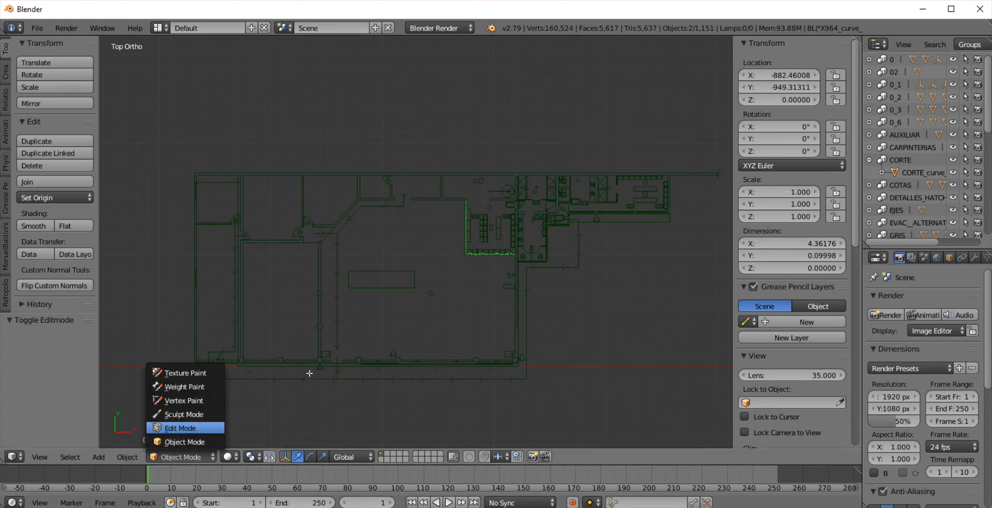
pyautogui.click(173, 428)
pyautogui.scroll(1, 522, 235)
pyautogui.scroll(5, 522, 235)
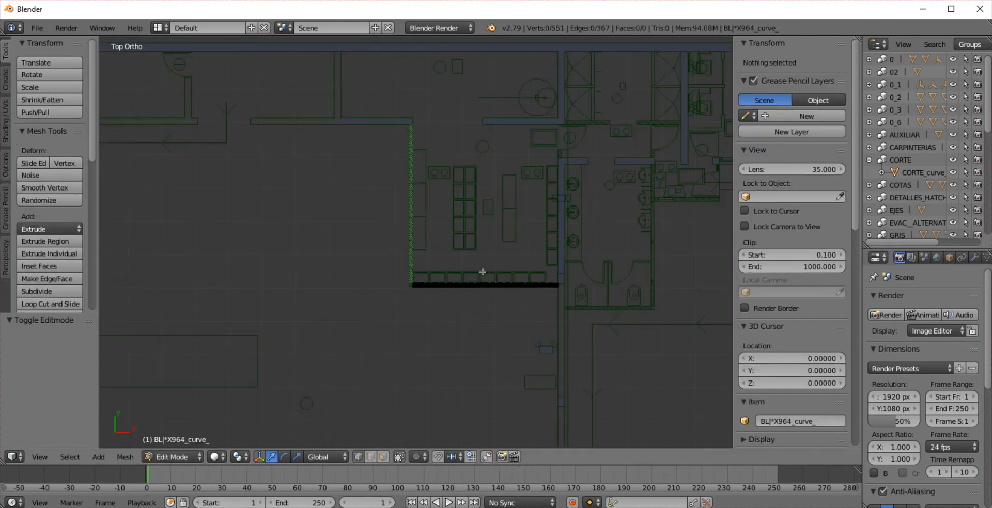
pyautogui.rightClick(460, 285)
pyautogui.scroll(-1, 449, 266)
pyautogui.scroll(-2, 449, 265)
pyautogui.scroll(-2, 452, 263)
pyautogui.keyDown('shift'); pyautogui.moveTo(433, 279); pyautogui.dragTo(476, 271, button='middle'); pyautogui.keyUp('shift')
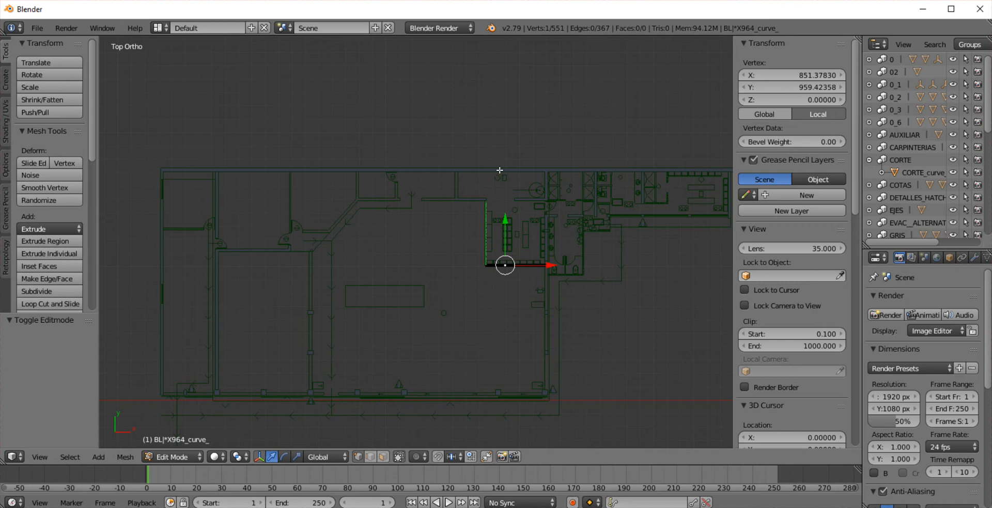
pyautogui.click(176, 457)
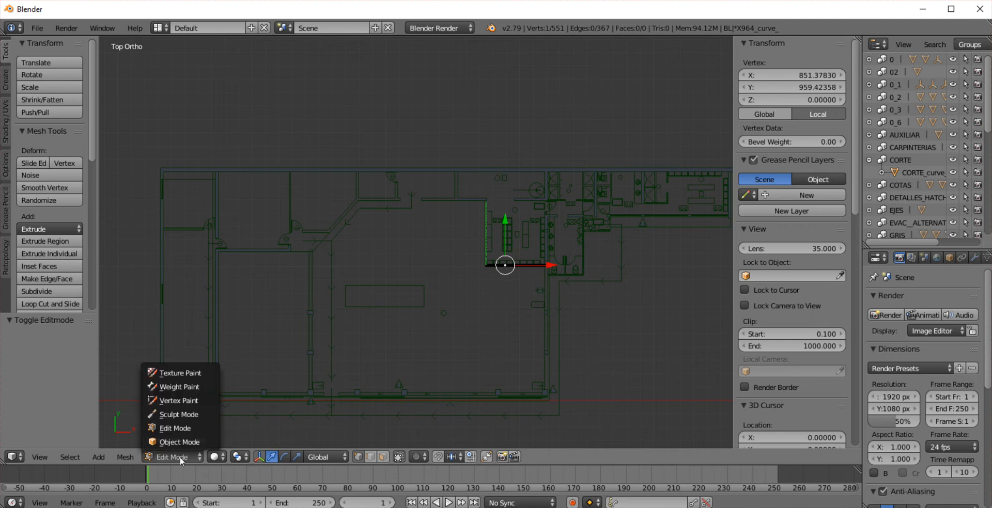
pyautogui.click(174, 443)
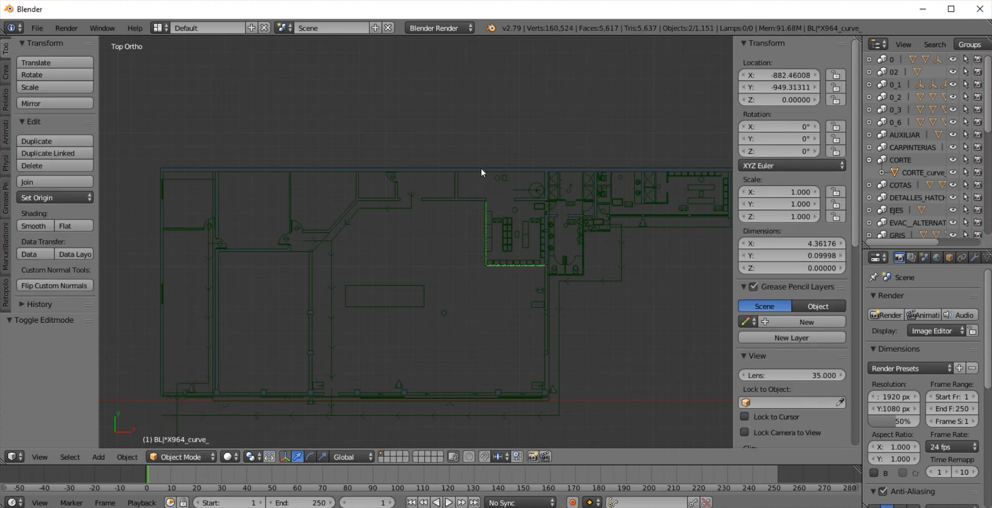
# Select the large floor plan's outer wall, partition, projection, fixture and small wall-segment objects together and join them into one object
pyautogui.rightClick(485, 171)
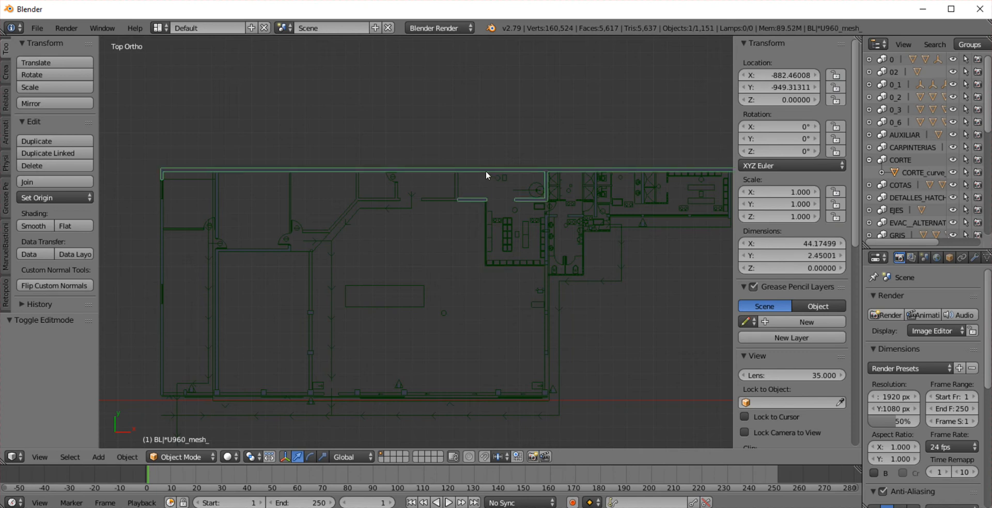
pyautogui.keyDown('shift'); pyautogui.rightClick(456, 187); pyautogui.keyUp('shift')
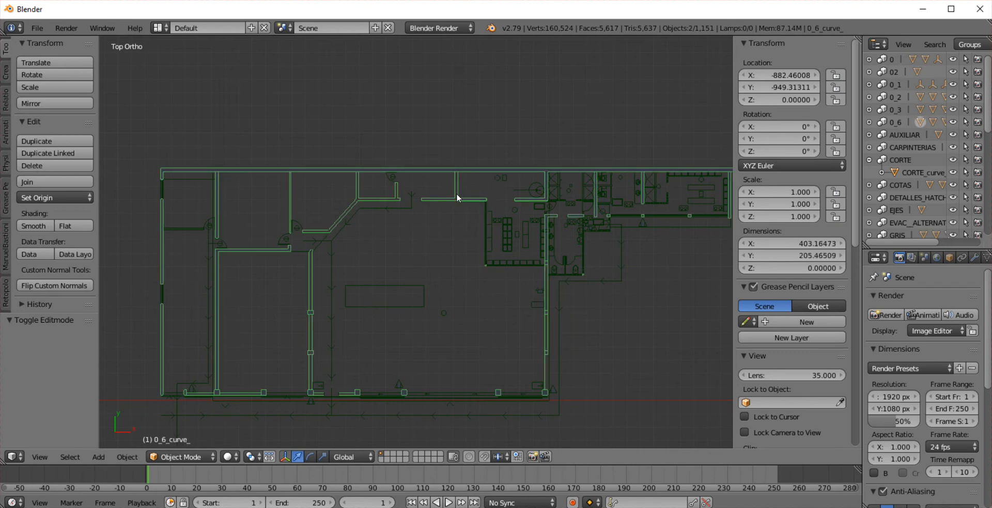
pyautogui.keyDown('shift'); pyautogui.rightClick(387, 395); pyautogui.keyUp('shift')
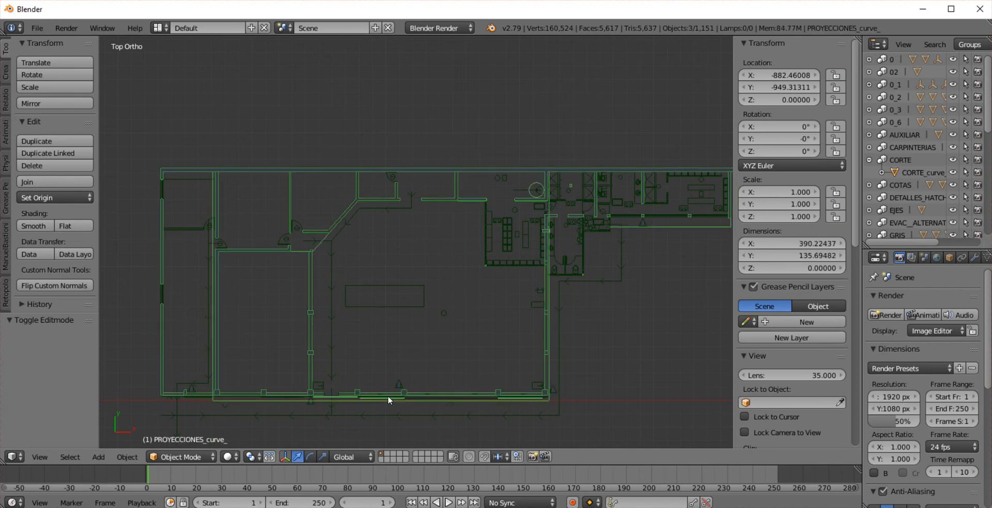
pyautogui.keyDown('shift'); pyautogui.rightClick(179, 225); pyautogui.keyUp('shift')
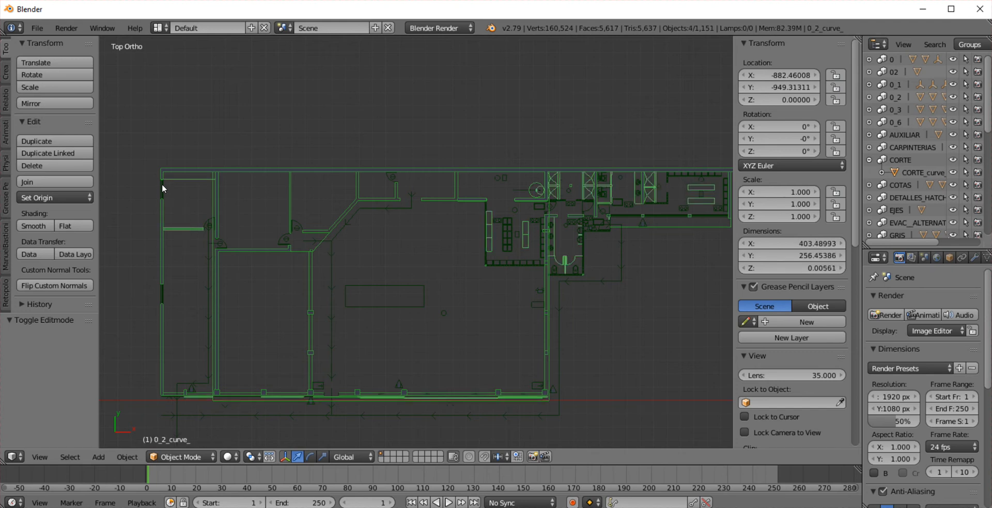
pyautogui.keyDown('shift'); pyautogui.rightClick(532, 249); pyautogui.keyUp('shift')
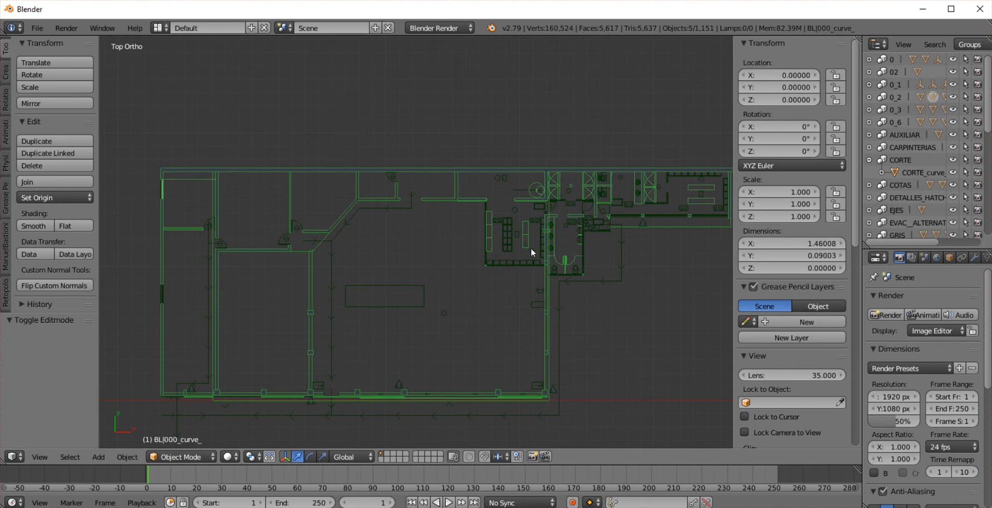
pyautogui.keyDown('shift'); pyautogui.rightClick(652, 215); pyautogui.keyUp('shift')
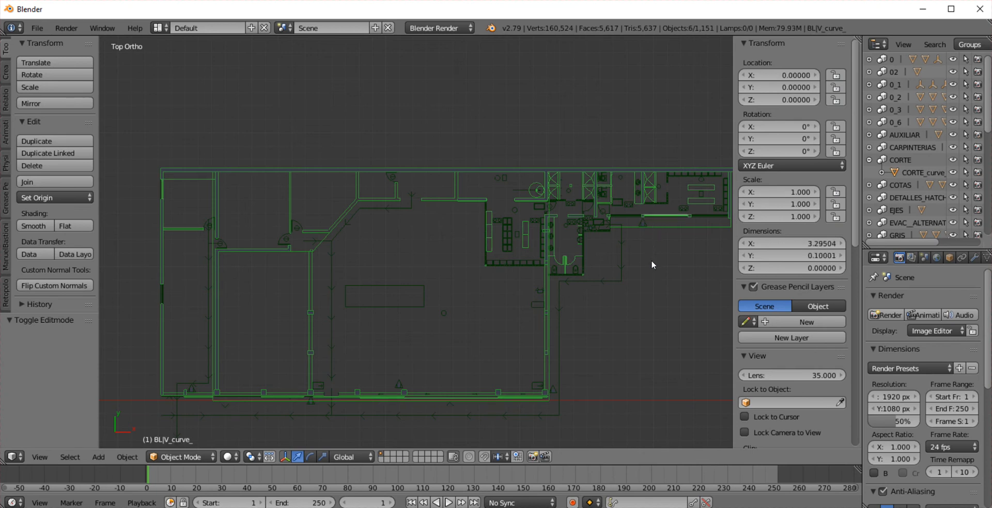
pyautogui.hotkey('ctrl', 'j')
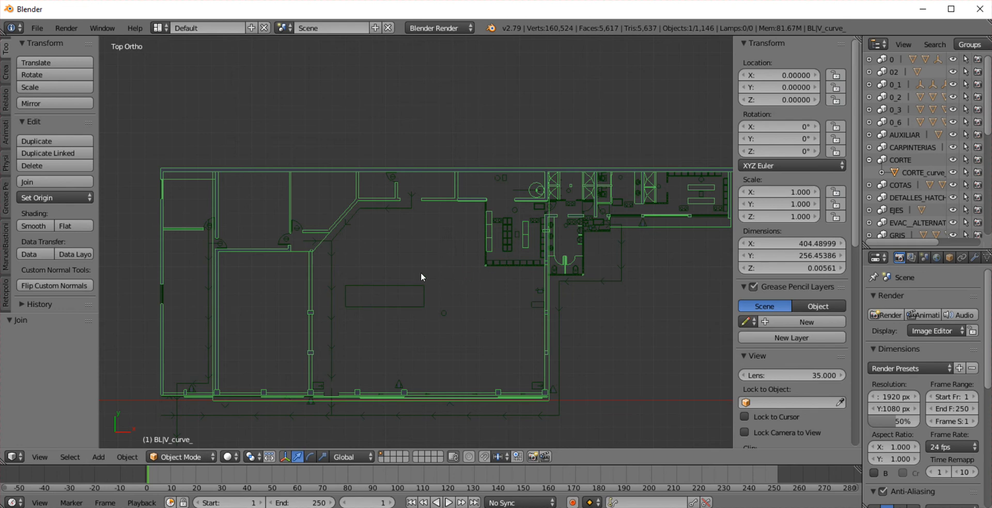
# Reselect the joined linework, test-move it without keeping the move, and examine which plans across the drawing belong to it
pyautogui.press('a')
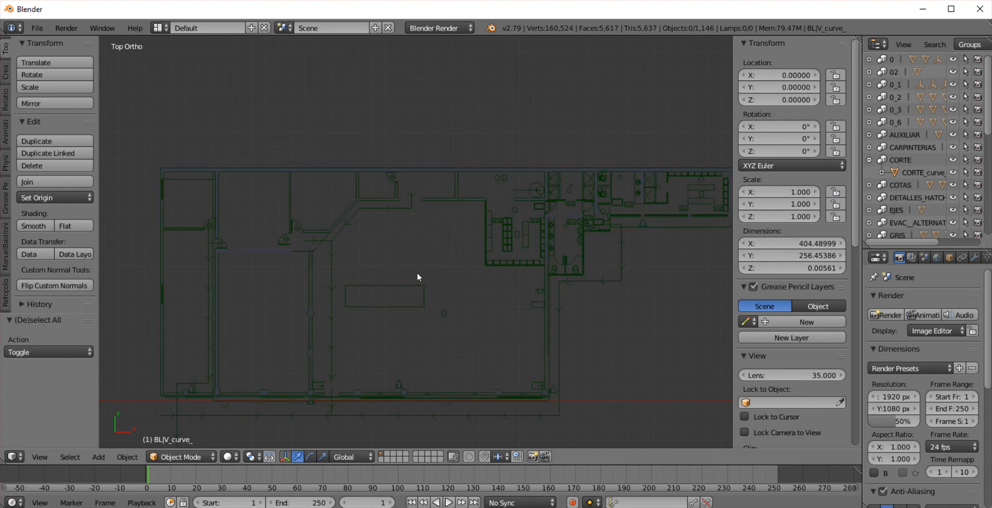
pyautogui.rightClick(295, 395)
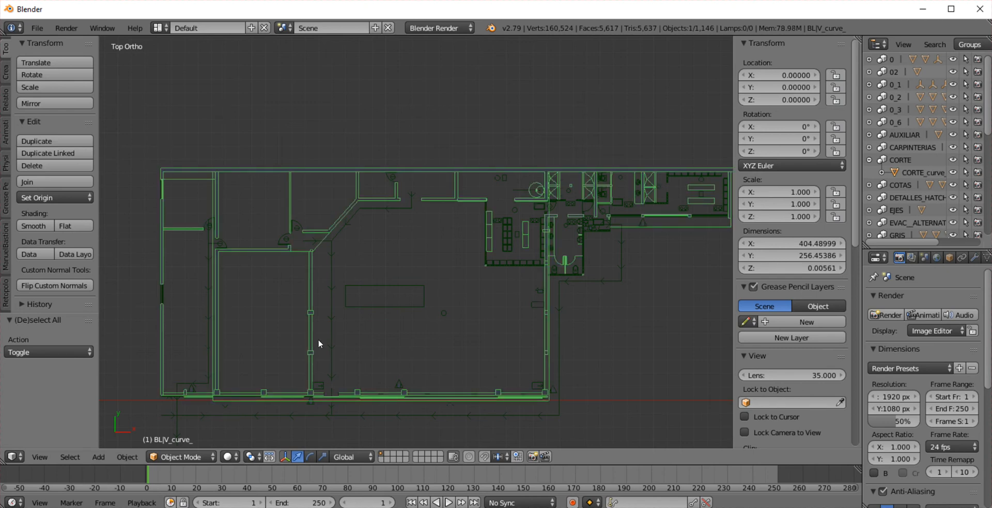
pyautogui.press('g')
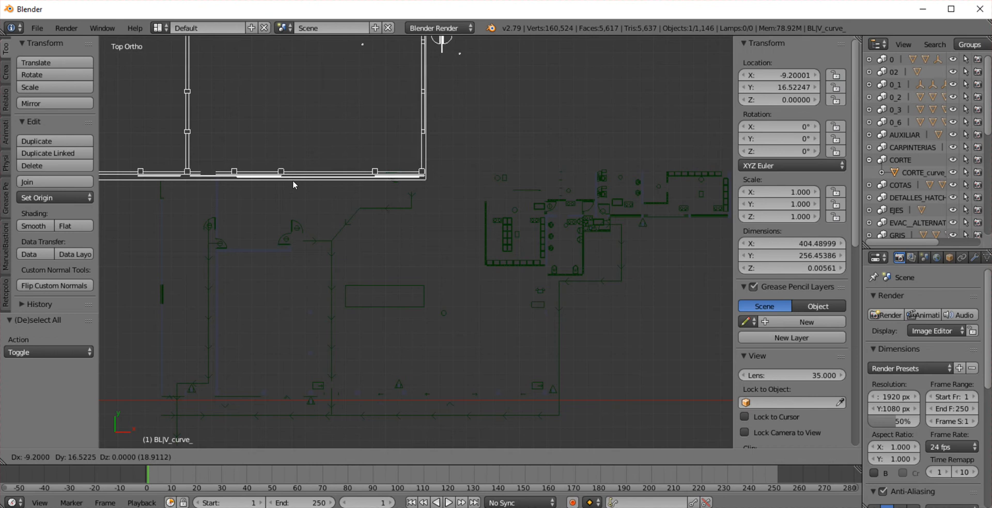
pyautogui.press('Escape')
pyautogui.scroll(-5, 229, 214)
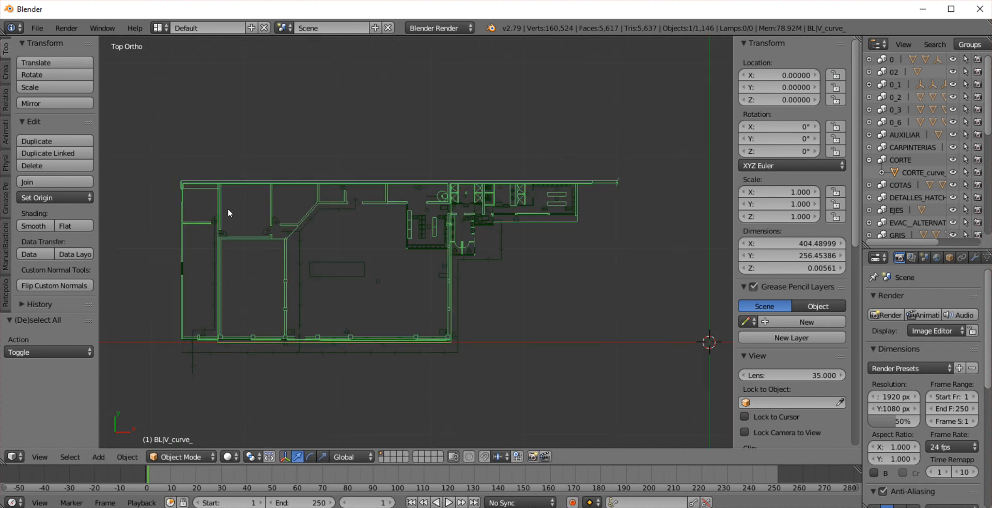
pyautogui.scroll(-1, 229, 200)
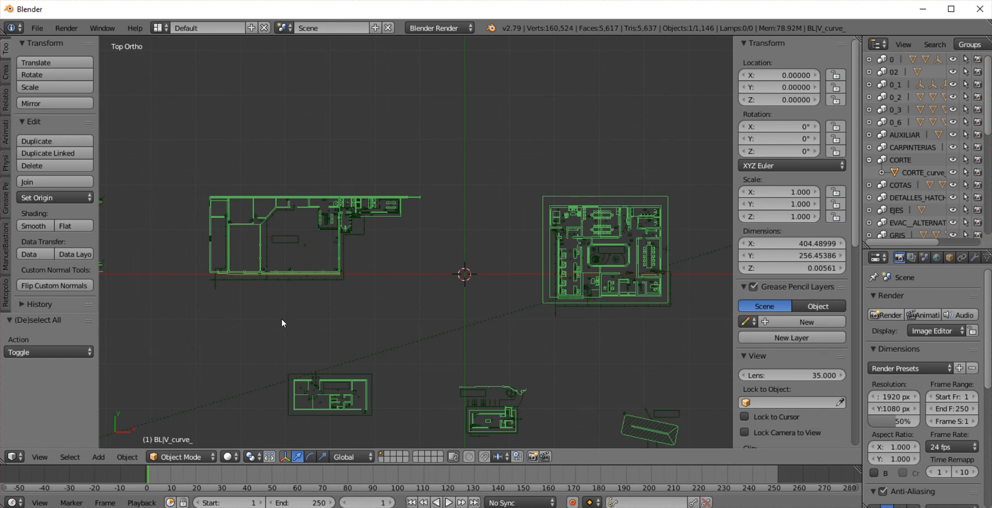
pyautogui.scroll(1, 219, 225)
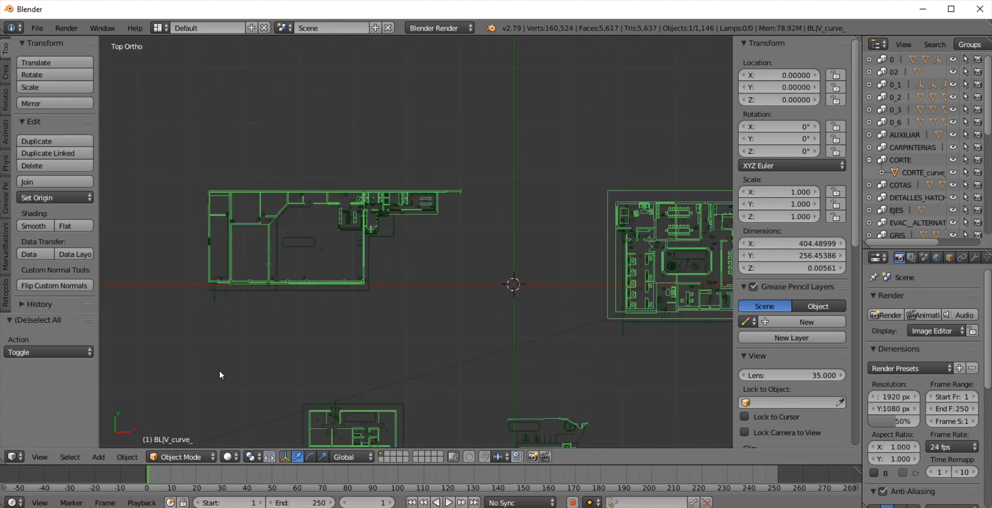
# Enter Edit Mode on the joined object and circle-select the vertices of the large plan west of the world origin
pyautogui.click(176, 458)
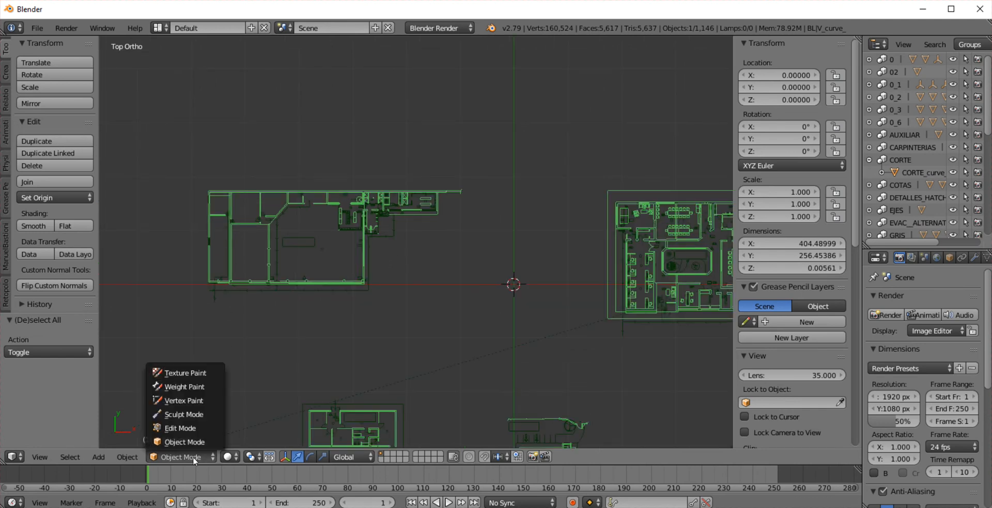
pyautogui.click(189, 428)
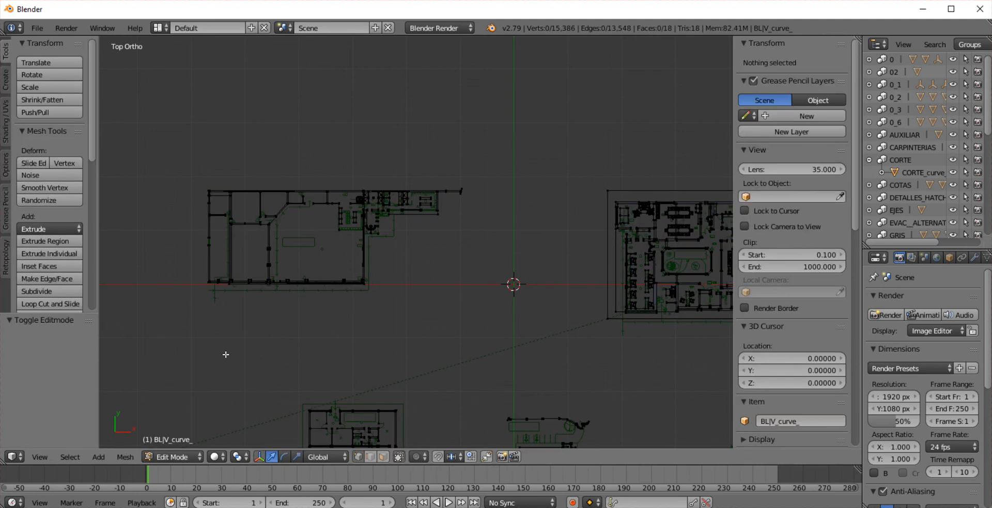
pyautogui.press('a')
pyautogui.press('a')
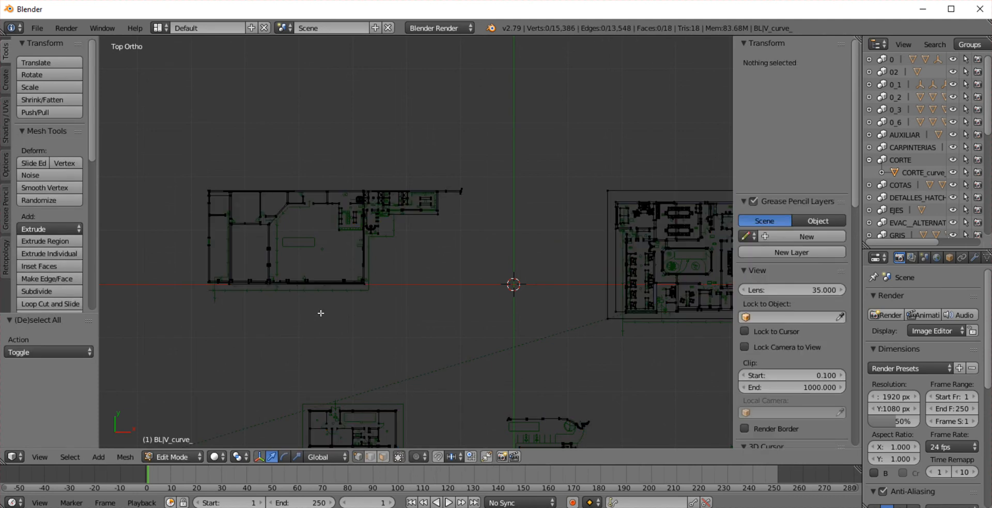
pyautogui.press('c')
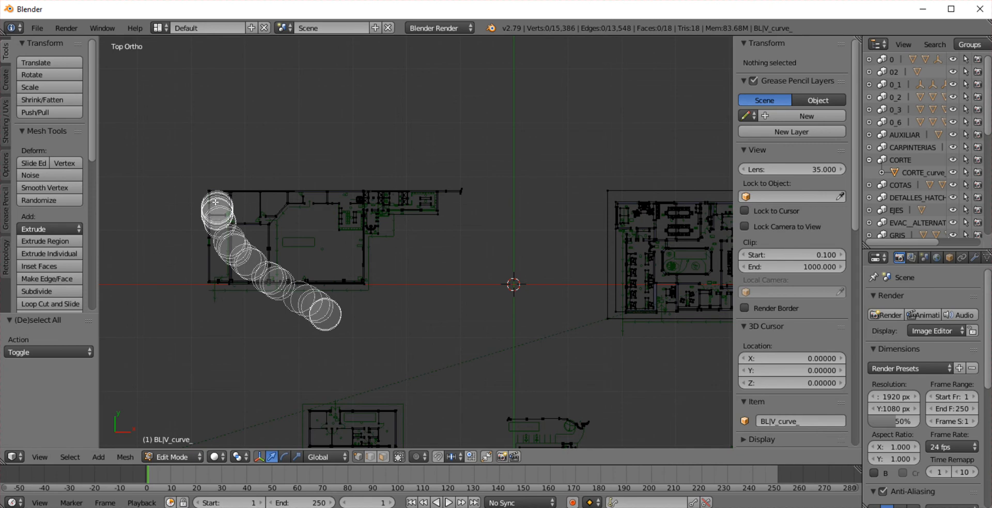
pyautogui.moveTo(215, 204)
pyautogui.mouseDown()
pyautogui.moveTo(210, 194)
pyautogui.moveTo(323, 197)
pyautogui.mouseUp()
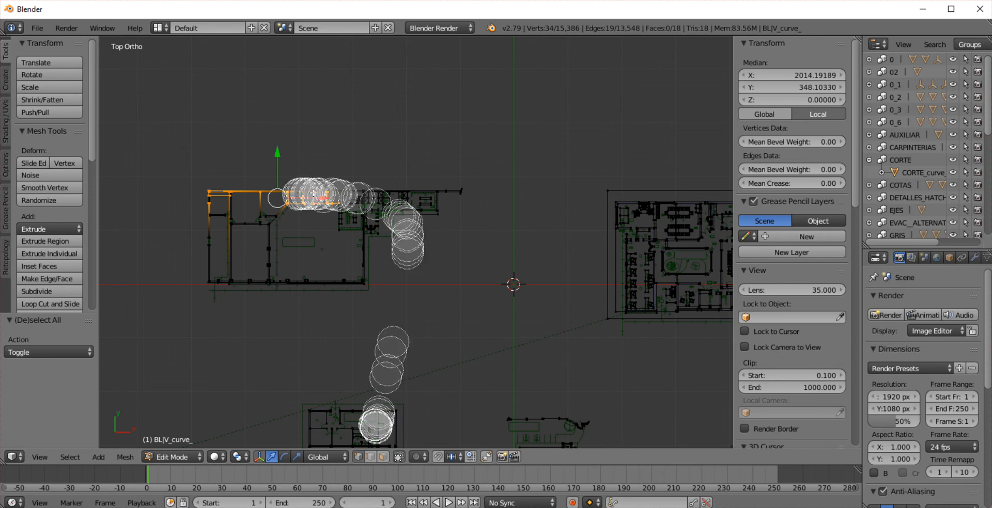
pyautogui.moveTo(336, 195); pyautogui.dragTo(386, 195)
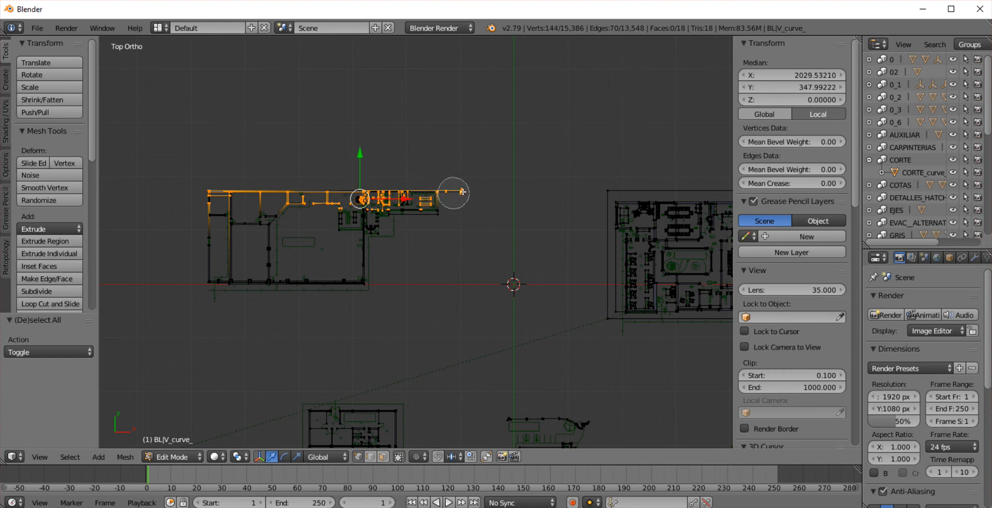
pyautogui.moveTo(458, 192)
pyautogui.mouseDown()
pyautogui.moveTo(421, 214)
pyautogui.moveTo(363, 215)
pyautogui.moveTo(357, 282)
pyautogui.moveTo(346, 288)
pyautogui.moveTo(215, 276)
pyautogui.moveTo(213, 195)
pyautogui.moveTo(235, 218)
pyautogui.moveTo(279, 221)
pyautogui.moveTo(268, 259)
pyautogui.moveTo(205, 236)
pyautogui.mouseUp()
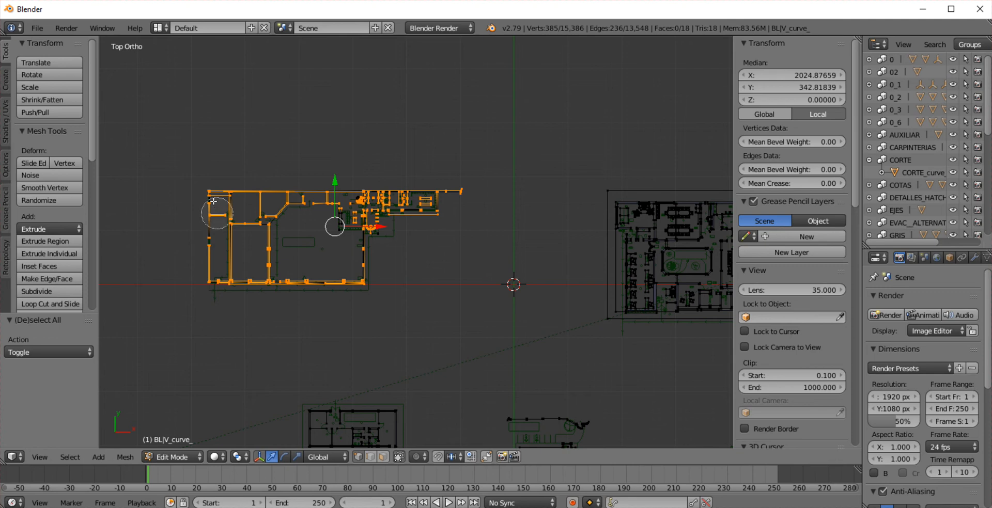
pyautogui.moveTo(369, 209)
pyautogui.mouseDown()
pyautogui.moveTo(431, 206)
pyautogui.moveTo(353, 243)
pyautogui.moveTo(337, 212)
pyautogui.mouseUp()
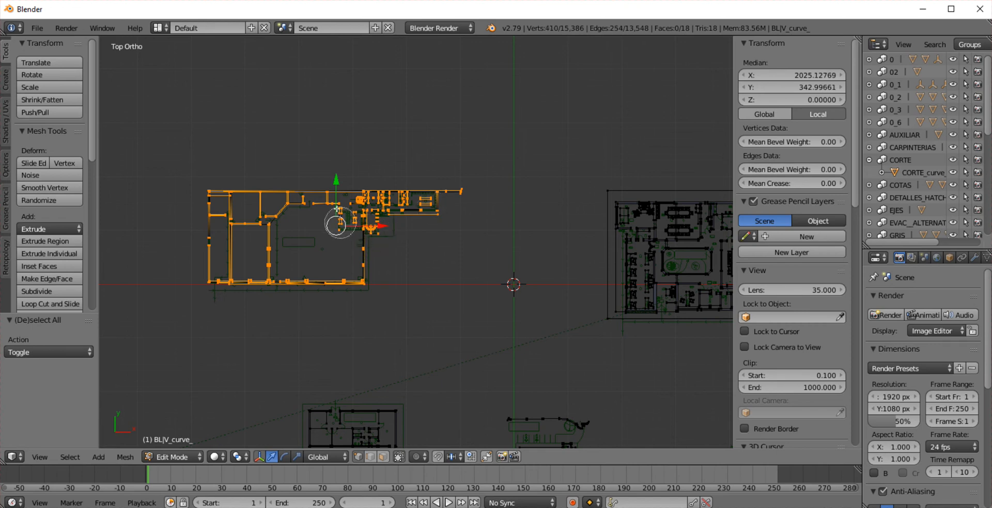
pyautogui.rightClick(386, 344)
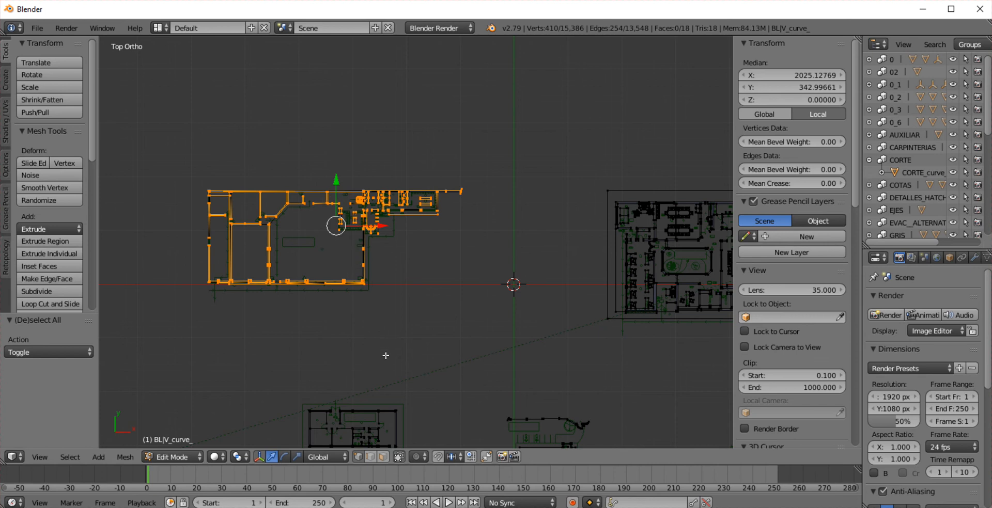
# Switch to edge selection and circle-select the missing edges of the same plan, including its east wall and the narrow wing
pyautogui.click(371, 457)
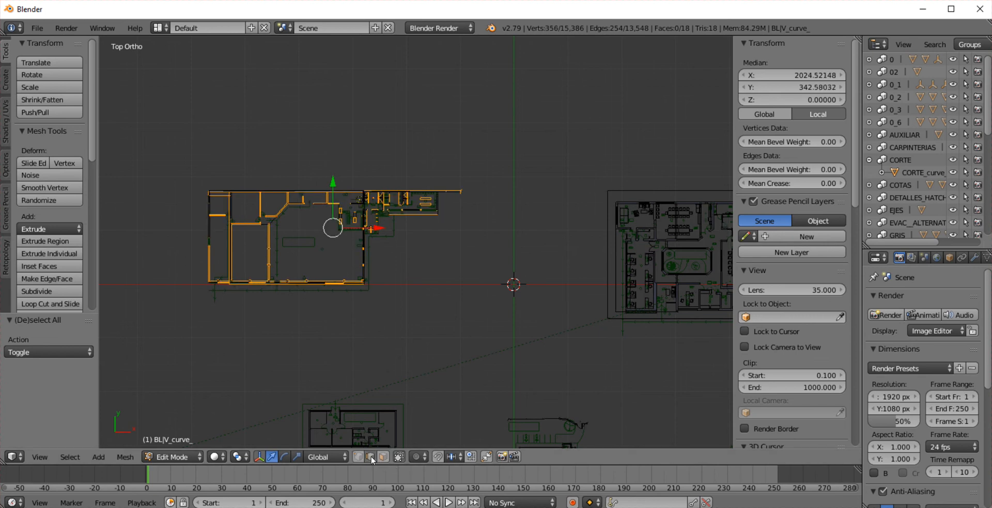
pyautogui.press('c')
pyautogui.moveTo(408, 254)
pyautogui.mouseDown()
pyautogui.moveTo(364, 226)
pyautogui.moveTo(369, 196)
pyautogui.mouseUp()
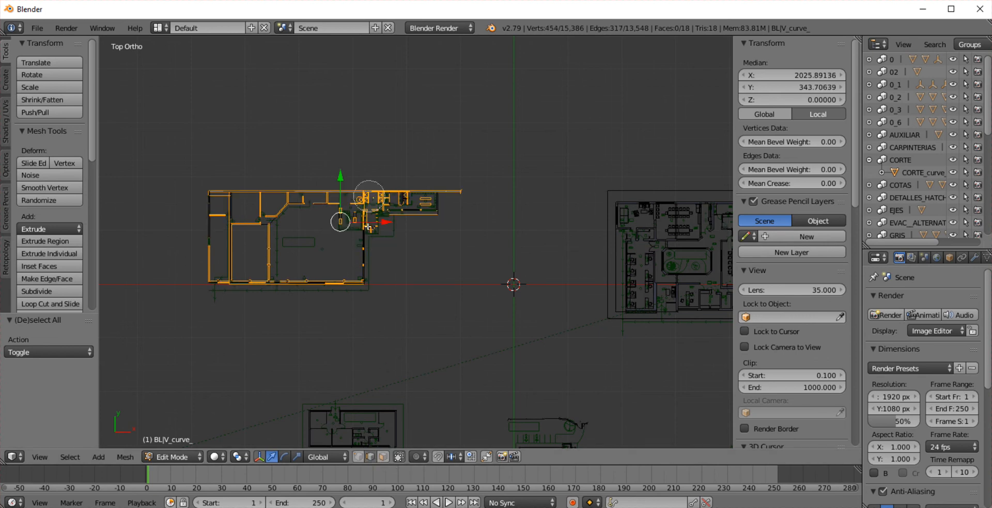
pyautogui.moveTo(368, 242)
pyautogui.mouseDown()
pyautogui.moveTo(361, 287)
pyautogui.moveTo(233, 279)
pyautogui.moveTo(209, 250)
pyautogui.moveTo(210, 207)
pyautogui.moveTo(212, 199)
pyautogui.moveTo(236, 219)
pyautogui.moveTo(268, 224)
pyautogui.moveTo(347, 199)
pyautogui.moveTo(428, 206)
pyautogui.moveTo(453, 196)
pyautogui.mouseUp()
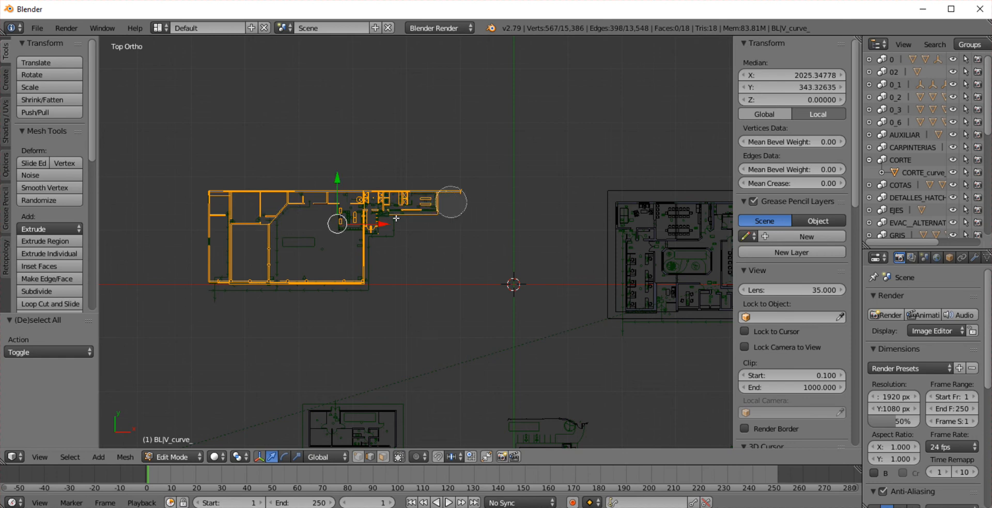
pyautogui.moveTo(343, 221)
pyautogui.mouseDown()
pyautogui.moveTo(354, 283)
pyautogui.moveTo(365, 283)
pyautogui.mouseUp()
pyautogui.press('Escape')
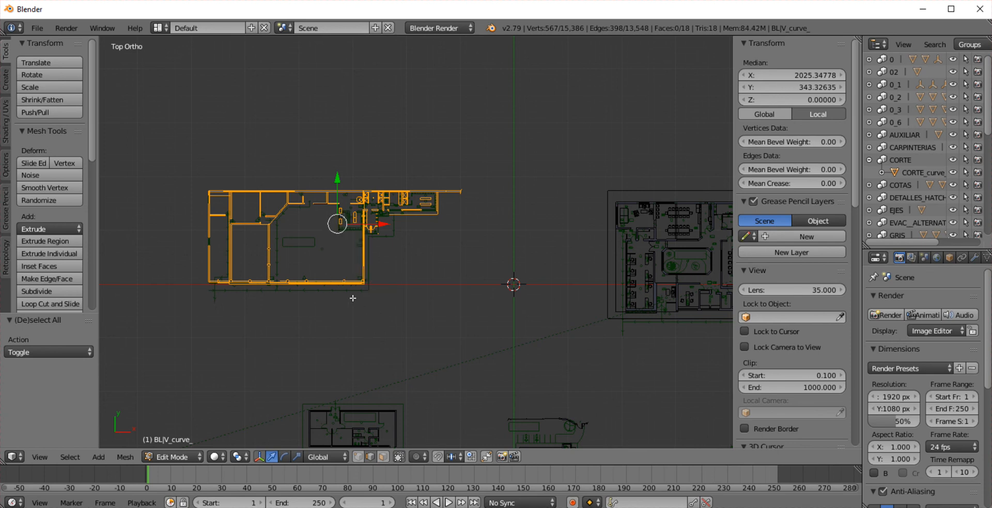
# Separate the selected plan geometry into its own object and return to Object Mode
pyautogui.press('p')
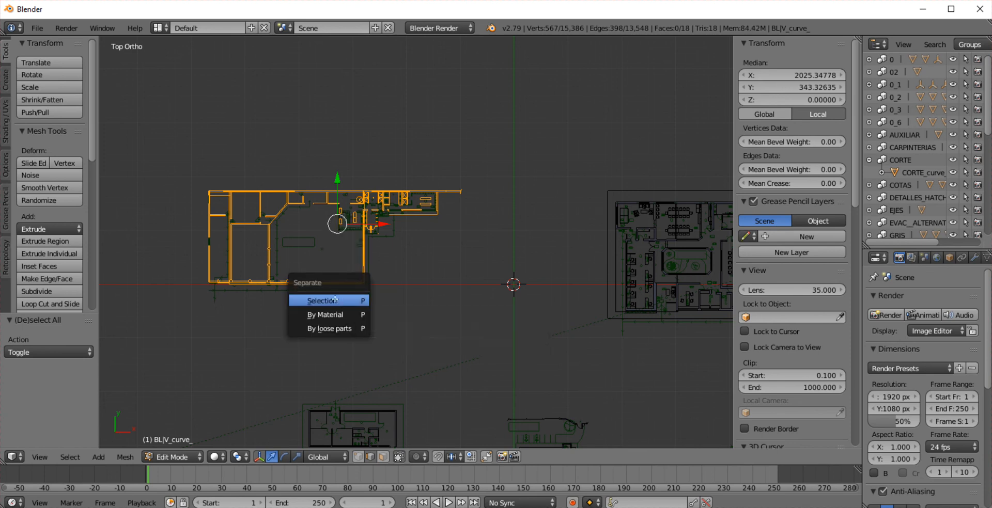
pyautogui.click(336, 302)
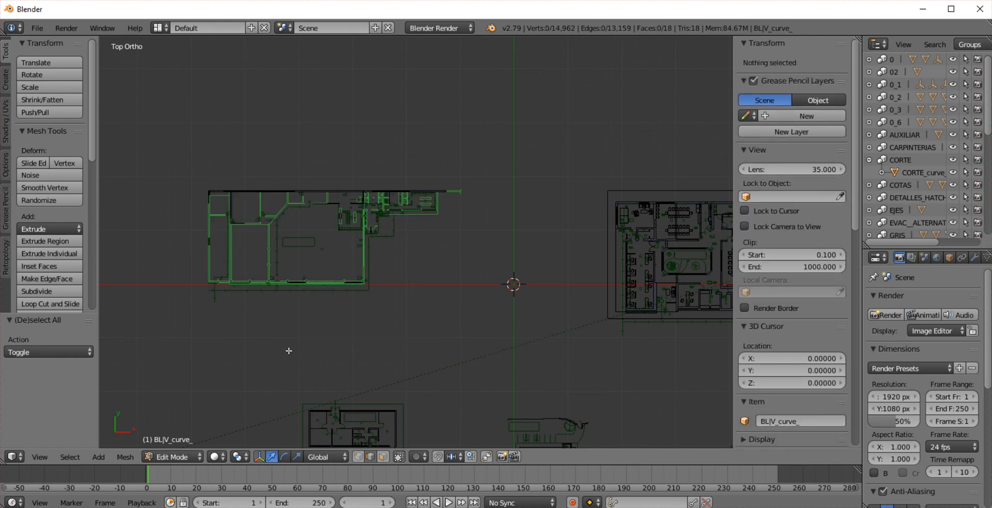
pyautogui.click(172, 456)
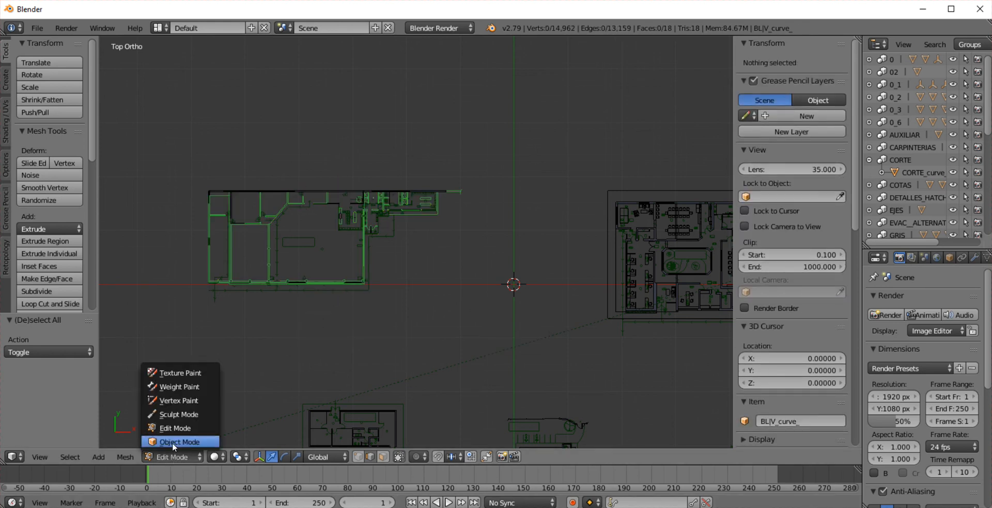
pyautogui.click(172, 442)
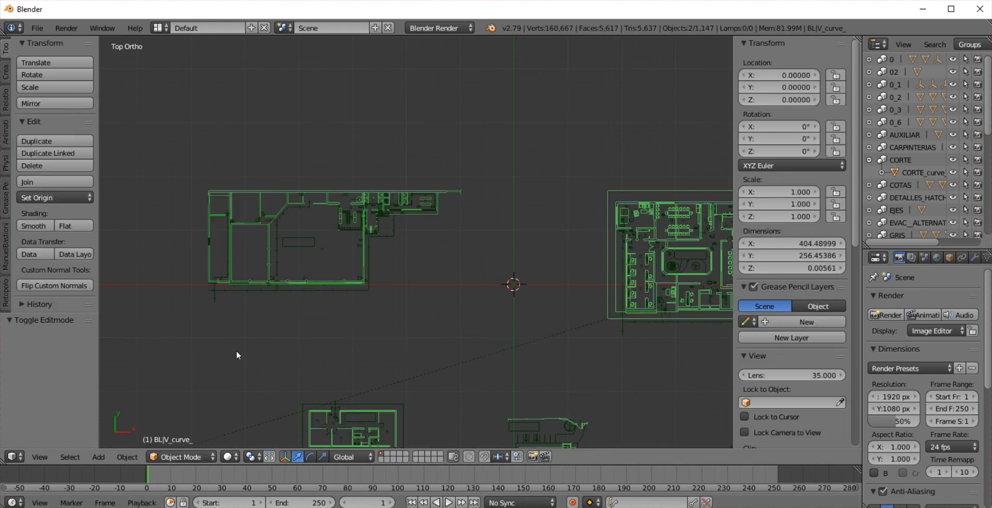
# Select the separated floor plan, place the 3D cursor above it, and test-move the plan without keeping the move
pyautogui.rightClick(364, 250)
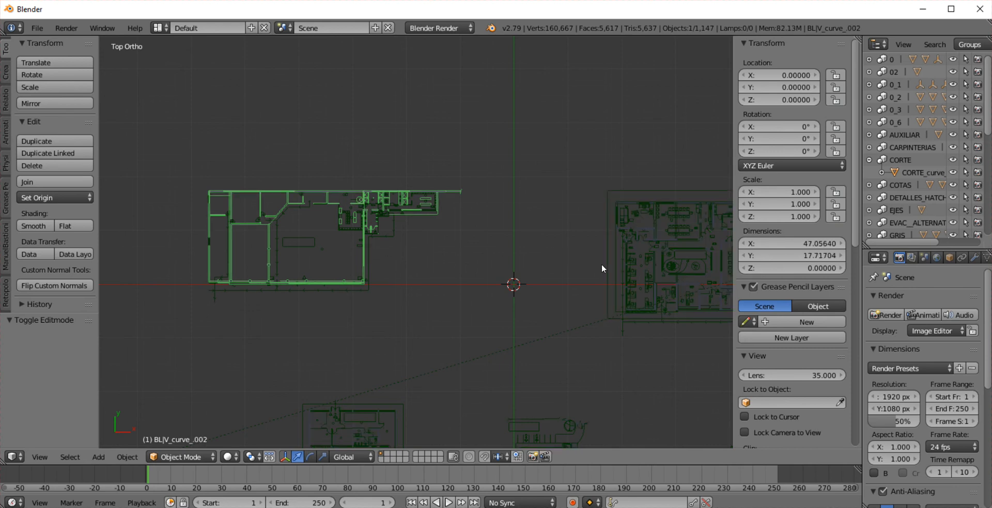
pyautogui.click(352, 145)
pyautogui.press('g')
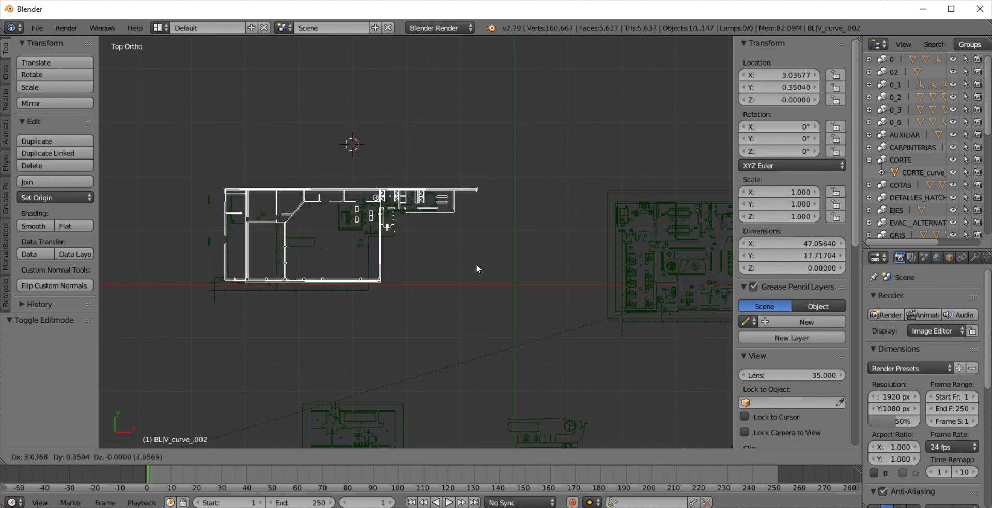
pyautogui.press('Escape')
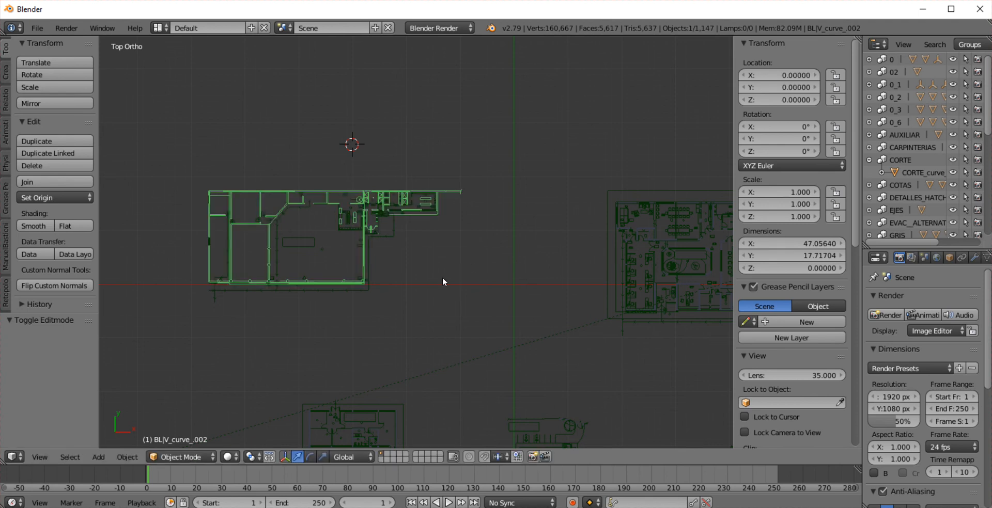
# Enter Edit Mode on the separated floor plan, select all its geometry, and run Remove Doubles
pyautogui.click(177, 456)
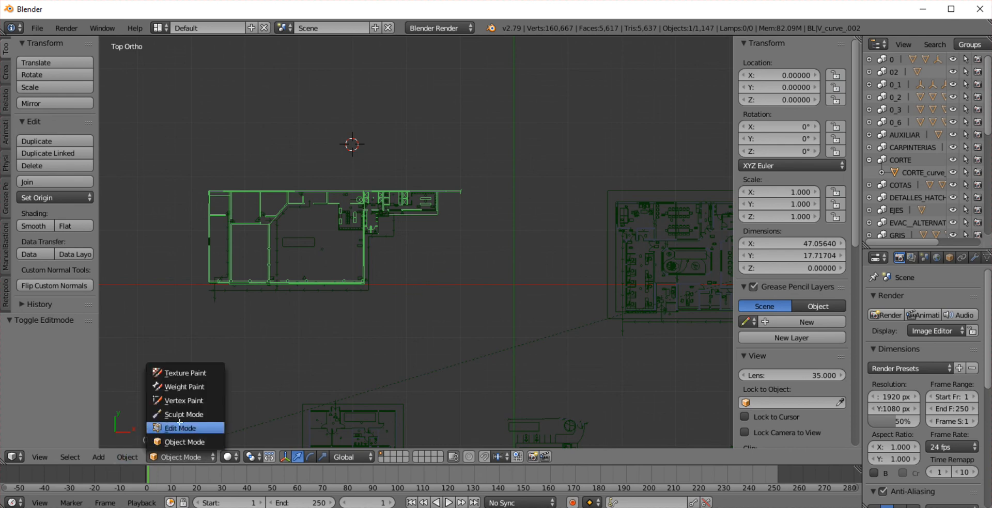
pyautogui.press('Tab')
pyautogui.press('a')
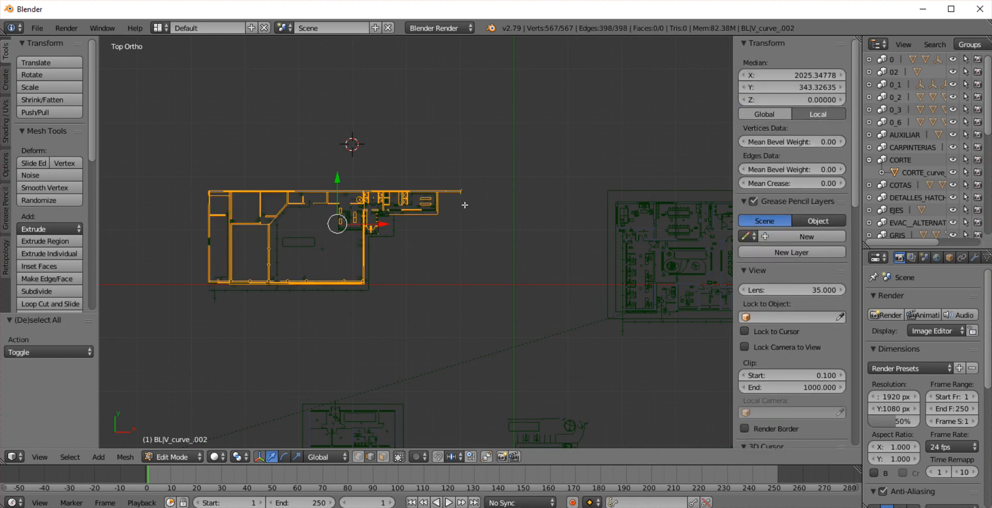
pyautogui.scroll(3, 284, 193)
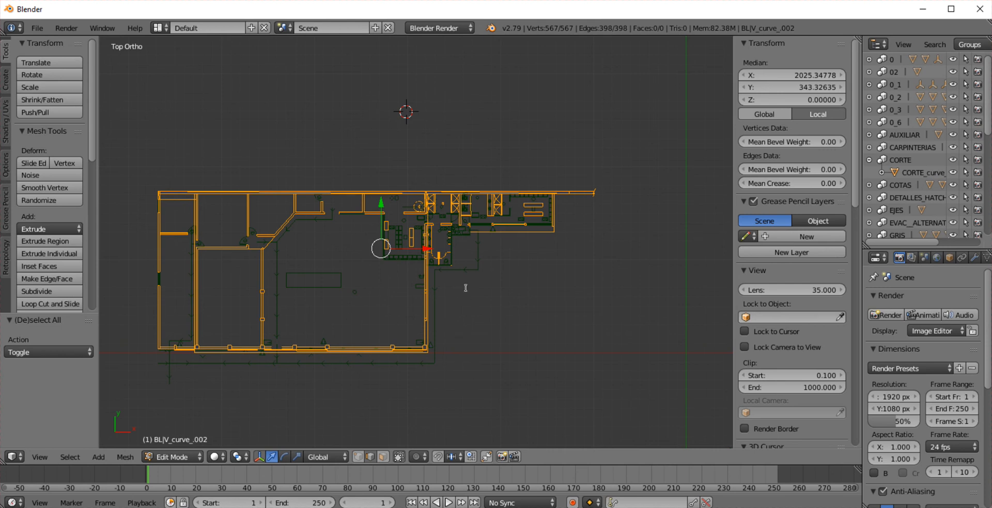
pyautogui.press('space')
pyautogui.write('re')
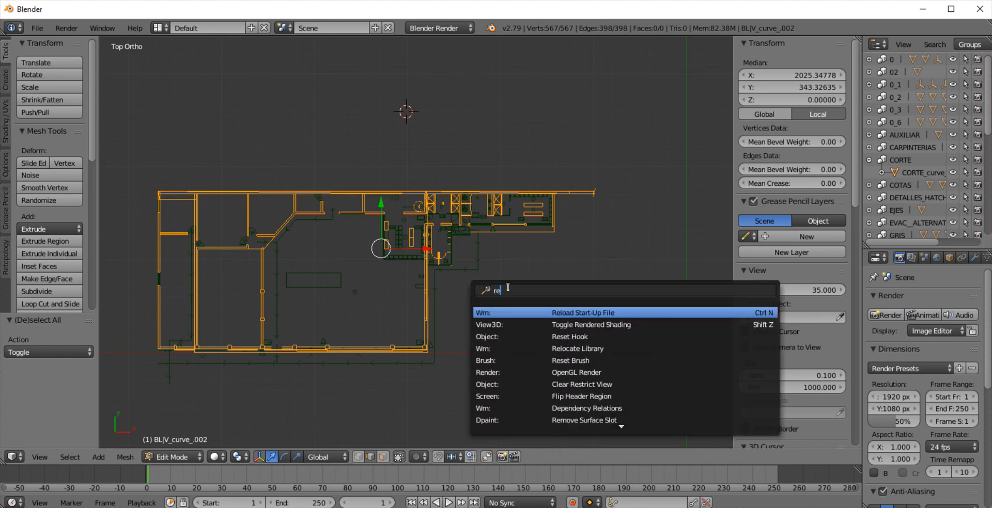
pyautogui.write('m')
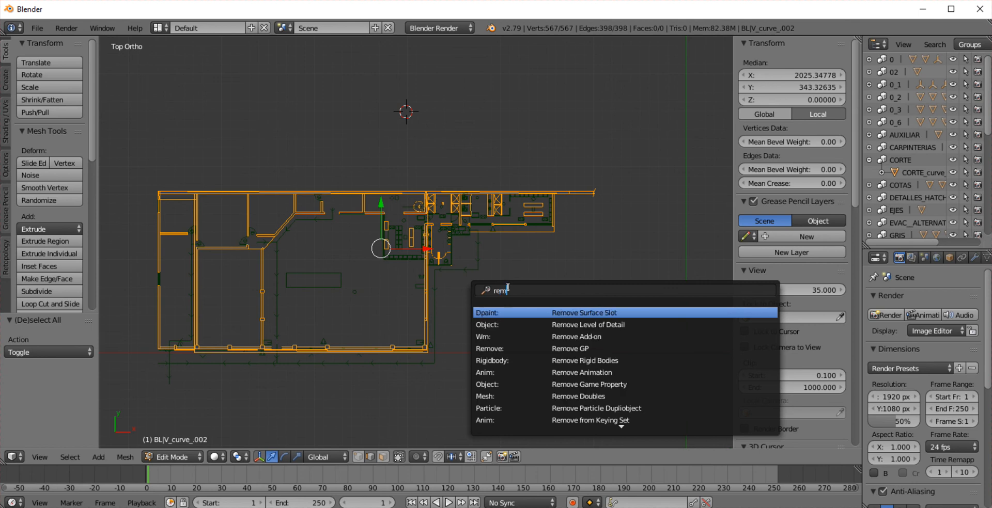
pyautogui.press('Down')
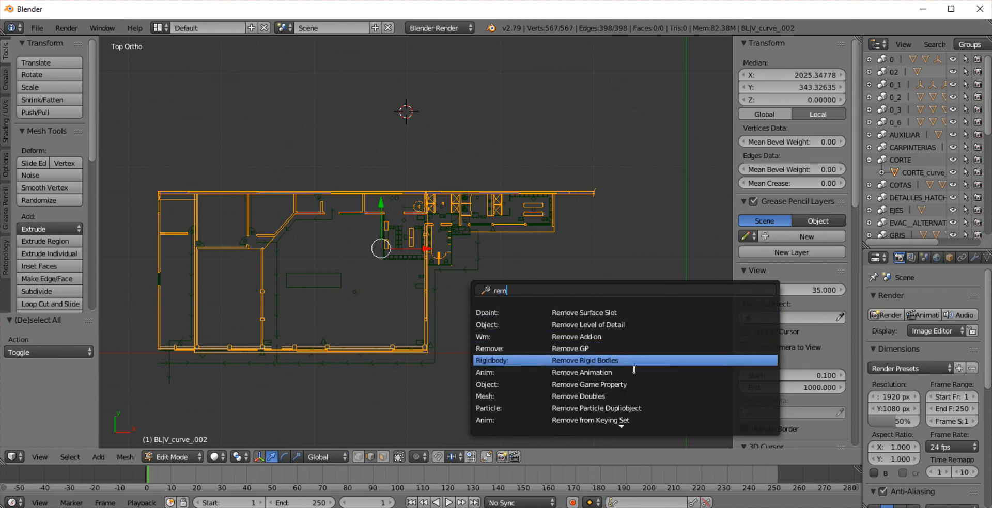
pyautogui.click(600, 396)
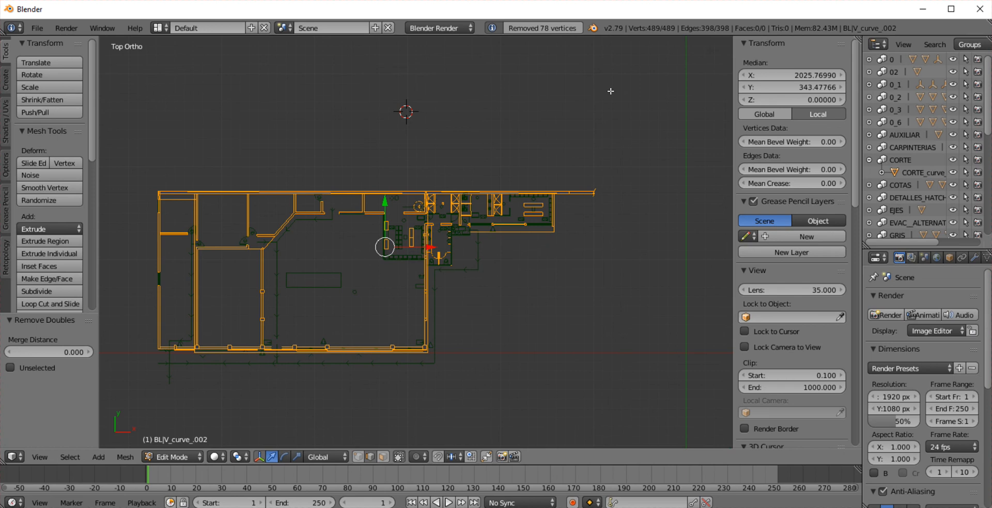
# Extrude the whole floor plan and raise the new edges about 0.935 along Z to form the lowest wall section
pyautogui.scroll(1, 395, 244)
pyautogui.scroll(6, 395, 244)
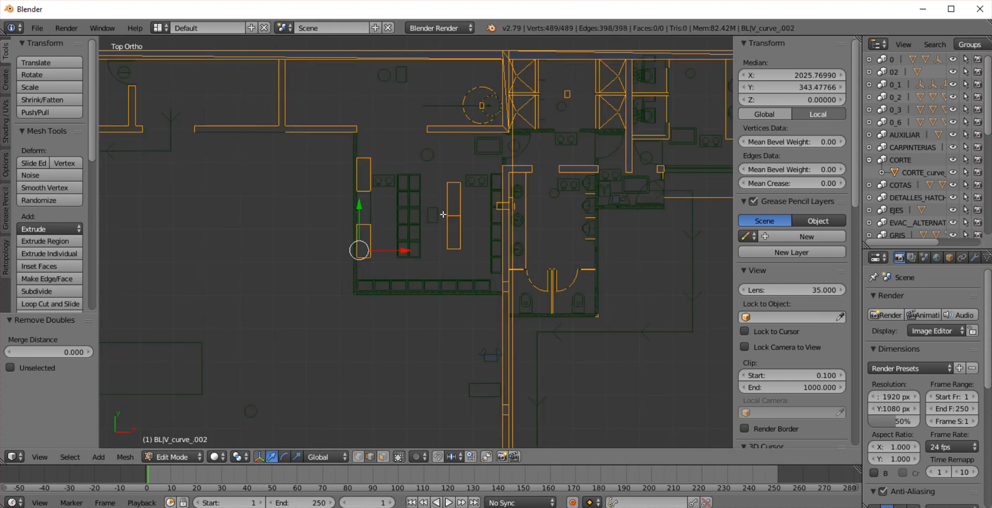
pyautogui.scroll(-2, 443, 214)
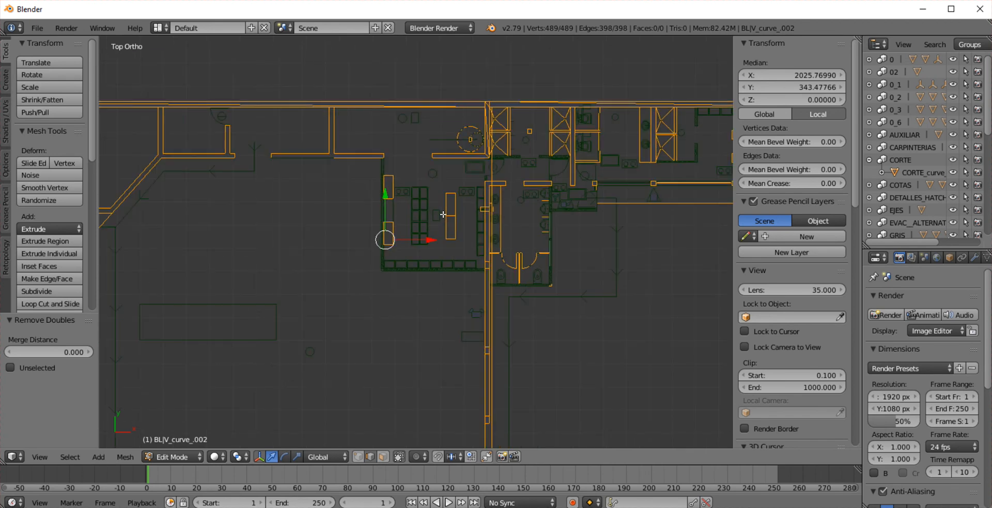
pyautogui.scroll(-2, 444, 214)
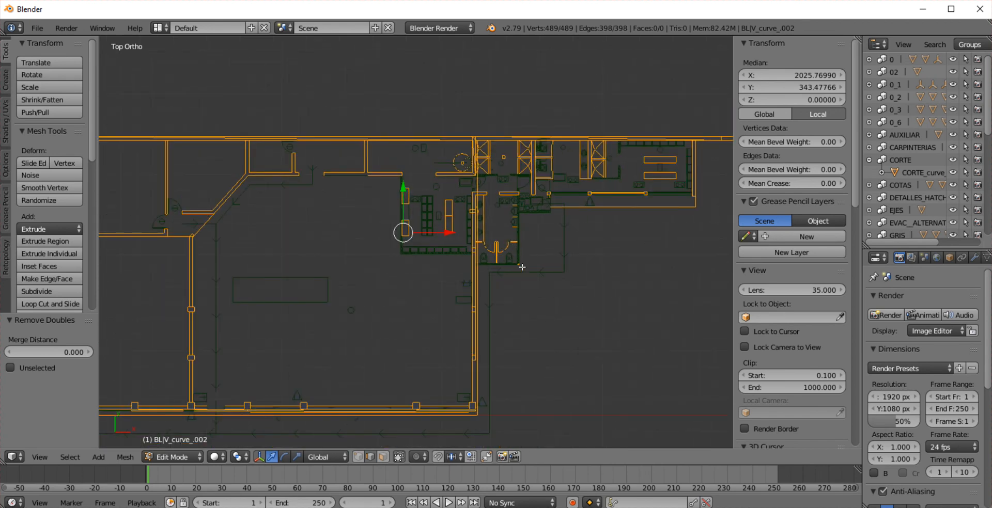
pyautogui.moveTo(528, 358); pyautogui.dragTo(549, 259, button='middle')
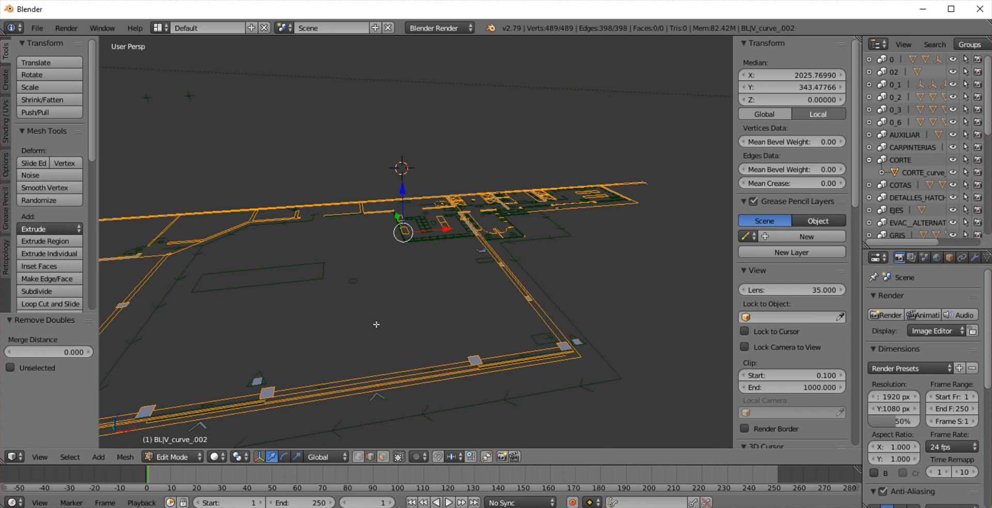
pyautogui.press('e')
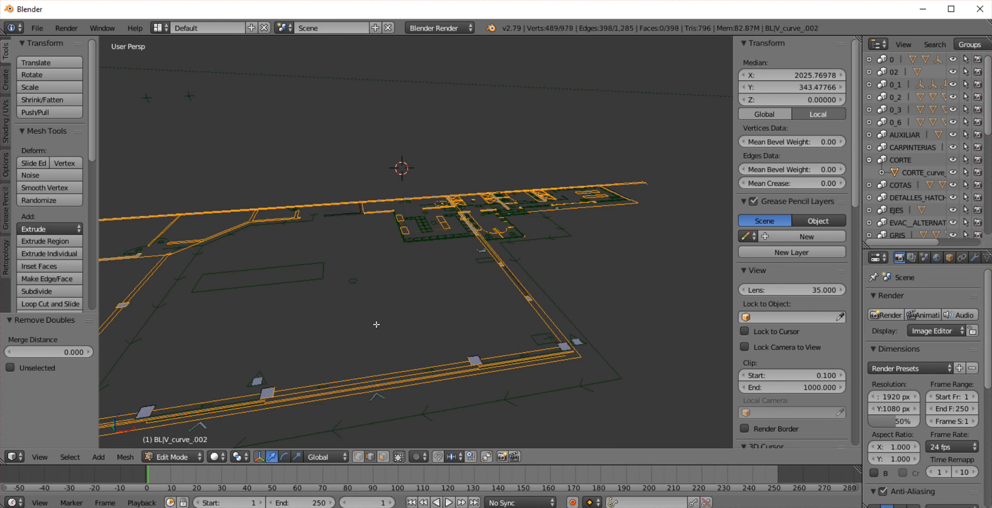
pyautogui.click(376, 325)
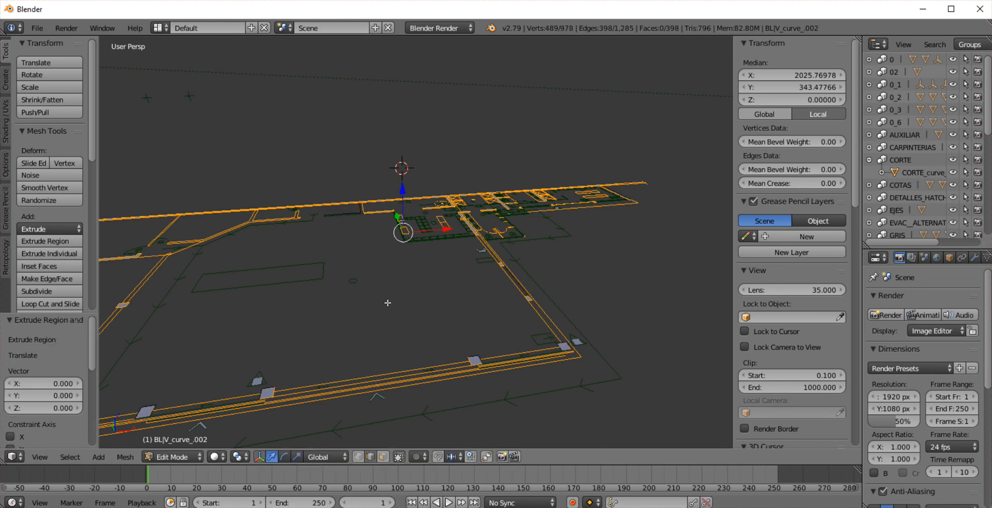
pyautogui.moveTo(402, 182); pyautogui.dragTo(404, 174)
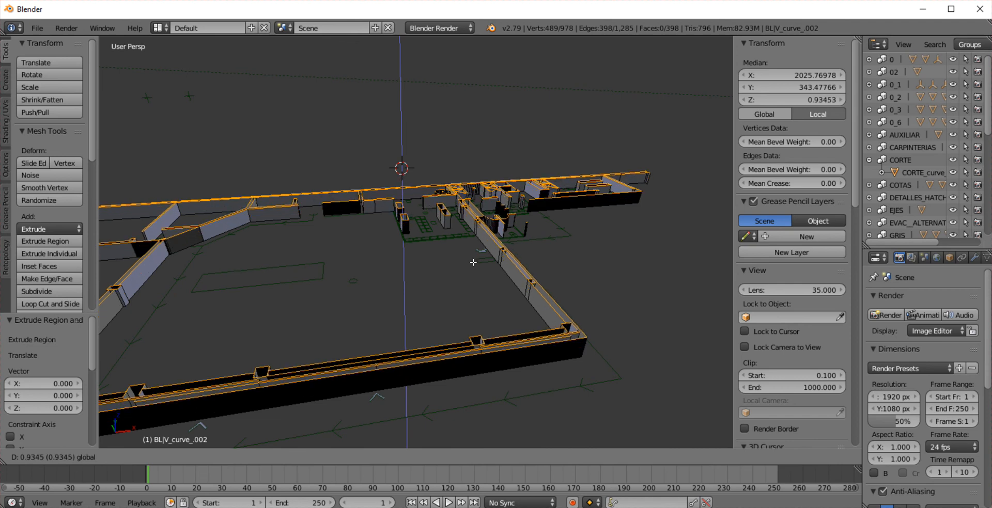
pyautogui.moveTo(427, 206); pyautogui.dragTo(428, 206)
# Extrude the walls' top edges two more times, raising them along Z by about 1.413 and about 1.366
pyautogui.press('e')
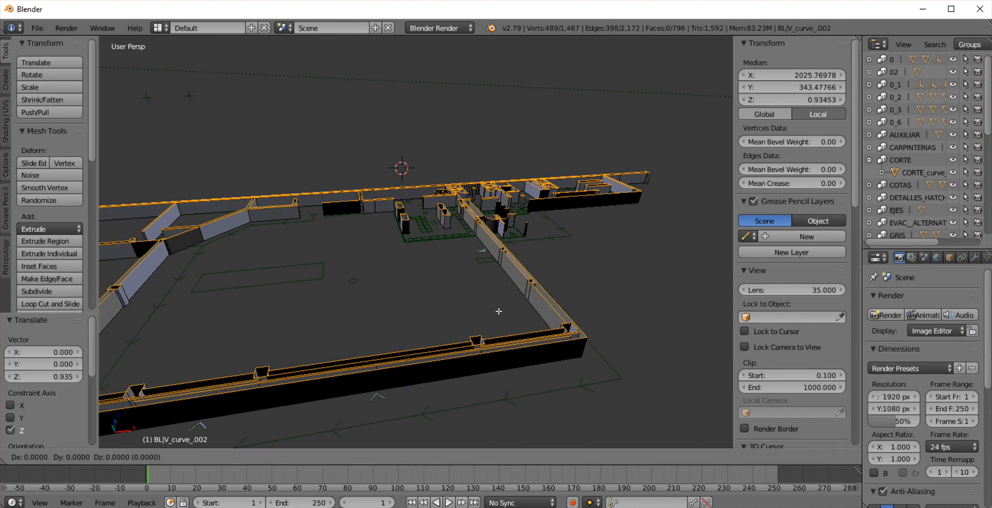
pyautogui.rightClick(498, 312)
pyautogui.moveTo(400, 178); pyautogui.dragTo(401, 150)
pyautogui.press('e')
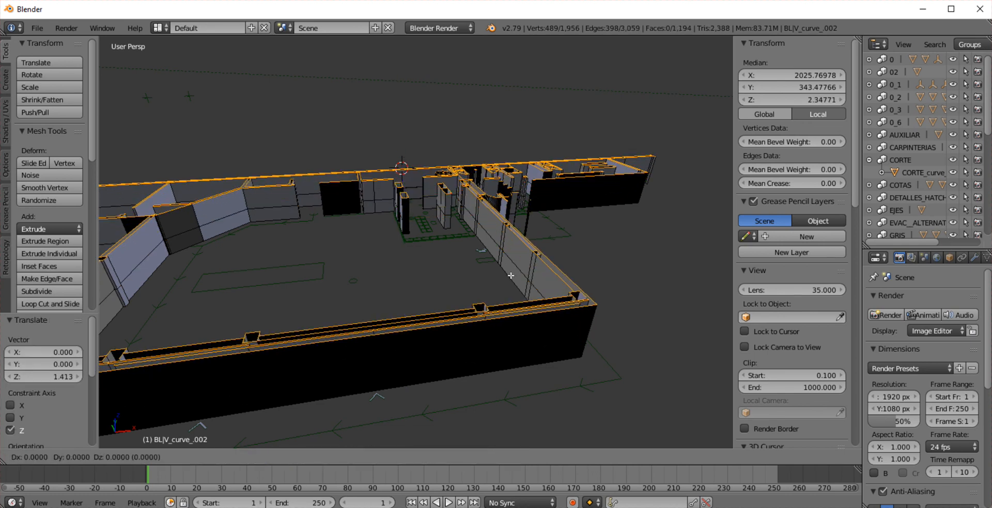
pyautogui.press('Escape')
pyautogui.moveTo(397, 154); pyautogui.dragTo(400, 131)
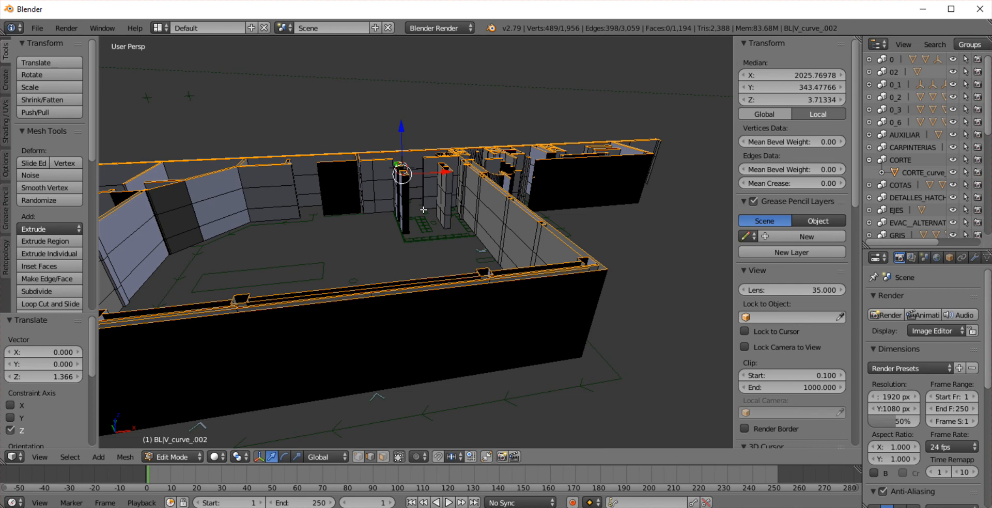
pyautogui.moveTo(425, 211); pyautogui.dragTo(470, 241, button='middle')
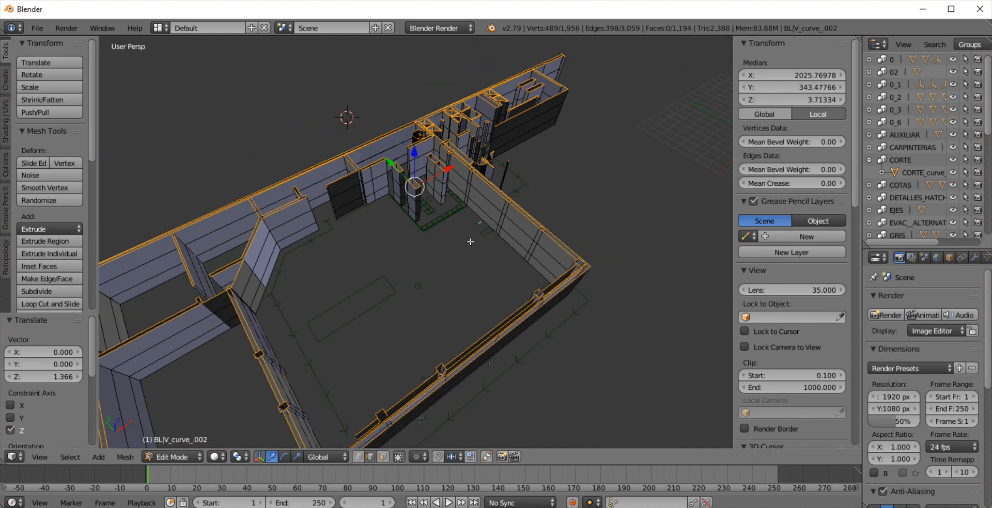
pyautogui.scroll(-5, 470, 242)
pyautogui.moveTo(522, 218); pyautogui.dragTo(384, 190, button='middle')
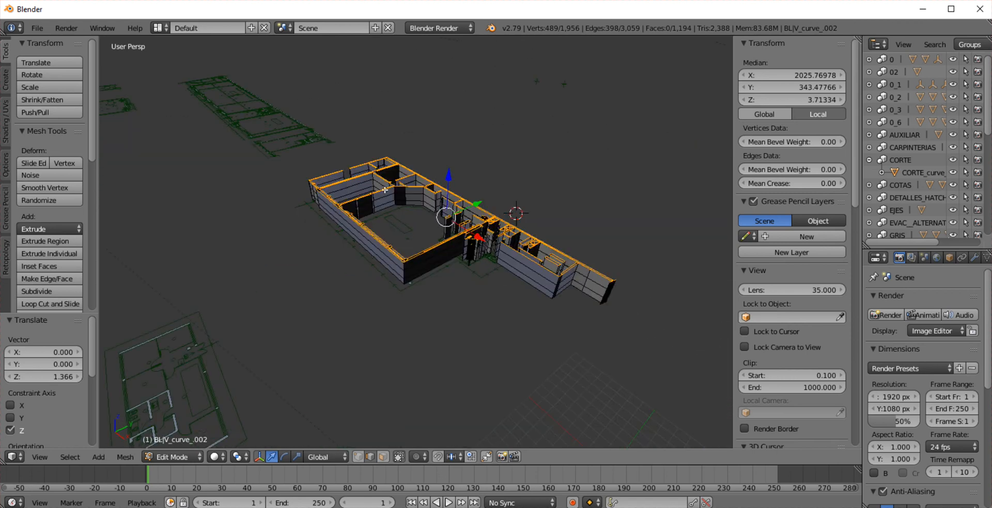
pyautogui.scroll(3, 423, 215)
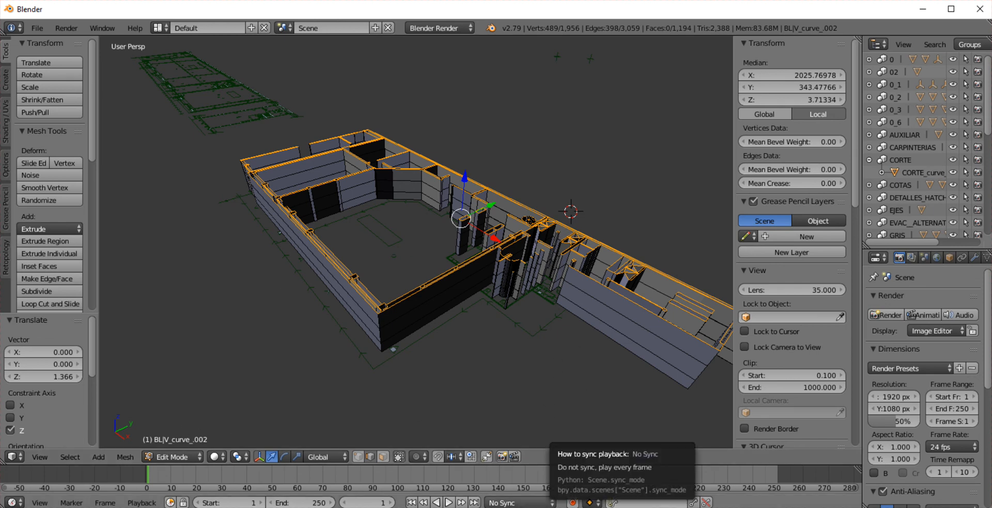
# Switch to ODA File Converter, look through the available DWG and DXF output versions, and return to Blender
pyautogui.click(543, 507)
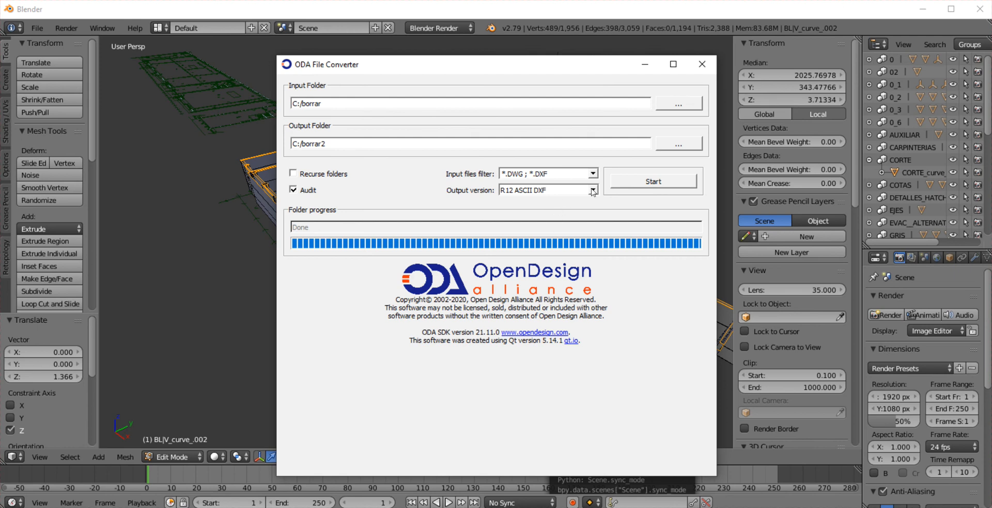
pyautogui.click(146, 164)
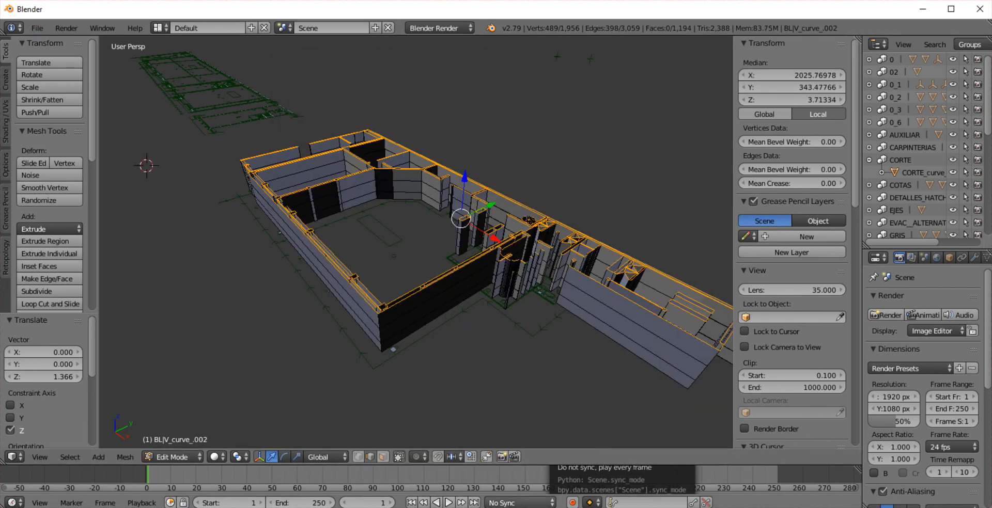
pyautogui.click(548, 507)
pyautogui.click(595, 191)
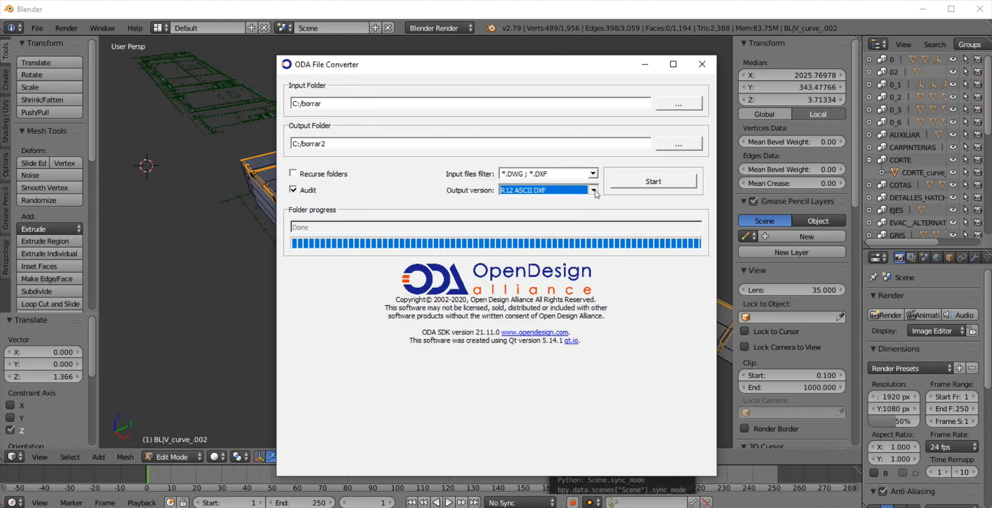
pyautogui.moveTo(594, 242); pyautogui.dragTo(595, 263)
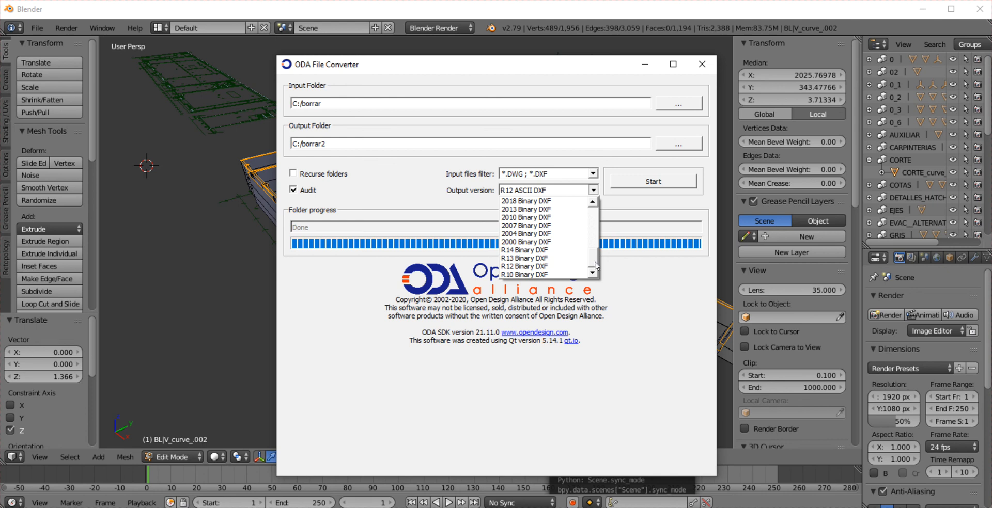
pyautogui.moveTo(595, 264); pyautogui.dragTo(595, 238)
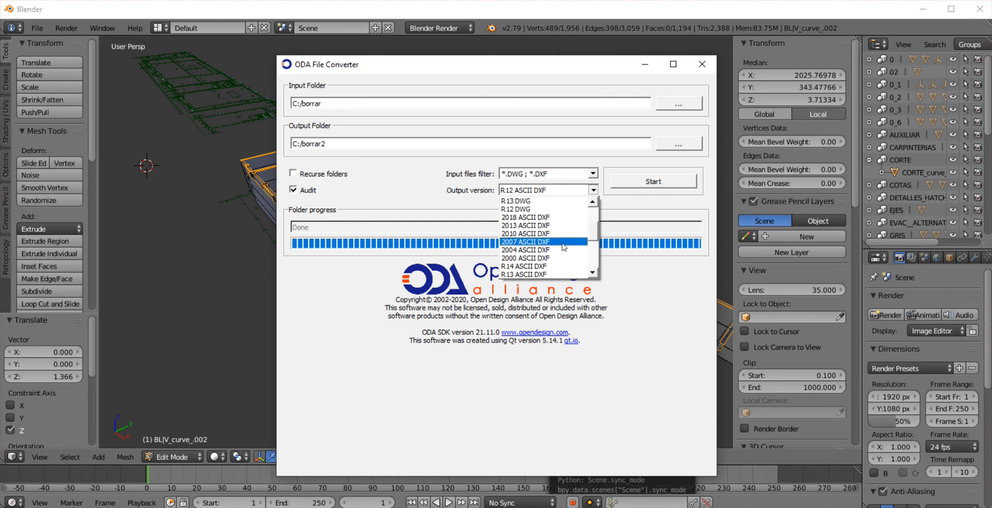
pyautogui.moveTo(596, 231); pyautogui.dragTo(603, 210)
pyautogui.click(648, 304)
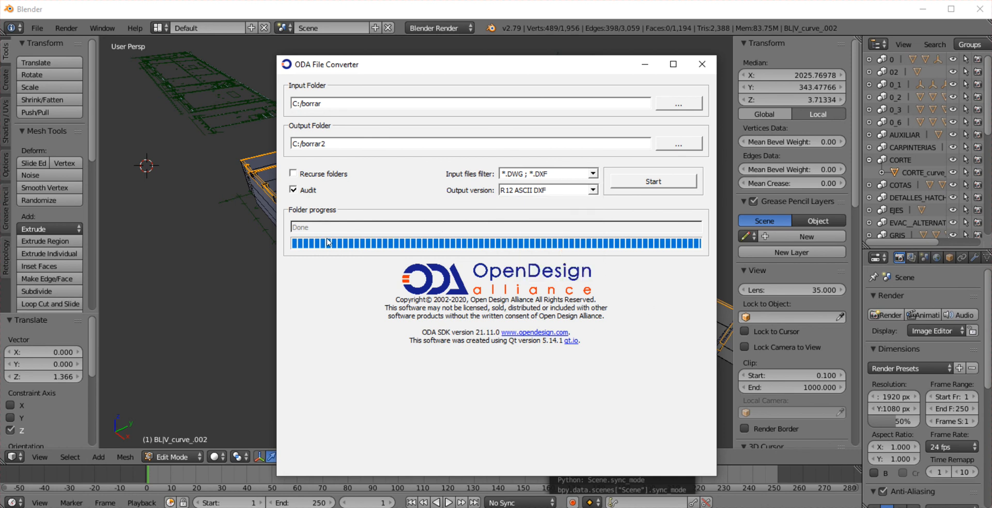
pyautogui.click(644, 64)
pyautogui.moveTo(458, 196); pyautogui.dragTo(522, 210, button='middle')
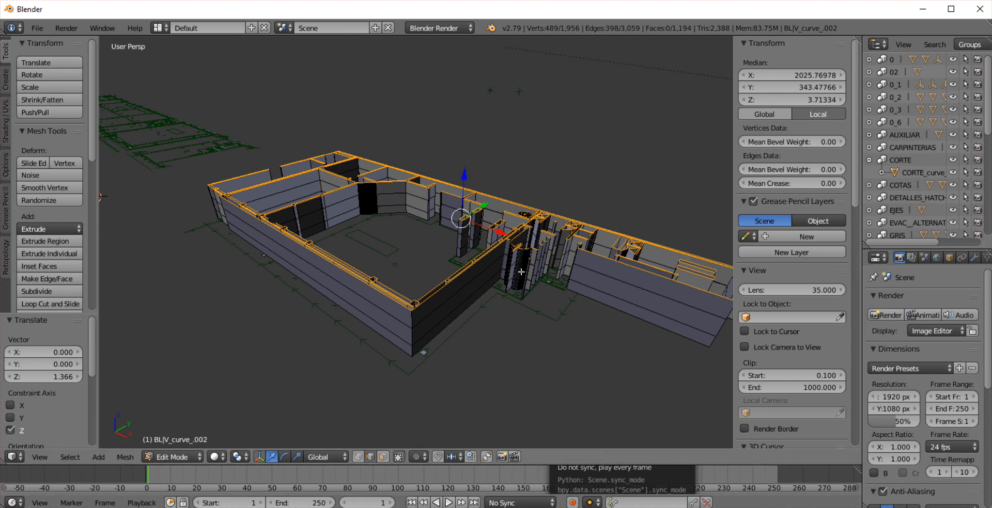
pyautogui.moveTo(438, 212); pyautogui.dragTo(470, 262, button='middle')
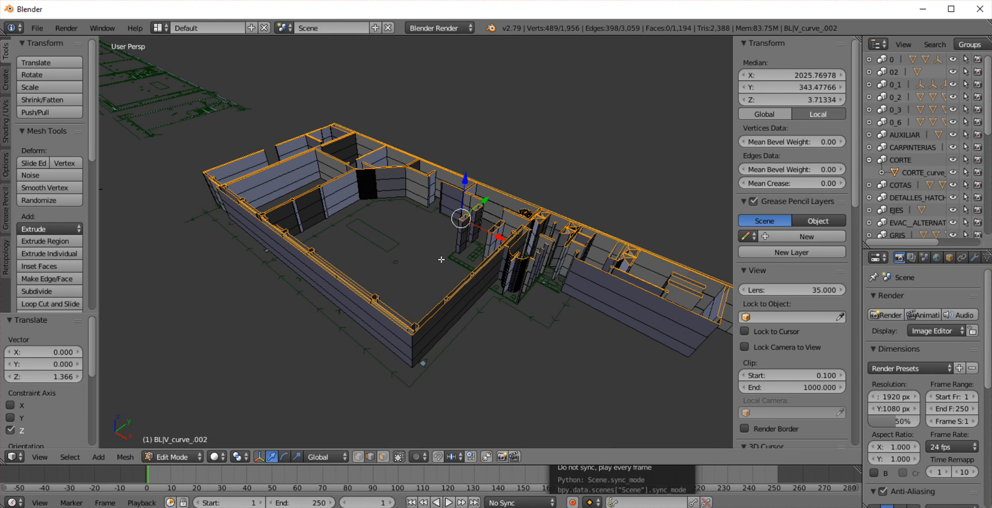
pyautogui.moveTo(514, 221); pyautogui.dragTo(535, 226, button='middle')
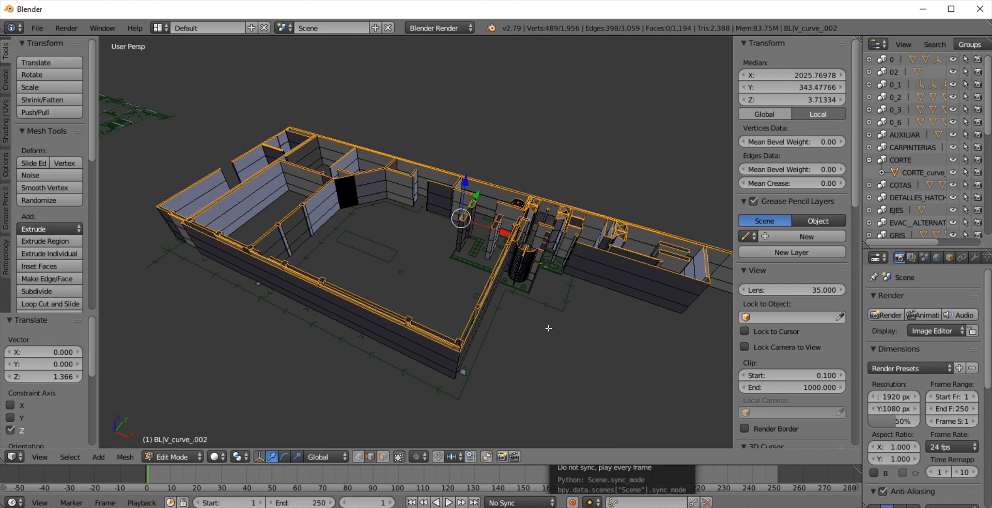